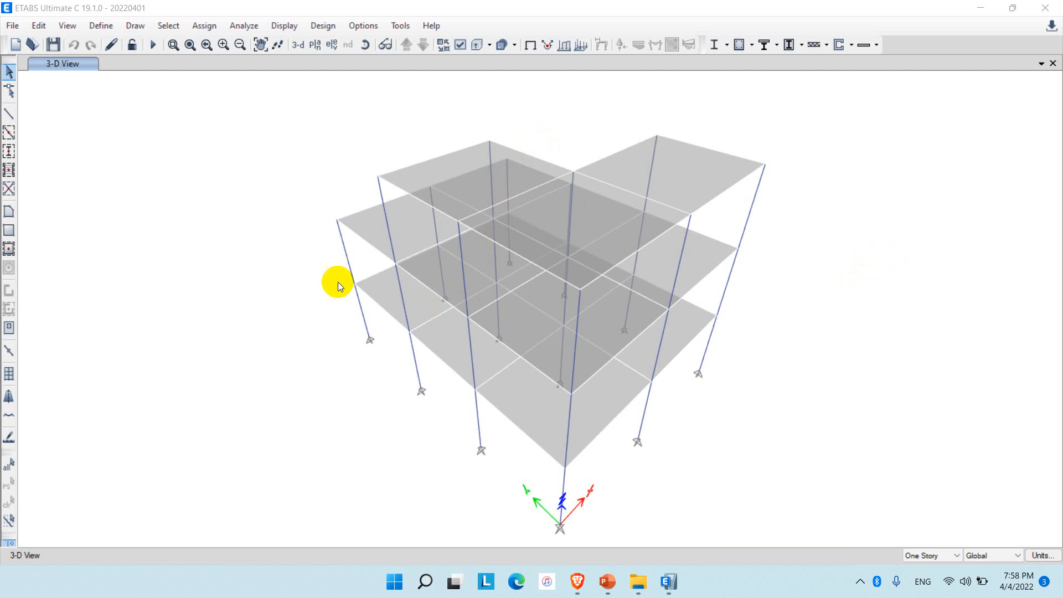
{"action": "left_click", "coordinate": [12, 27]}
{"action": "mouse_move", "coordinate": [77, 142]}
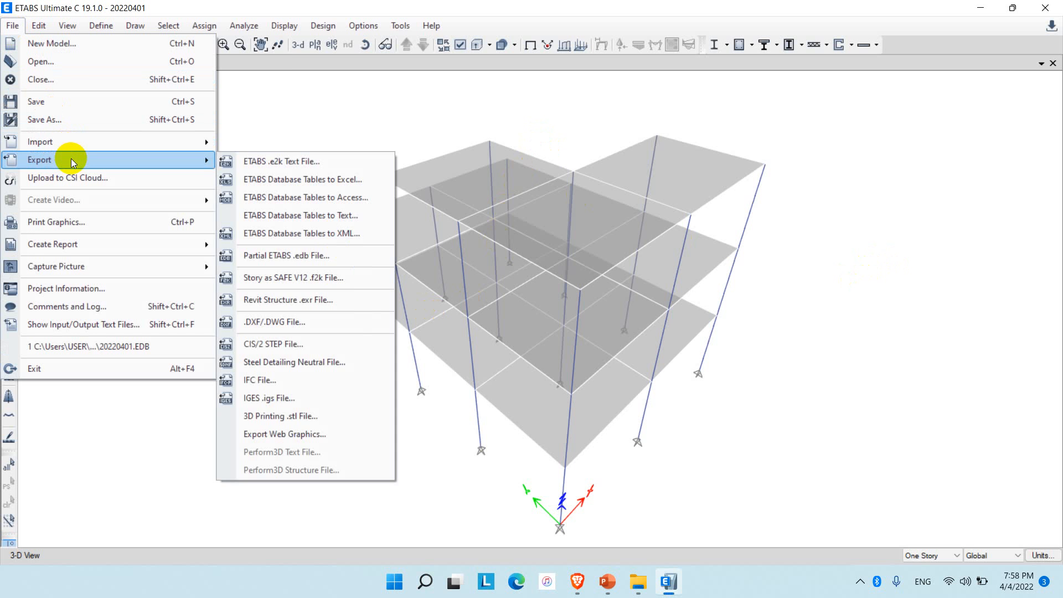
{"action": "mouse_move", "coordinate": [81, 163]}
{"action": "left_click", "coordinate": [460, 457]}
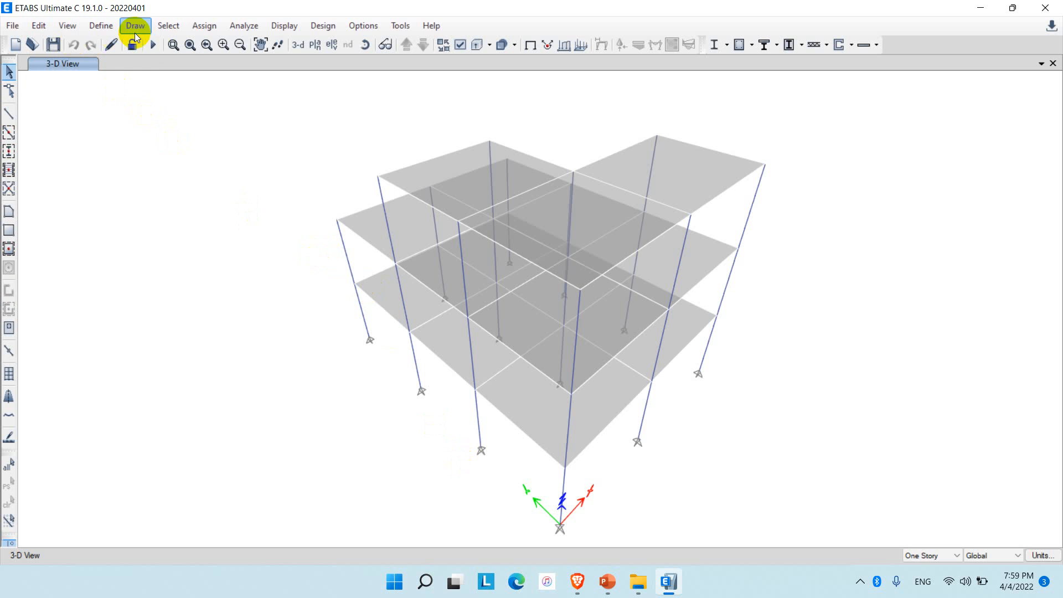
Run the analysis and export the model as Perform3D text file 20220401 into the Data to Perform 3D folder.
{"action": "left_click", "coordinate": [157, 48]}
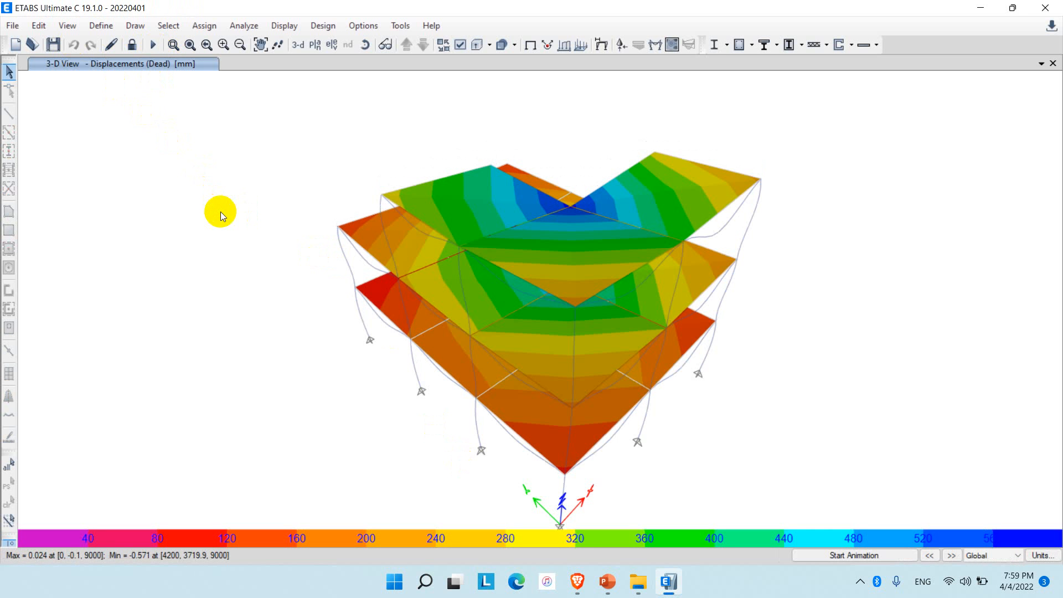
{"action": "left_click", "coordinate": [12, 26]}
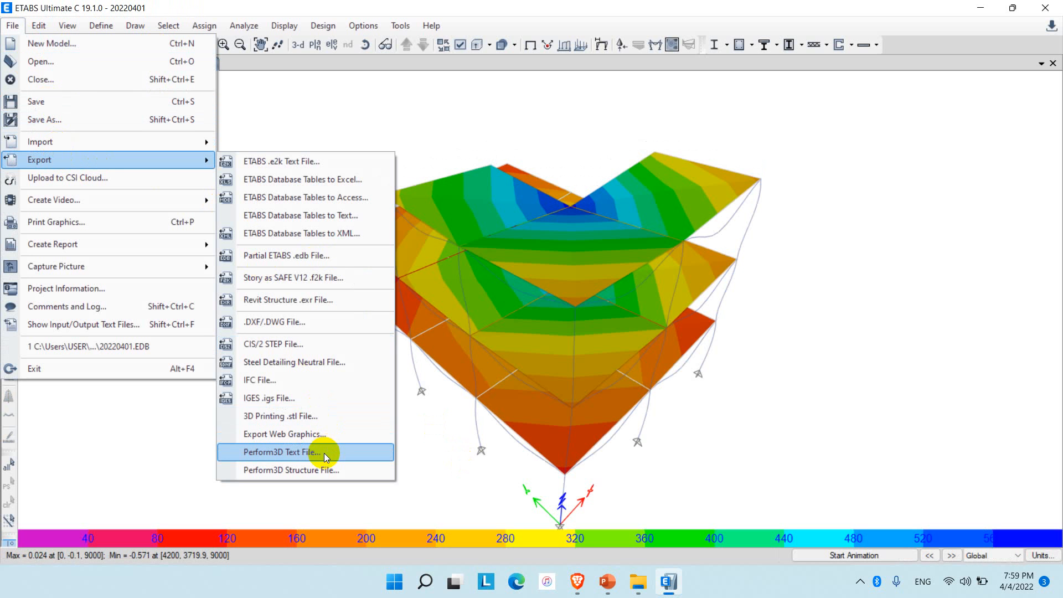
{"action": "left_click", "coordinate": [324, 453]}
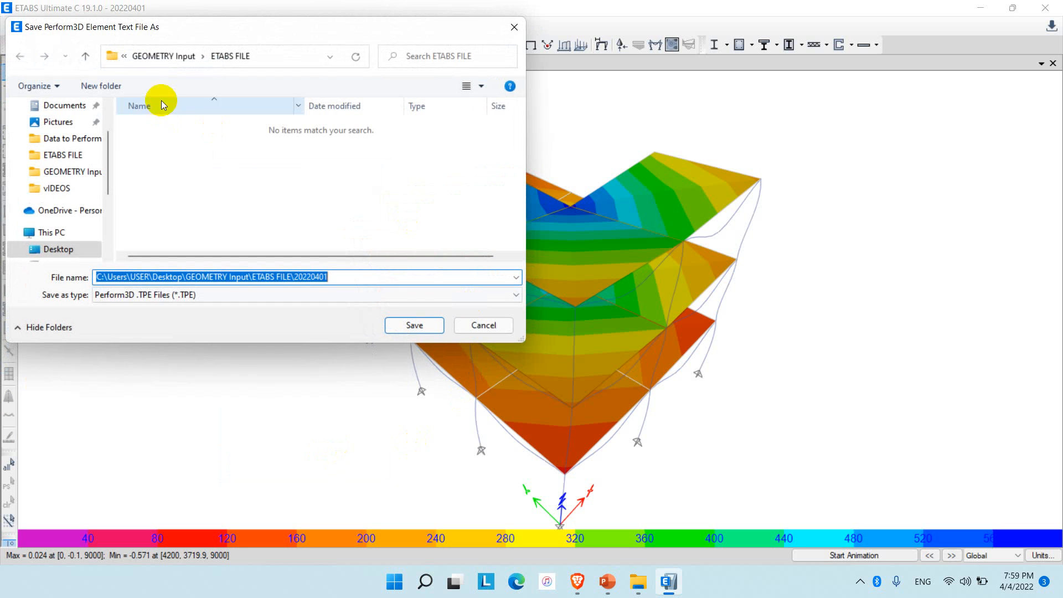
{"action": "left_click", "coordinate": [169, 56]}
{"action": "double_click", "coordinate": [178, 124]}
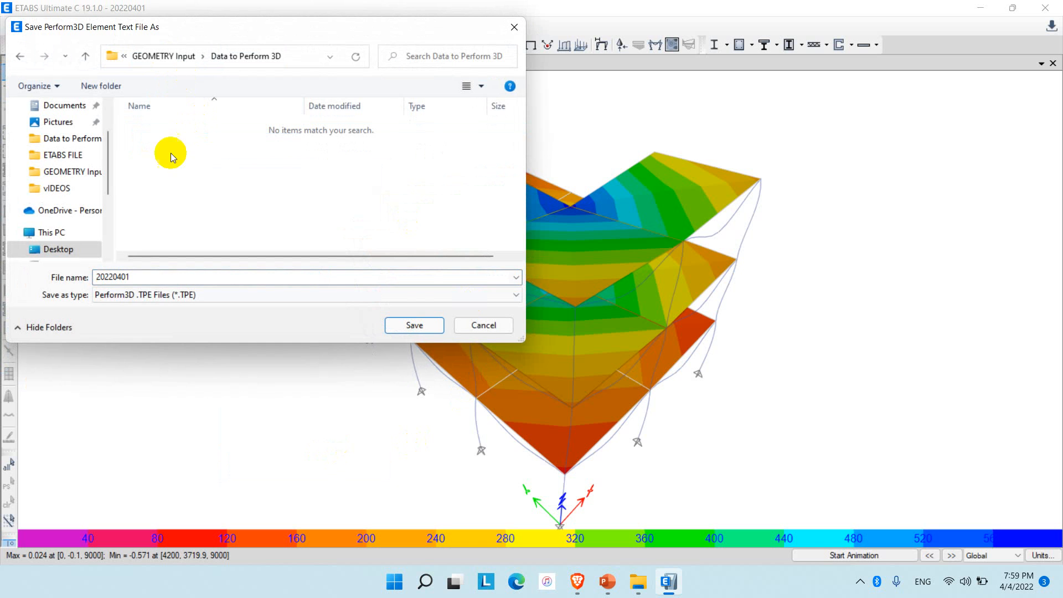
{"action": "left_click", "coordinate": [411, 331]}
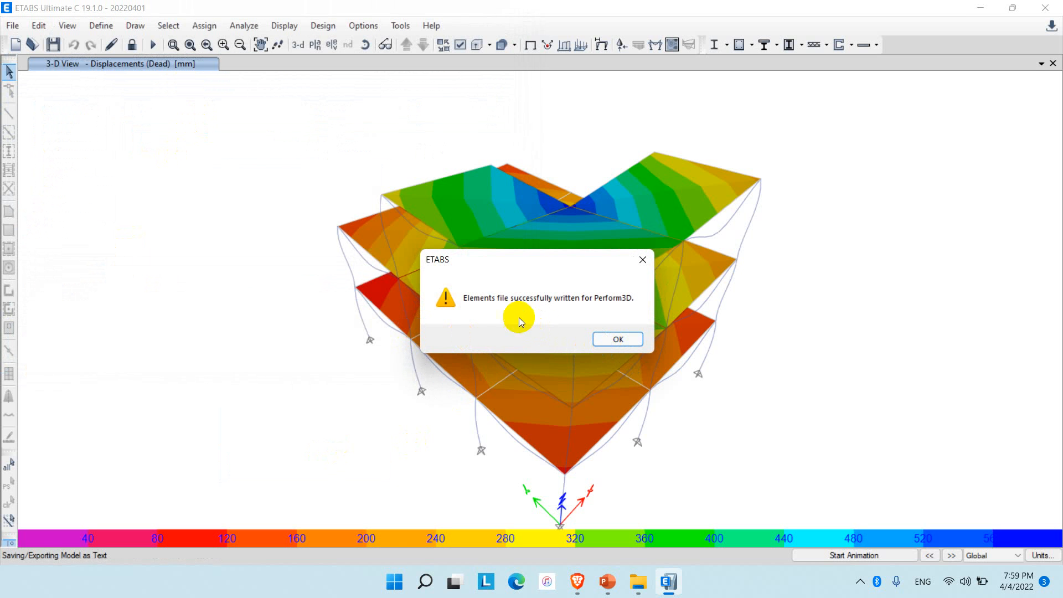
{"action": "left_click", "coordinate": [616, 336]}
Open the exported 20220401 TPE file from GEOMETRY Input\Data to Perform 3D on the desktop in Notepad and select all its text for copying.
{"action": "left_click", "coordinate": [981, 8]}
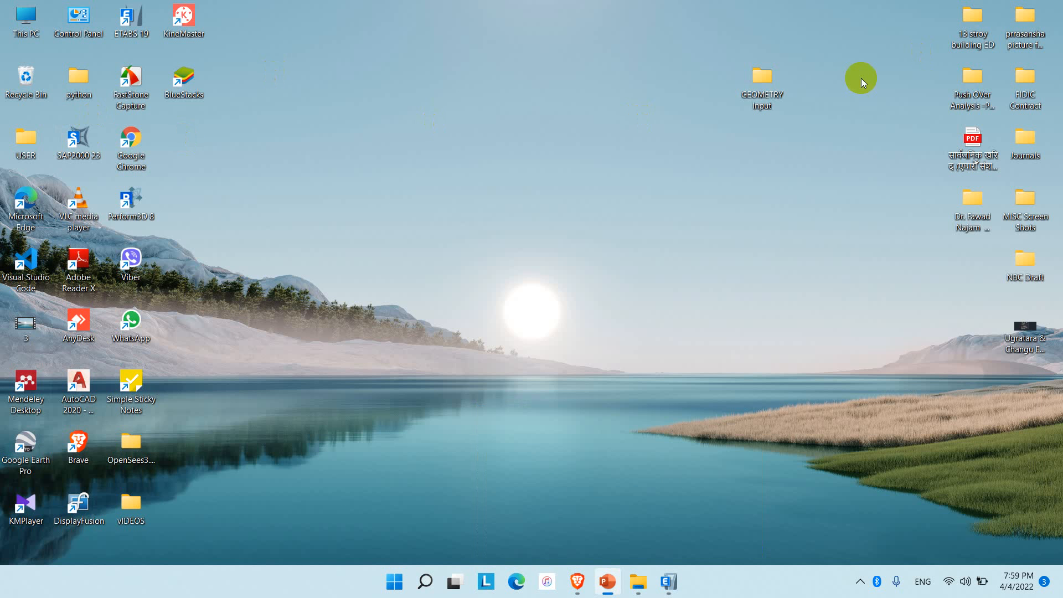
{"action": "double_click", "coordinate": [761, 80]}
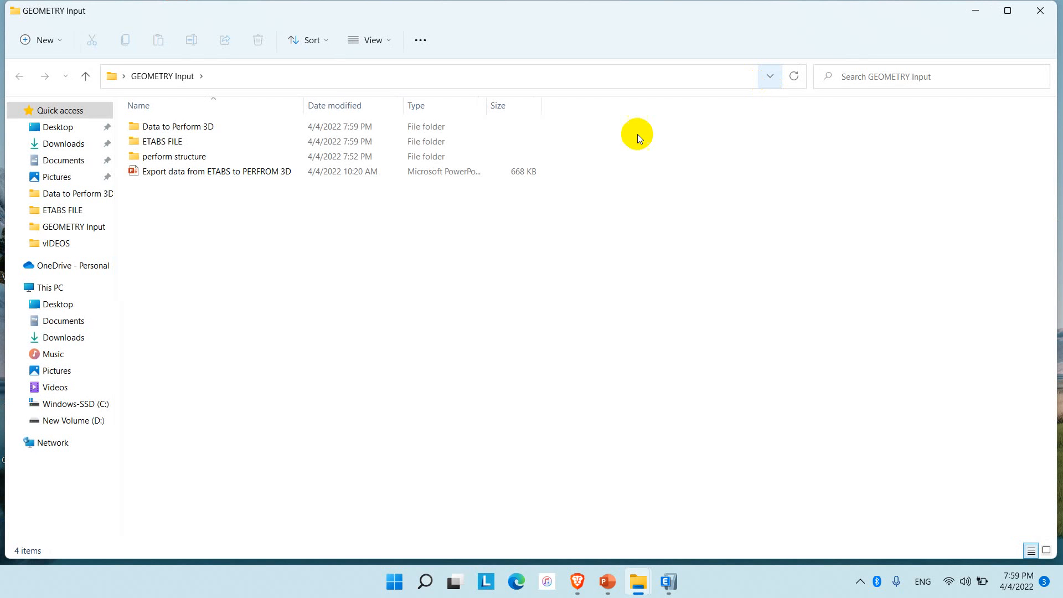
{"action": "double_click", "coordinate": [195, 126]}
{"action": "left_click", "coordinate": [196, 125]}
{"action": "double_click", "coordinate": [195, 125]}
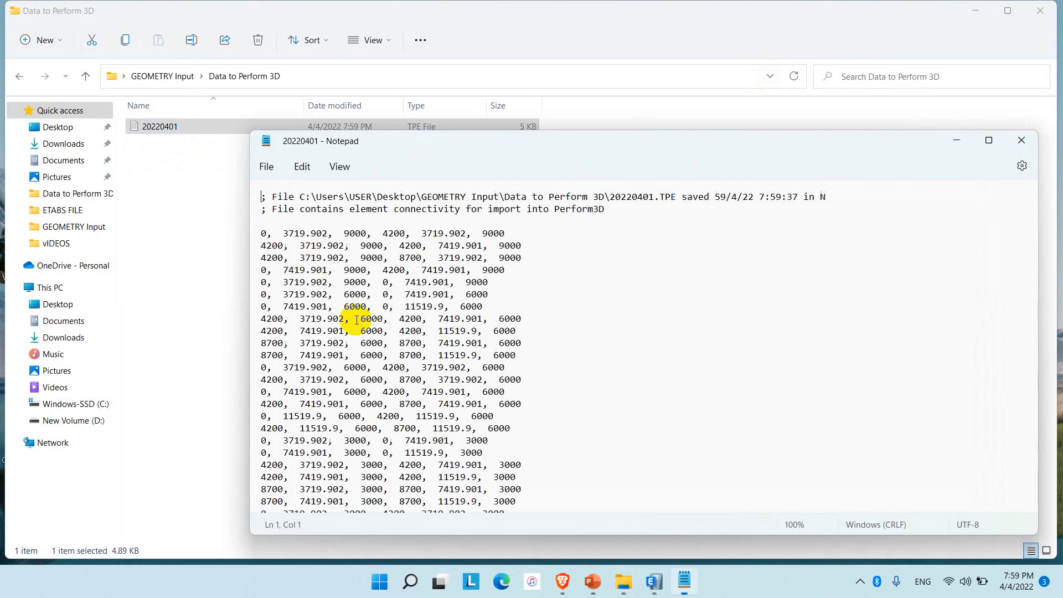
{"action": "key", "text": "ctrl+a"}
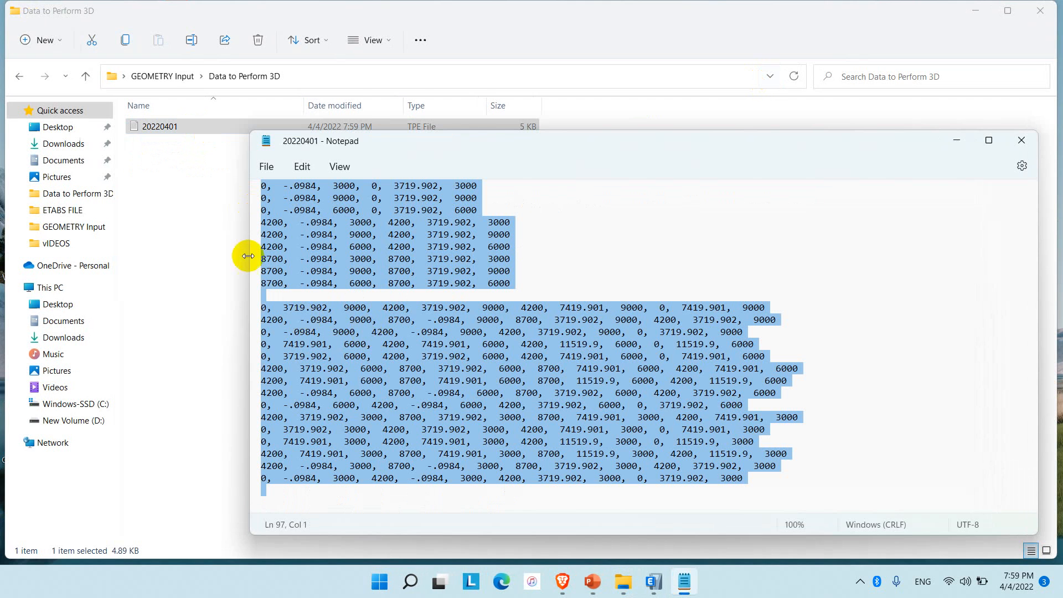
Create a new Excel worksheet in the Data to Perform 3D folder, open it and paste the copied element data at A1.
{"action": "left_click", "coordinate": [213, 226]}
{"action": "right_click", "coordinate": [215, 228]}
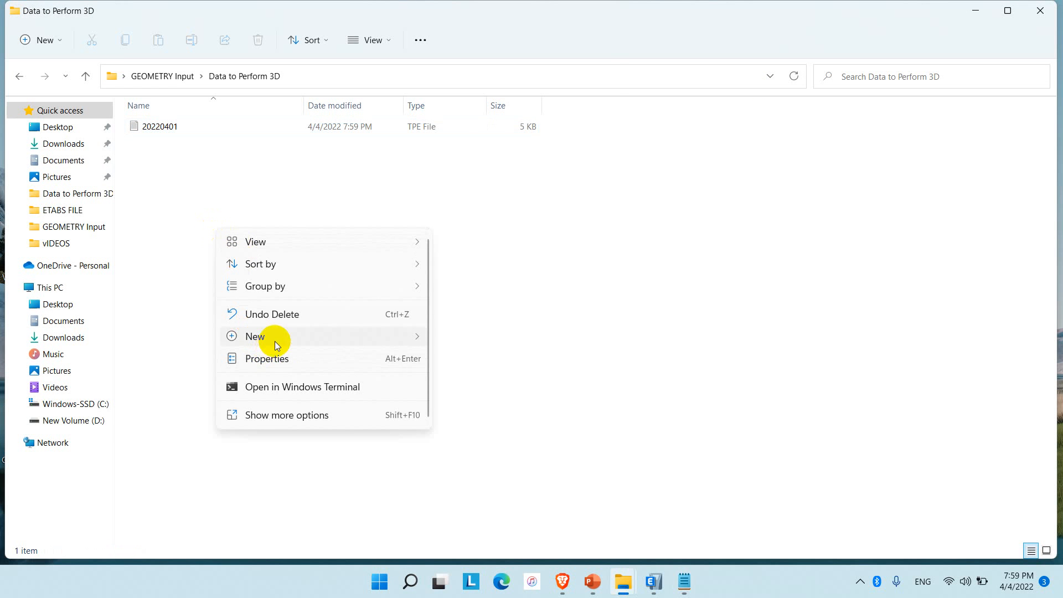
{"action": "left_click", "coordinate": [411, 288]}
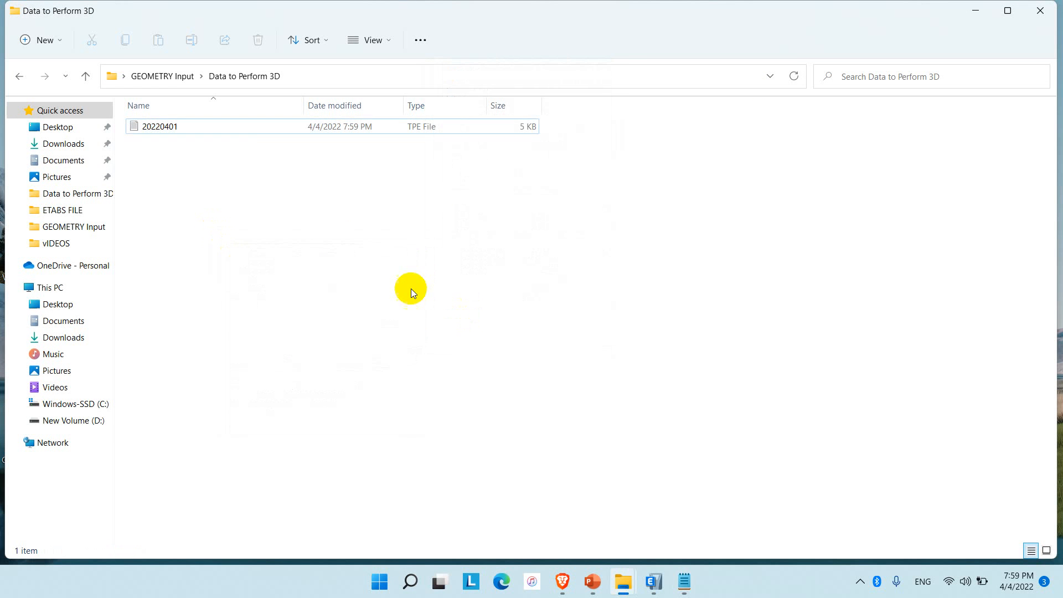
{"action": "left_click", "coordinate": [292, 218]}
{"action": "double_click", "coordinate": [191, 142]}
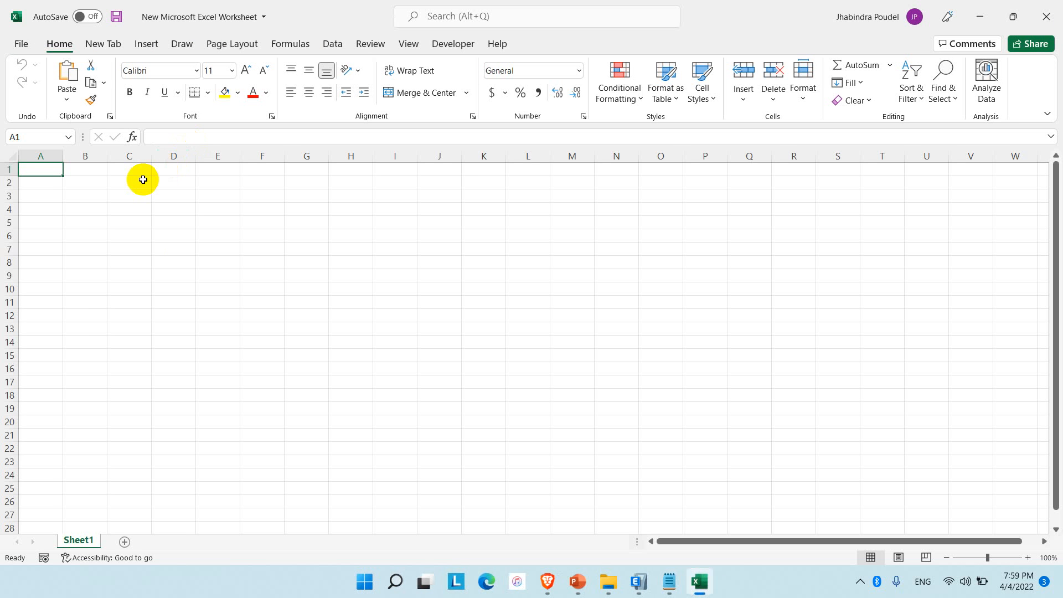
{"action": "key", "text": "ctrl+v"}
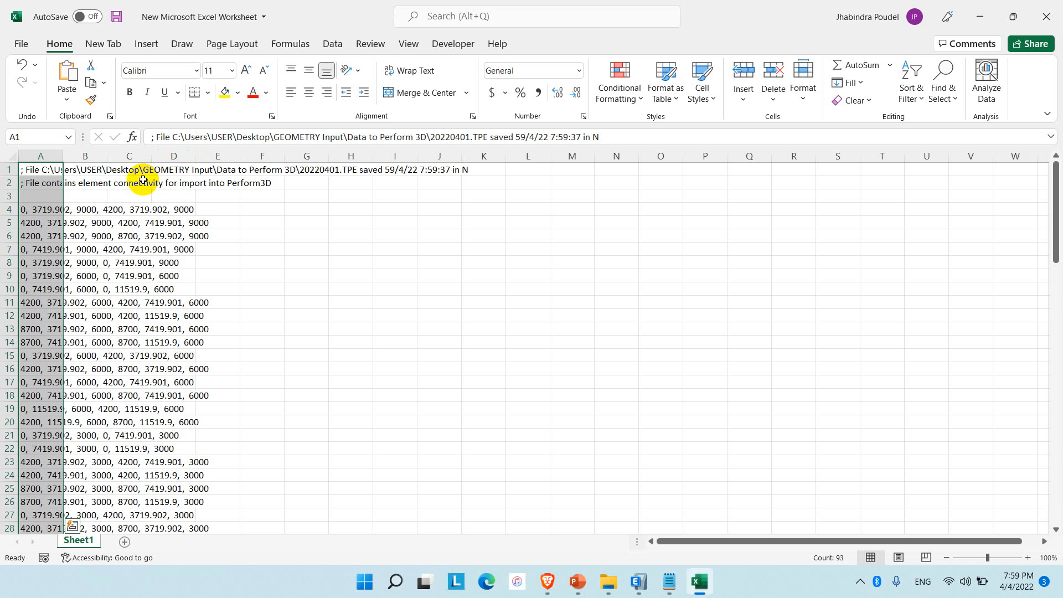
Split the pasted text in column A into separate columns with Text to Columns, using delimited data with the comma delimiter.
{"action": "left_click", "coordinate": [333, 44]}
{"action": "left_click", "coordinate": [563, 83]}
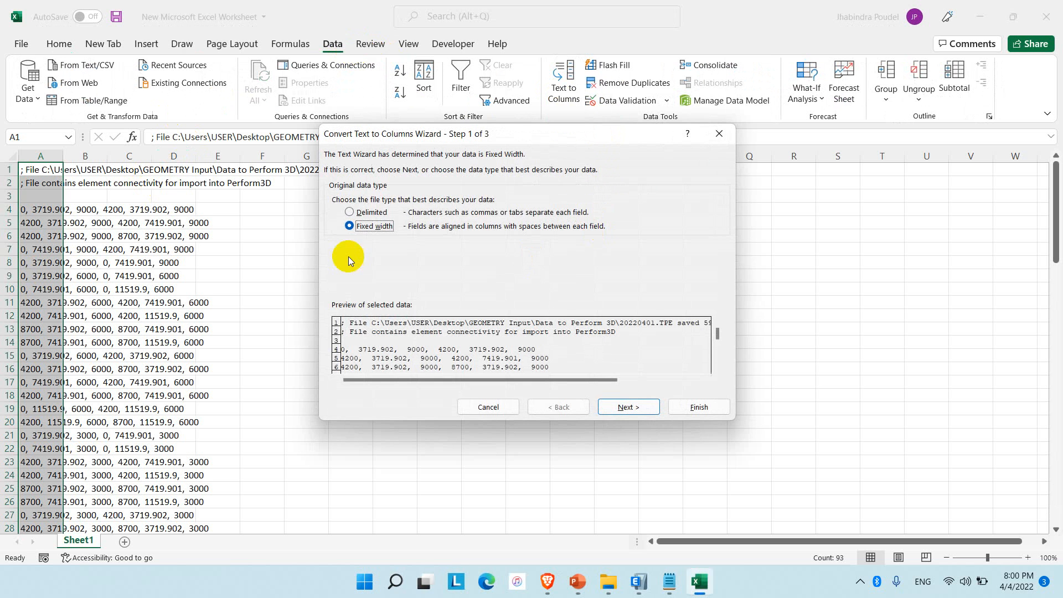
{"action": "left_click", "coordinate": [375, 213]}
{"action": "left_click", "coordinate": [628, 407]}
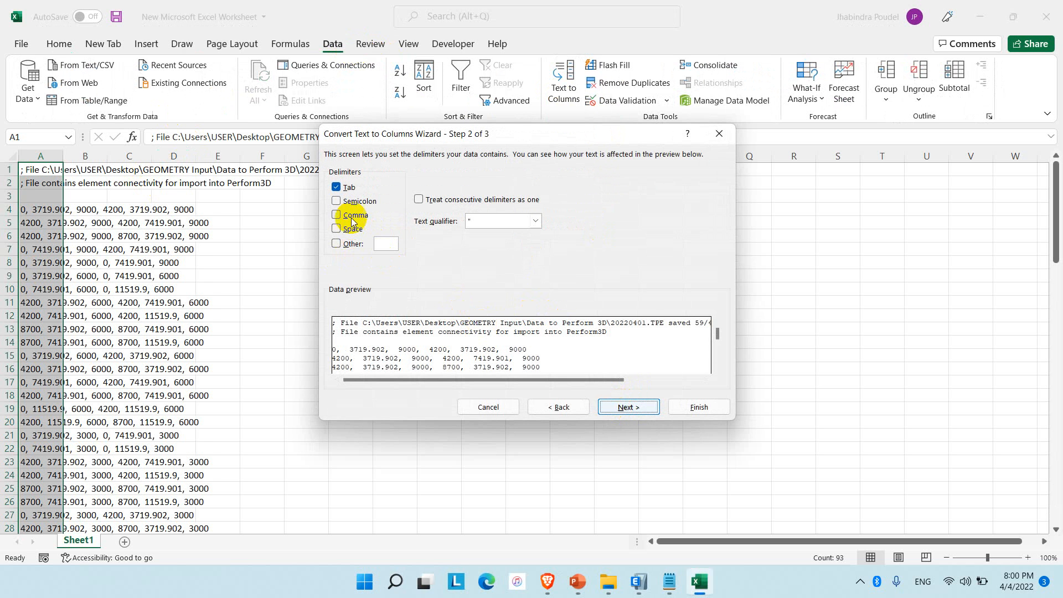
{"action": "left_click", "coordinate": [352, 222]}
{"action": "left_click", "coordinate": [628, 406]}
{"action": "left_click", "coordinate": [698, 407]}
{"action": "left_click", "coordinate": [494, 335]}
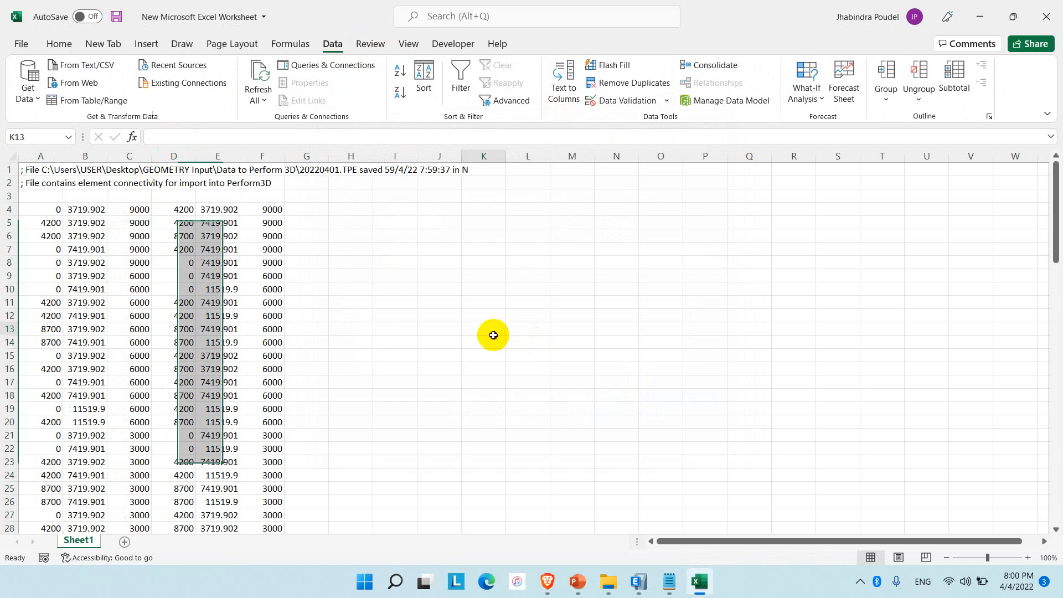
Examine the split coordinate data, including the twelve-column block in A81:L95.
{"action": "scroll", "coordinate": [181, 340], "scroll_direction": "down", "scroll_amount": 14}
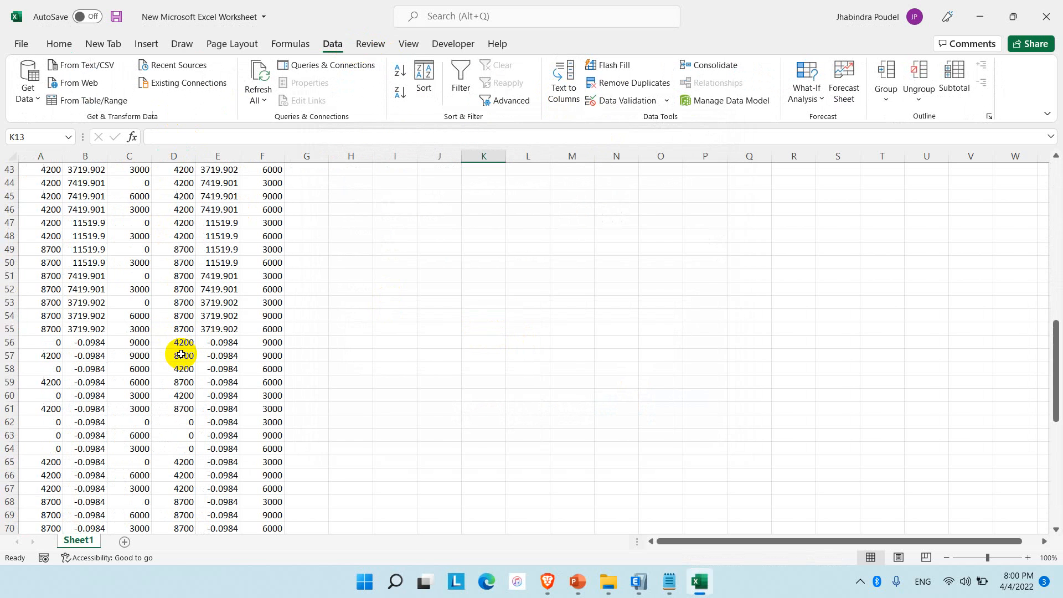
{"action": "scroll", "coordinate": [180, 354], "scroll_direction": "down", "scroll_amount": 12}
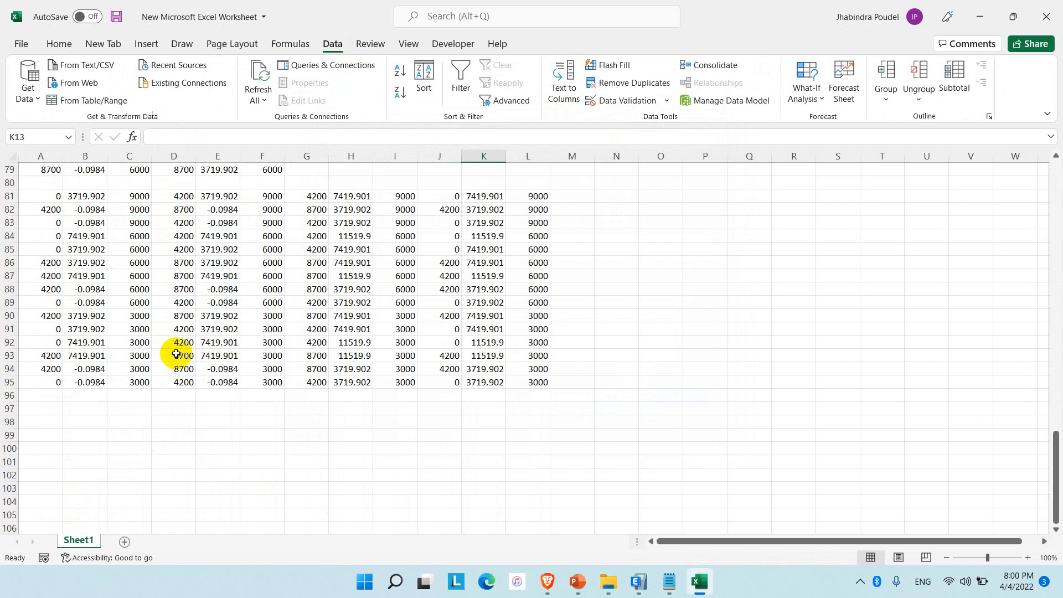
{"action": "scroll", "coordinate": [176, 355], "scroll_direction": "up", "scroll_amount": 3}
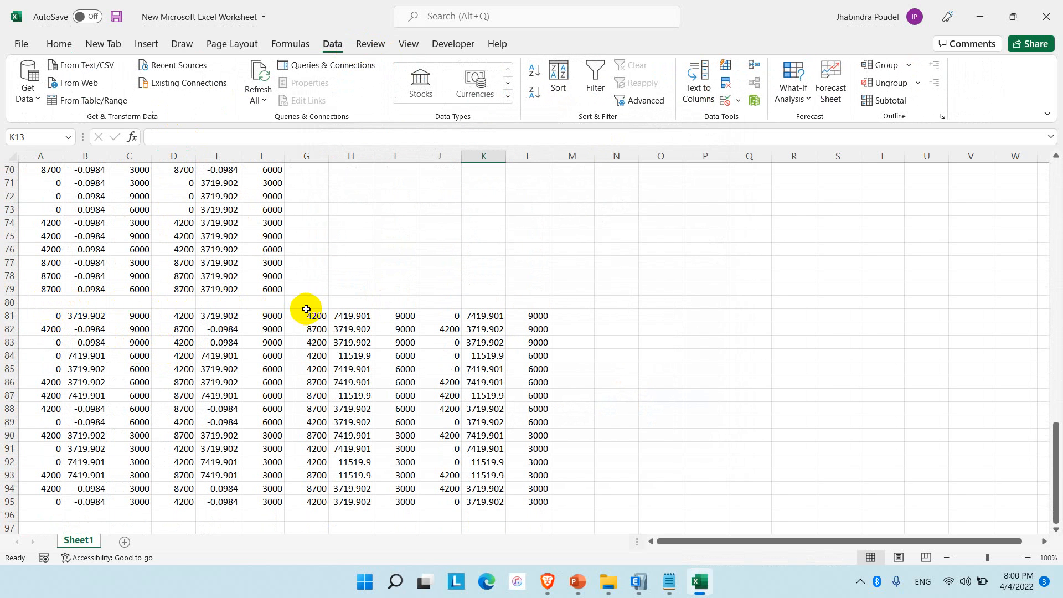
{"action": "left_click", "coordinate": [49, 314]}
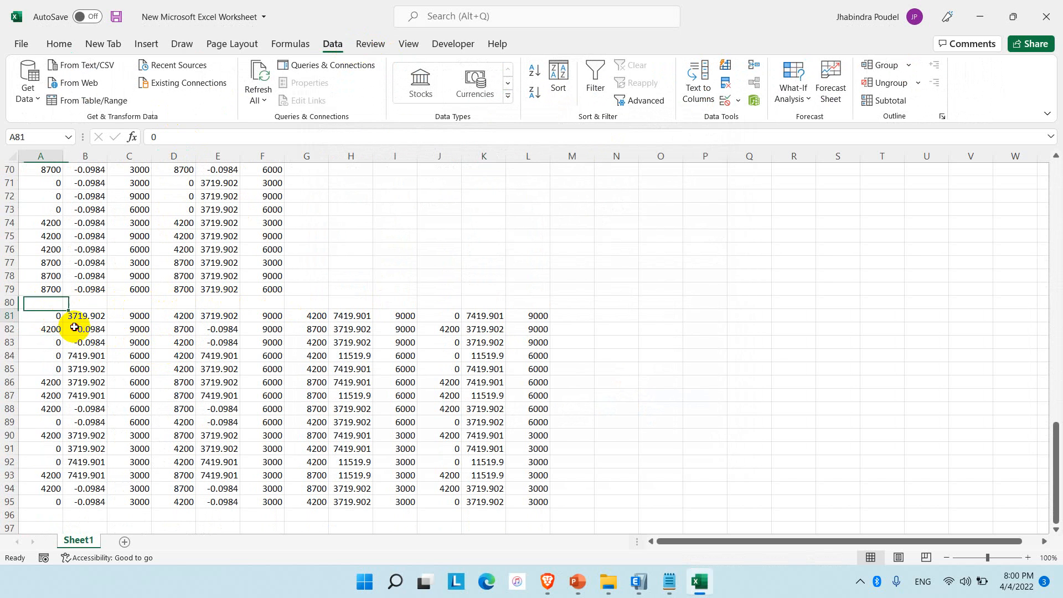
{"action": "left_click_drag", "start_coordinate": [74, 327], "coordinate": [541, 504]}
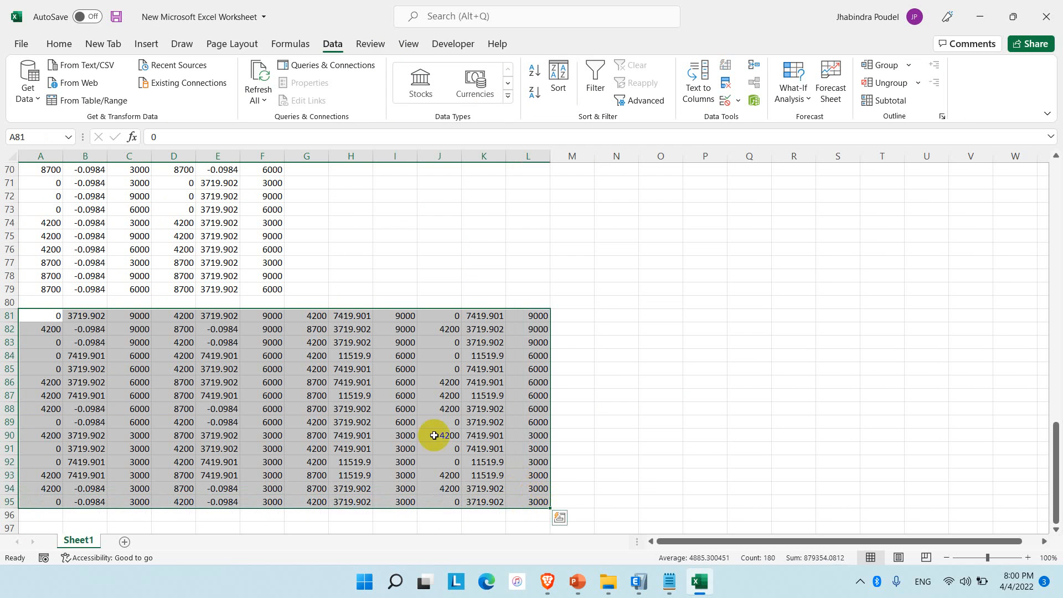
{"action": "scroll", "coordinate": [210, 377], "scroll_direction": "up", "scroll_amount": 15}
{"action": "scroll", "coordinate": [125, 286], "scroll_direction": "up", "scroll_amount": 8}
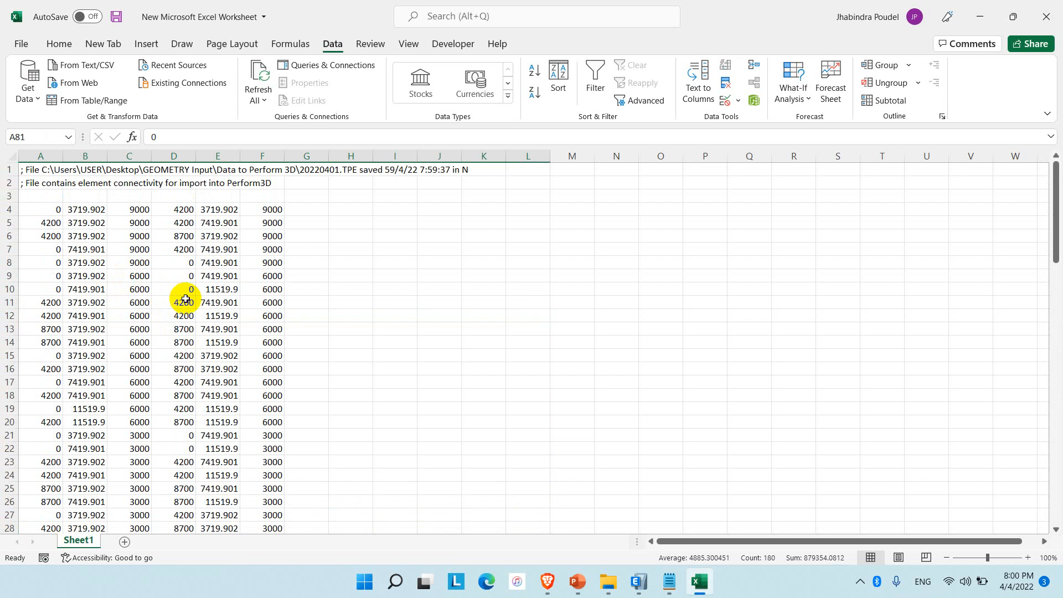
Compare the start coordinates in A:C with the end coordinates in D:F, checking columns C and F in rows 4 and 33.
{"action": "left_click", "coordinate": [304, 208]}
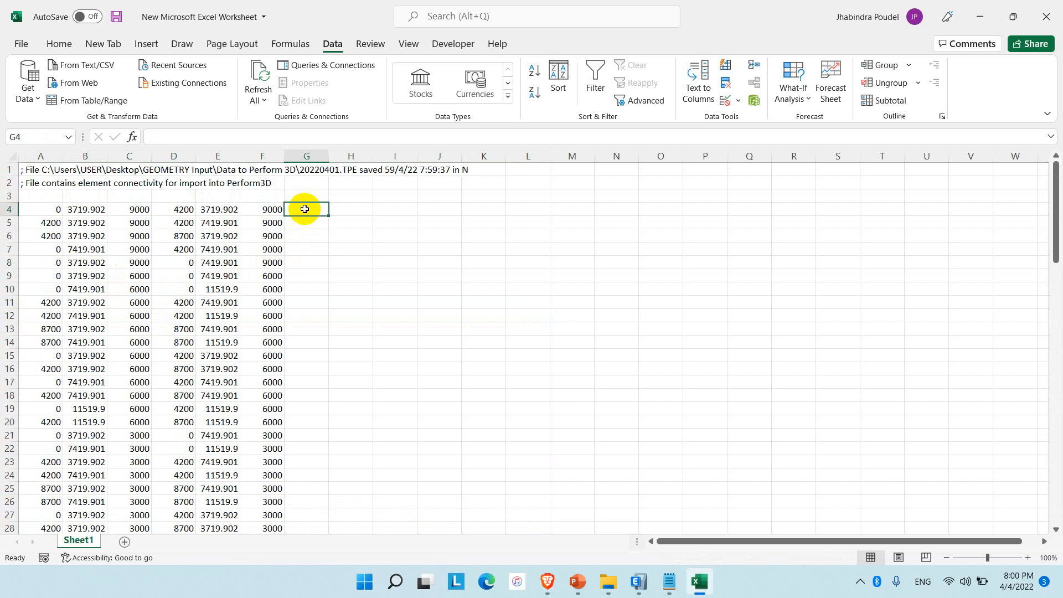
{"action": "left_click_drag", "start_coordinate": [51, 209], "coordinate": [125, 209]}
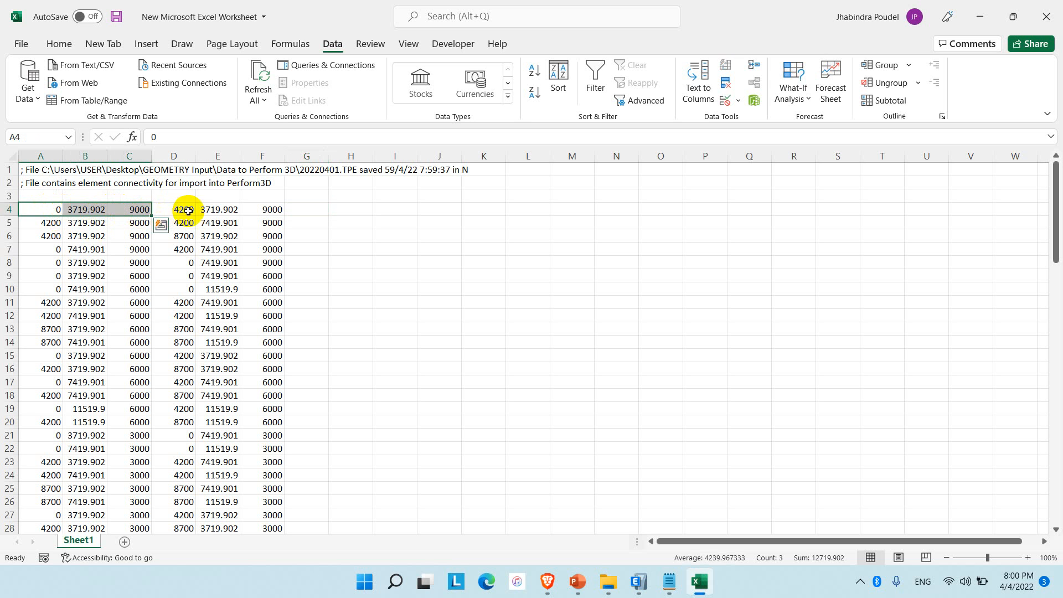
{"action": "left_click_drag", "start_coordinate": [185, 208], "coordinate": [252, 209]}
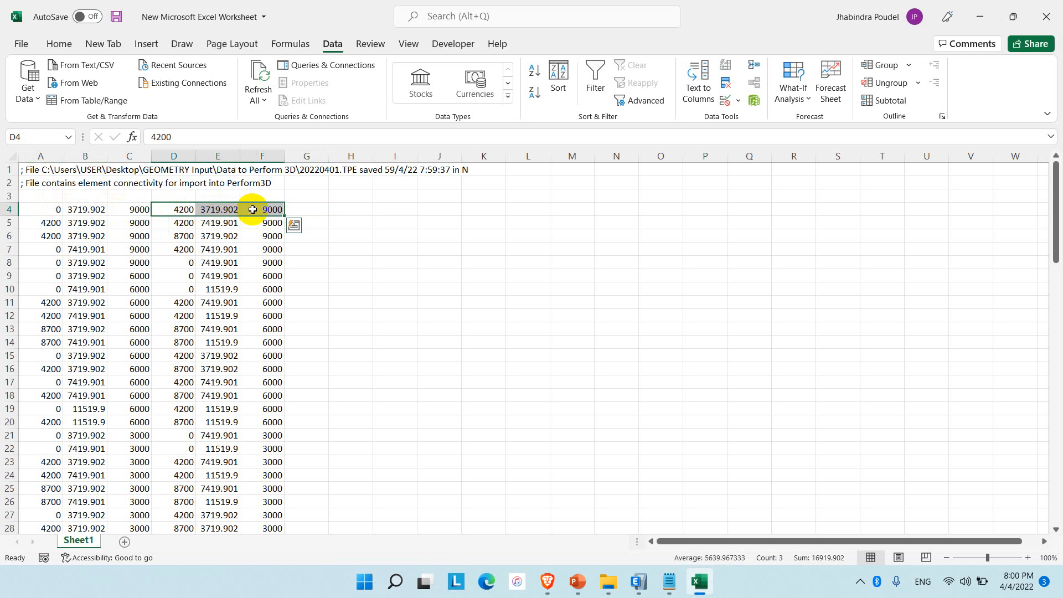
{"action": "left_click", "coordinate": [131, 208]}
{"action": "left_click", "coordinate": [272, 209]}
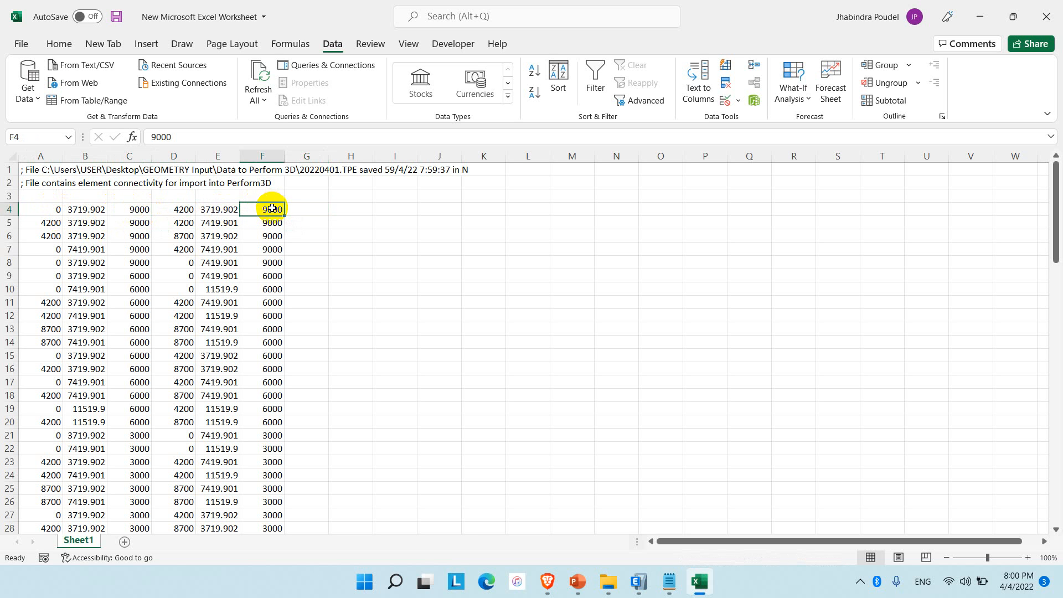
{"action": "left_click", "coordinate": [130, 211]}
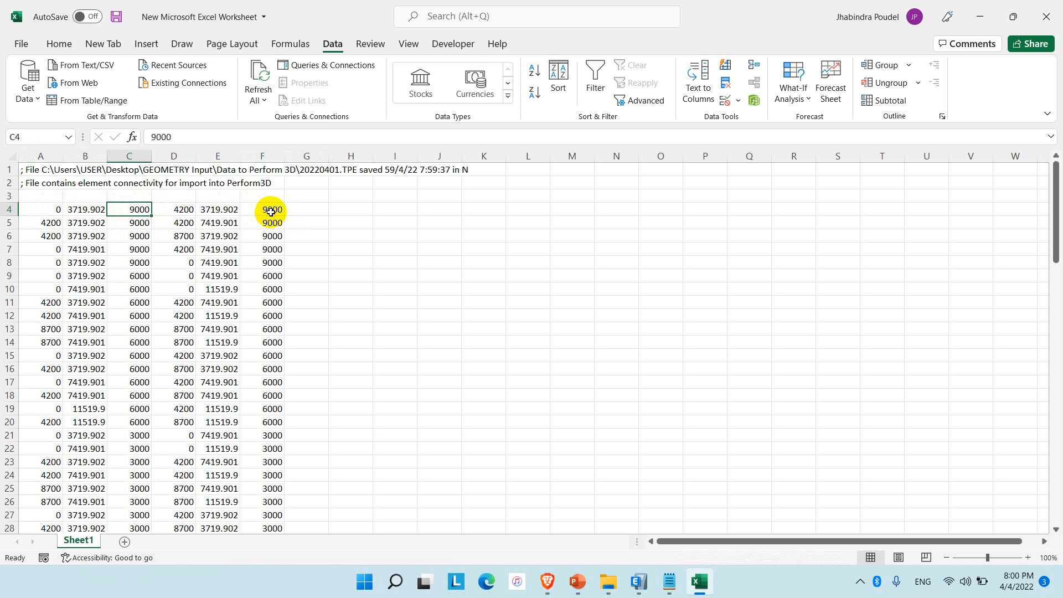
{"action": "scroll", "coordinate": [189, 335], "scroll_direction": "down", "scroll_amount": 7}
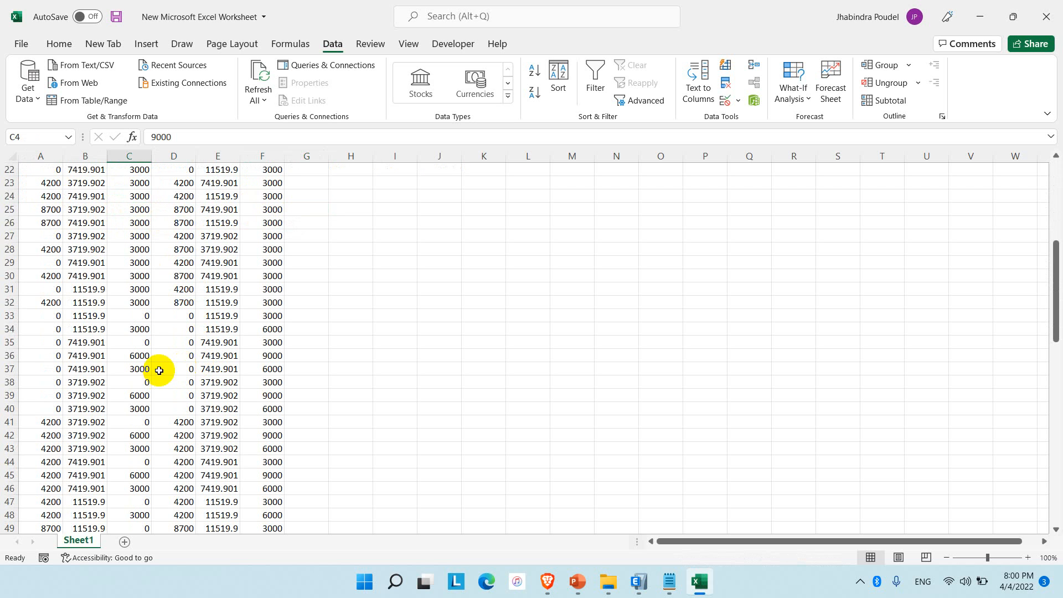
{"action": "left_click", "coordinate": [138, 314]}
{"action": "left_click", "coordinate": [255, 315]}
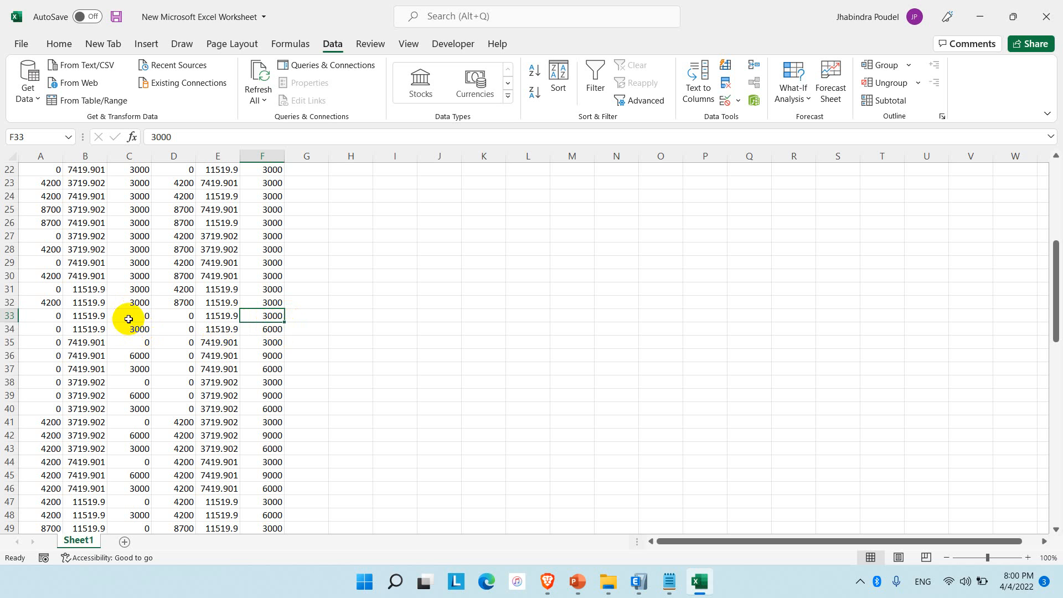
{"action": "scroll", "coordinate": [312, 239], "scroll_direction": "up", "scroll_amount": 7}
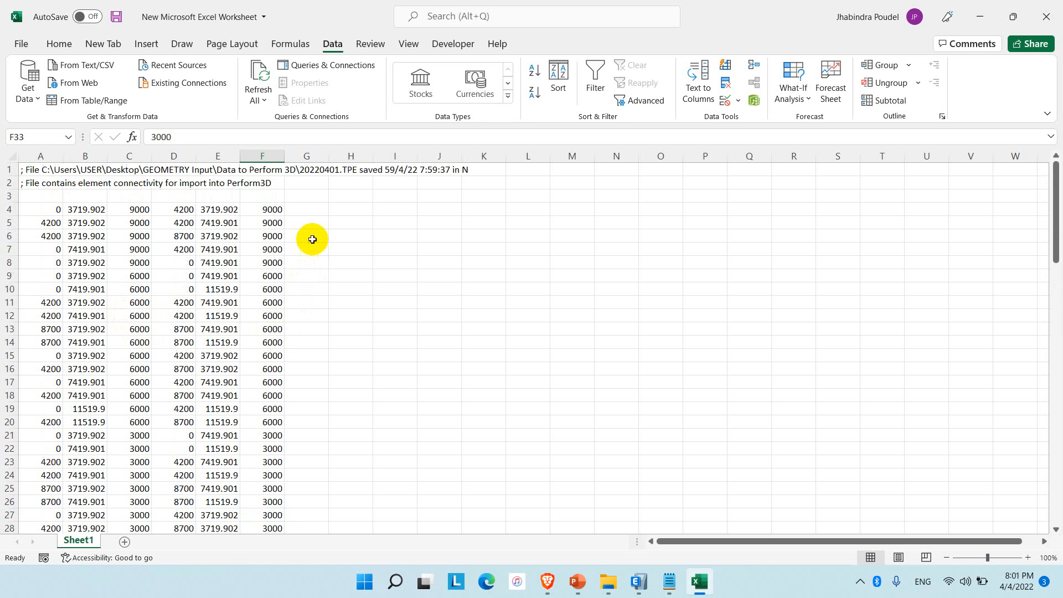
Enter =IF(C4=F4,"BEAM","COLUMN") in G4 to classify the element by comparing its start and end elevations.
{"action": "left_click", "coordinate": [307, 210]}
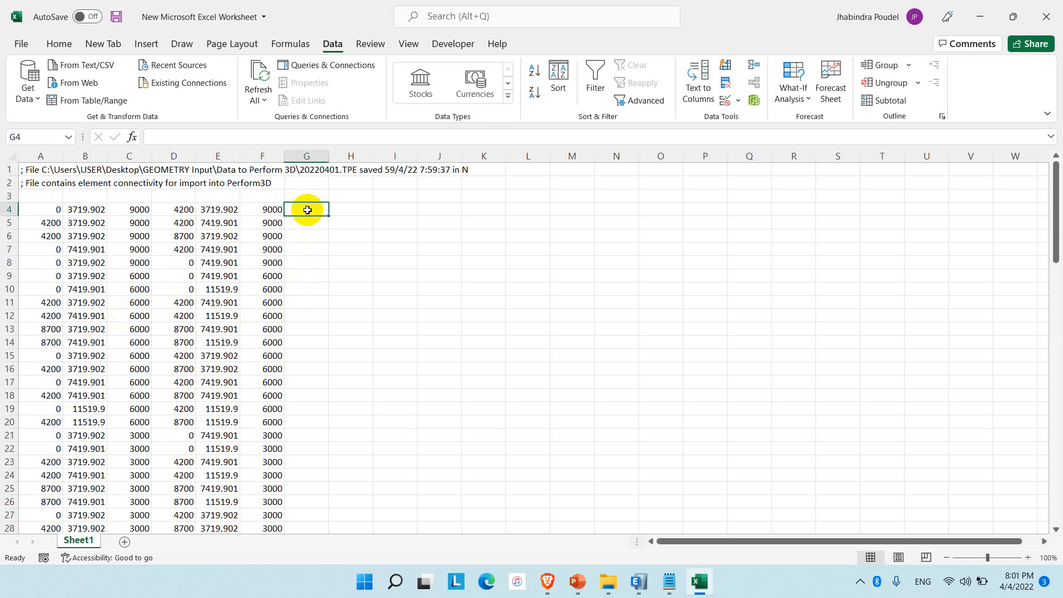
{"action": "type", "text": "=IF("}
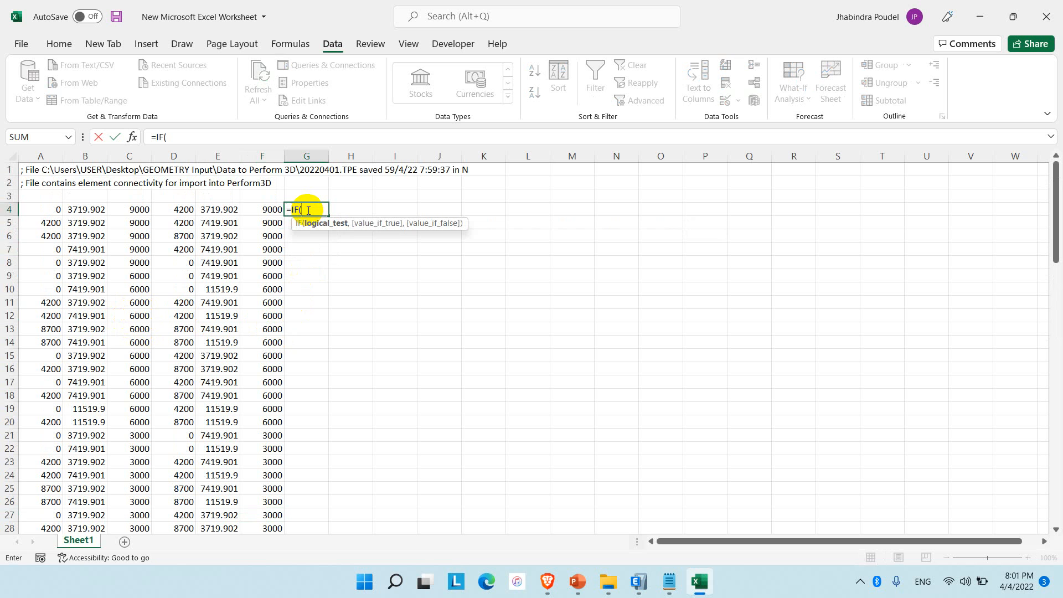
{"action": "left_click", "coordinate": [140, 209]}
{"action": "type", "text": "="}
{"action": "left_click", "coordinate": [266, 207]}
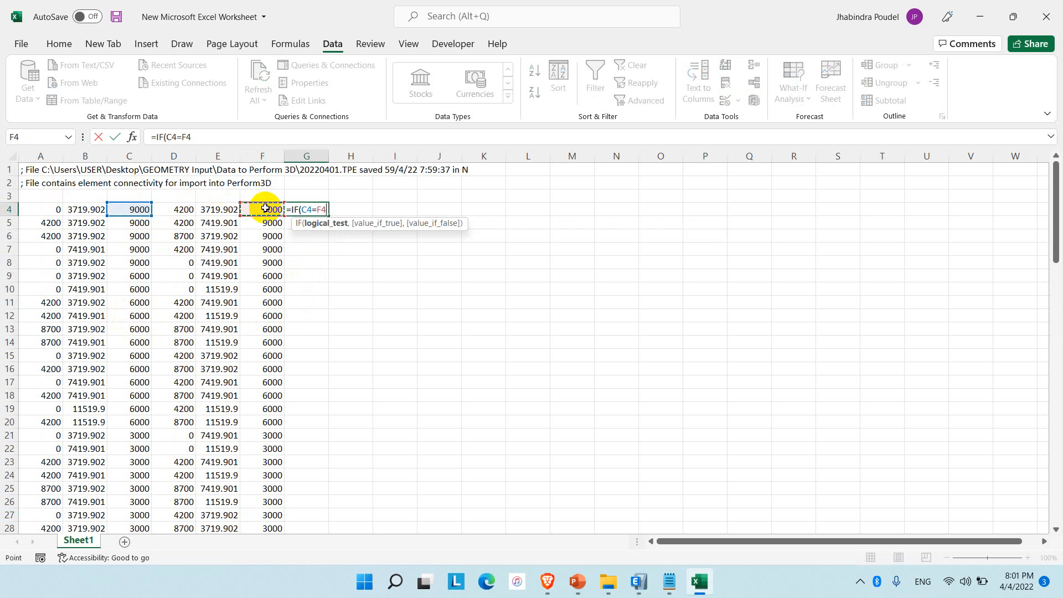
{"action": "type", "text": ",\"BEAM"}
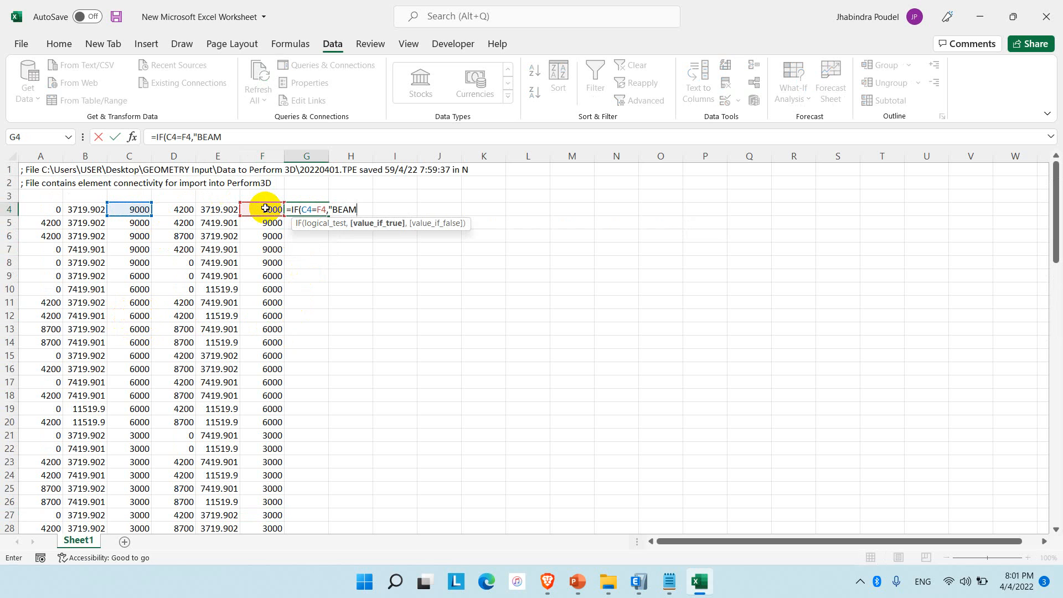
{"action": "type", "text": "\",\"COLUMN"}
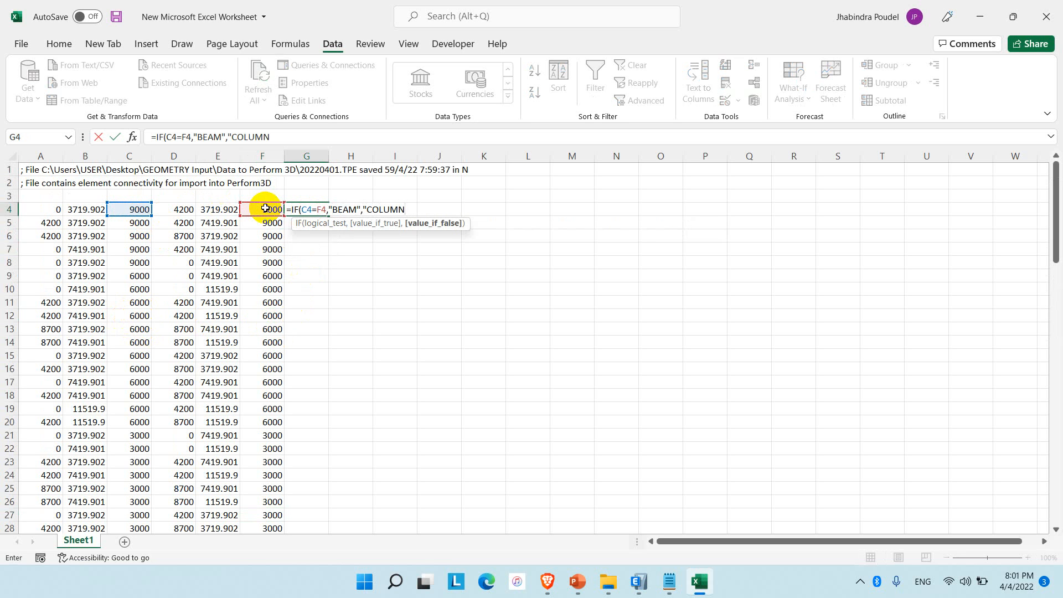
{"action": "type", "text": ")"}
{"action": "key", "text": "Return"}
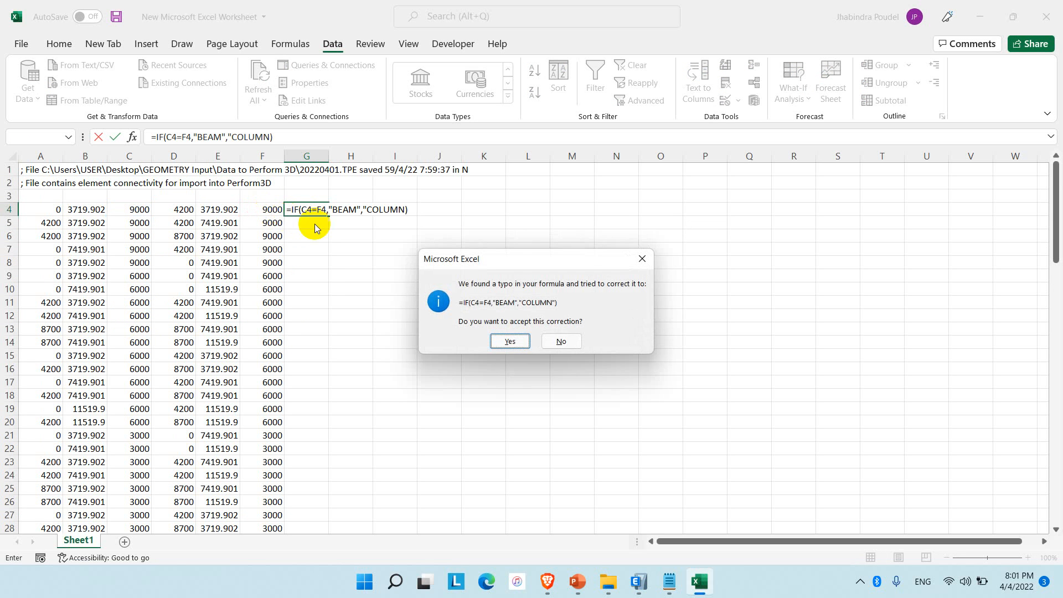
{"action": "left_click", "coordinate": [507, 340]}
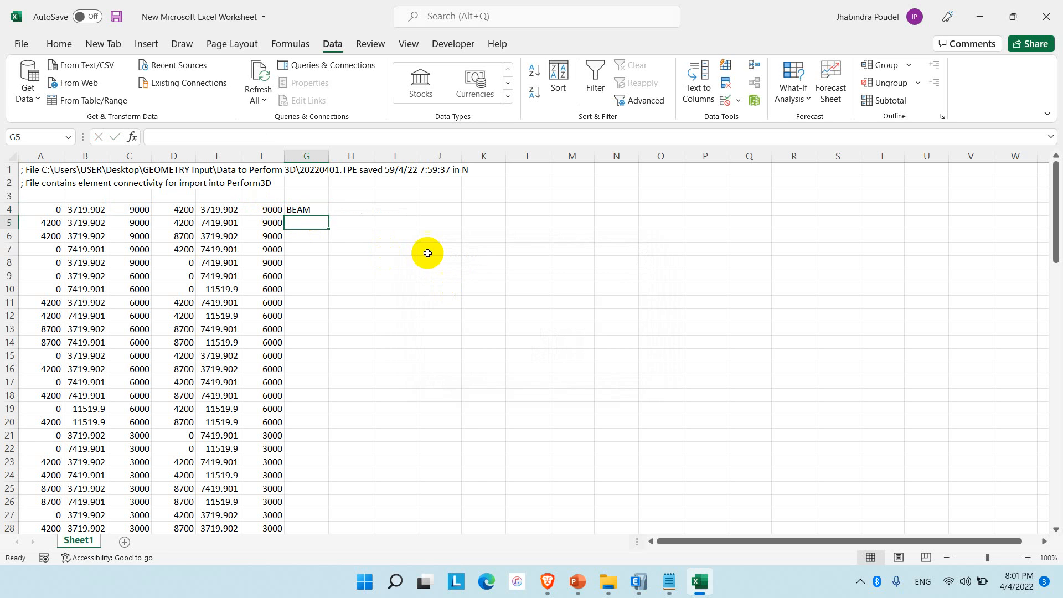
Fill the G4 classification formula down column G through row 79 and check the resulting labels.
{"action": "left_click", "coordinate": [303, 211]}
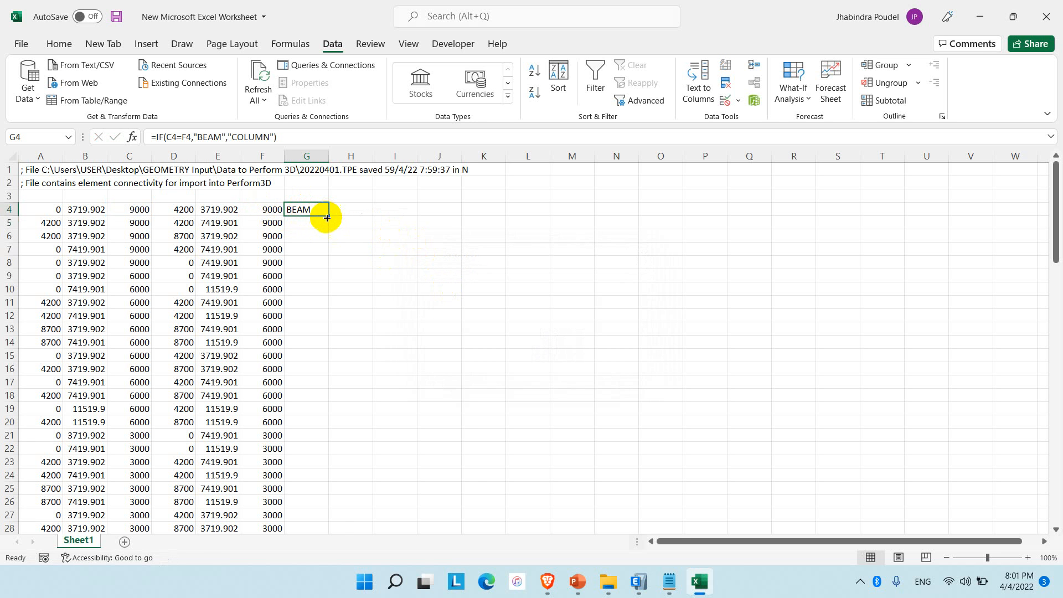
{"action": "double_click", "coordinate": [327, 215]}
{"action": "scroll", "coordinate": [333, 330], "scroll_direction": "down", "scroll_amount": 7}
{"action": "scroll", "coordinate": [332, 329], "scroll_direction": "down", "scroll_amount": 11}
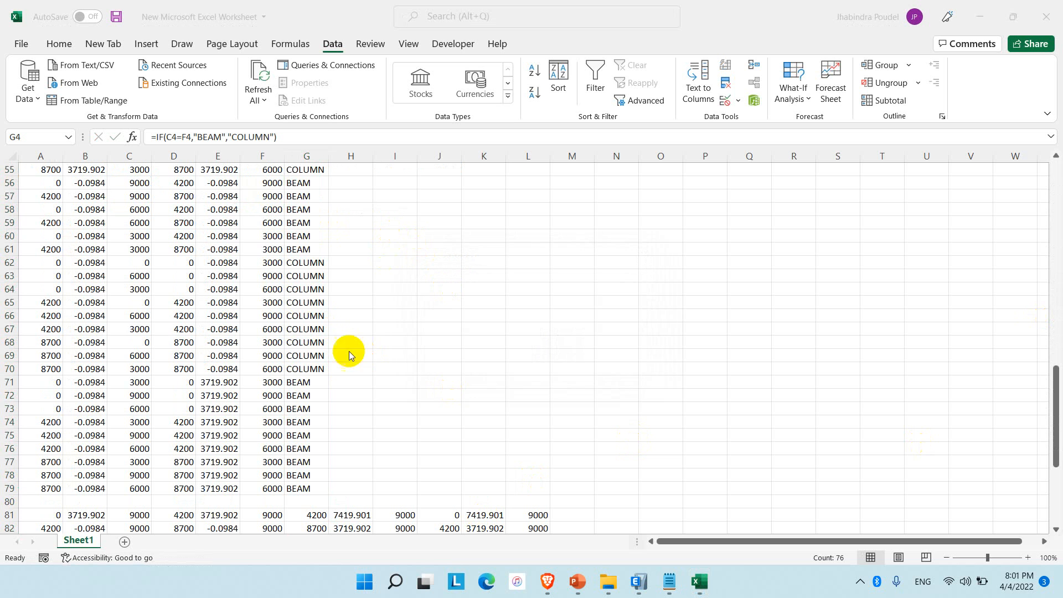
{"action": "scroll", "coordinate": [288, 294], "scroll_direction": "up", "scroll_amount": 12}
{"action": "scroll", "coordinate": [288, 283], "scroll_direction": "up", "scroll_amount": 6}
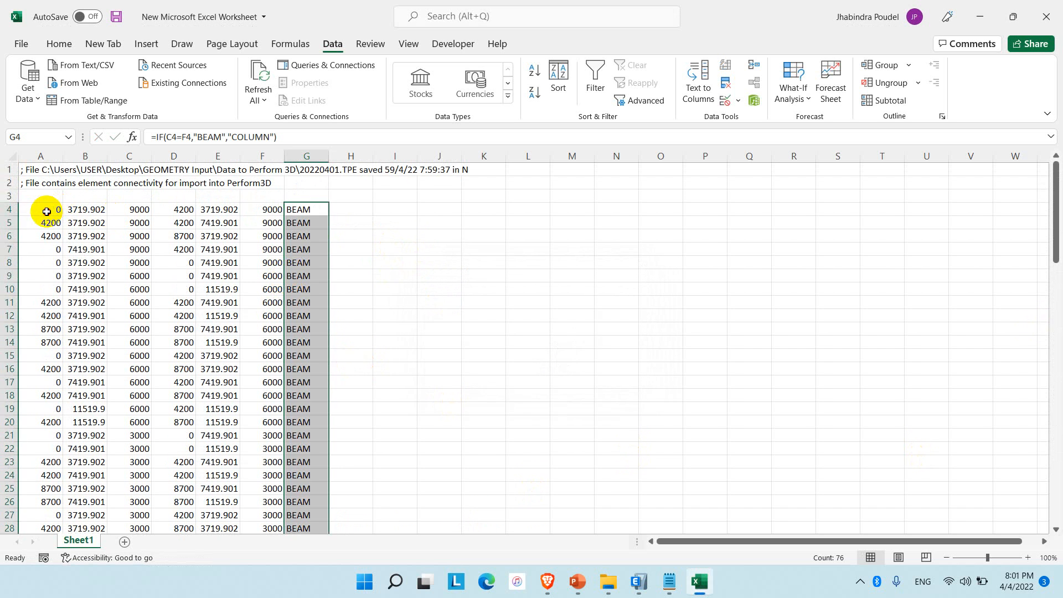
{"action": "left_click", "coordinate": [46, 212]}
{"action": "key", "text": "ctrl+shift+Right"}
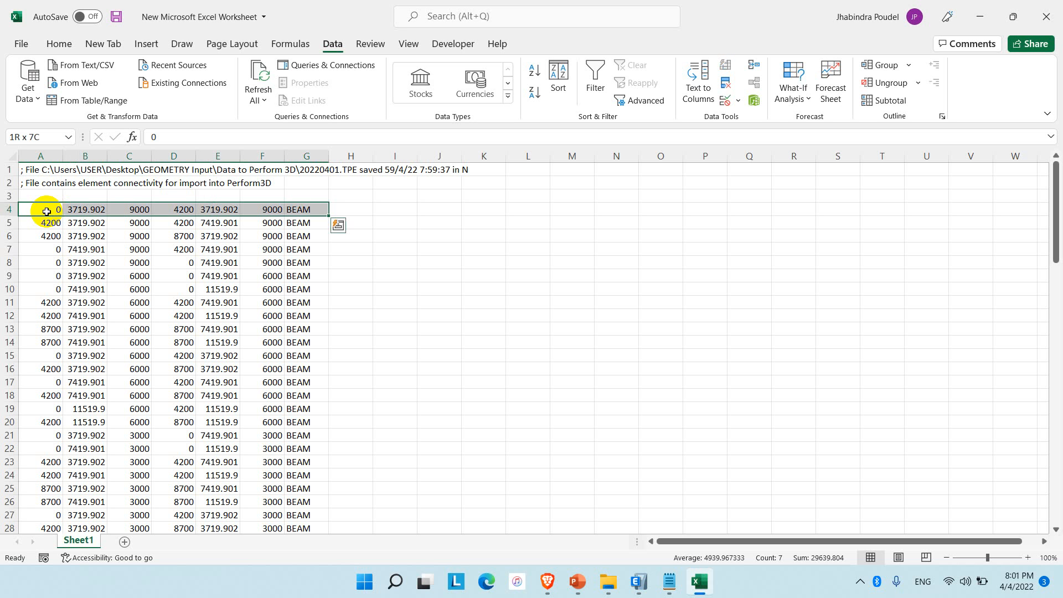
{"action": "key", "text": "shift+Left"}
{"action": "key", "text": "ctrl+shift+Down"}
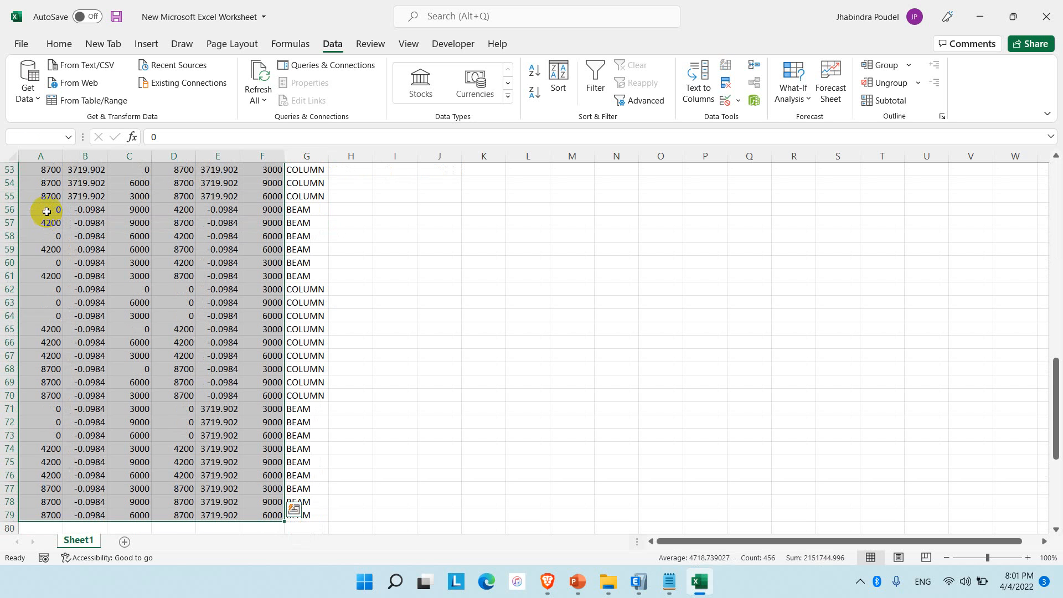
{"action": "key", "text": "ctrl+q"}
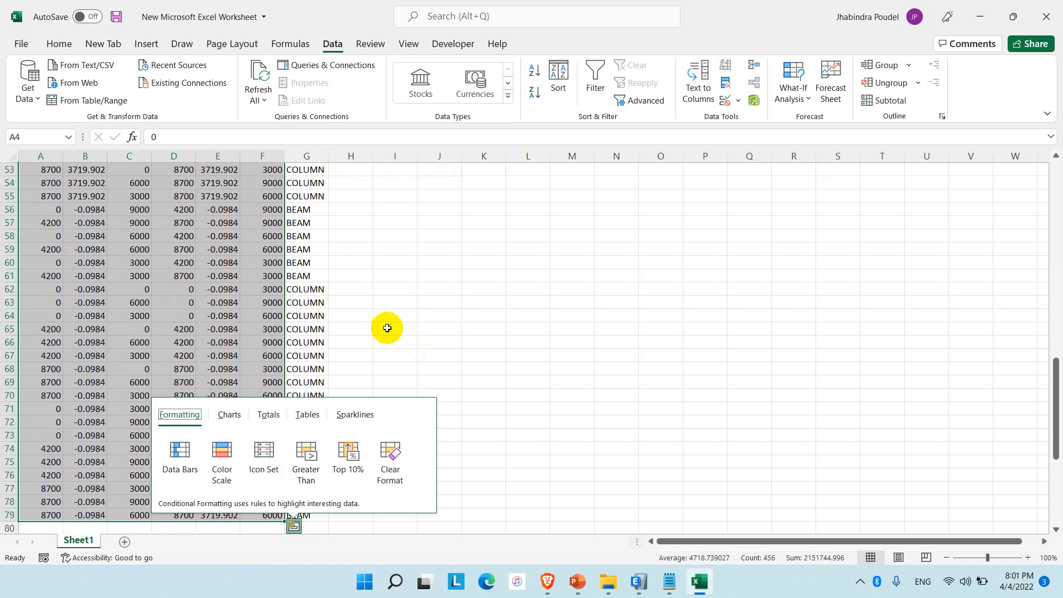
{"action": "scroll", "coordinate": [384, 324], "scroll_direction": "up", "scroll_amount": 17}
{"action": "left_click", "coordinate": [307, 209]}
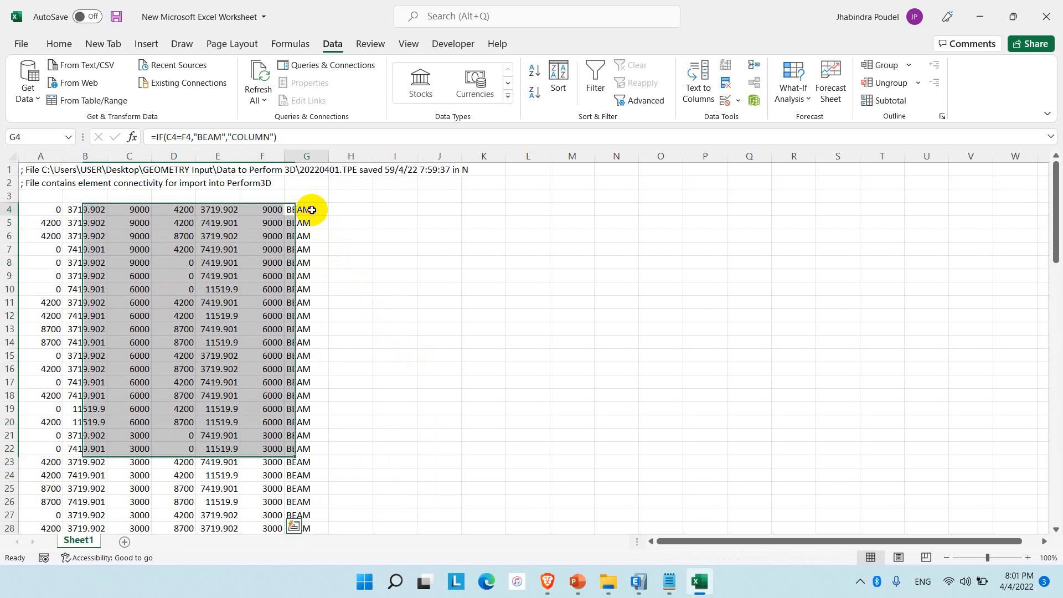
{"action": "left_click", "coordinate": [614, 91]}
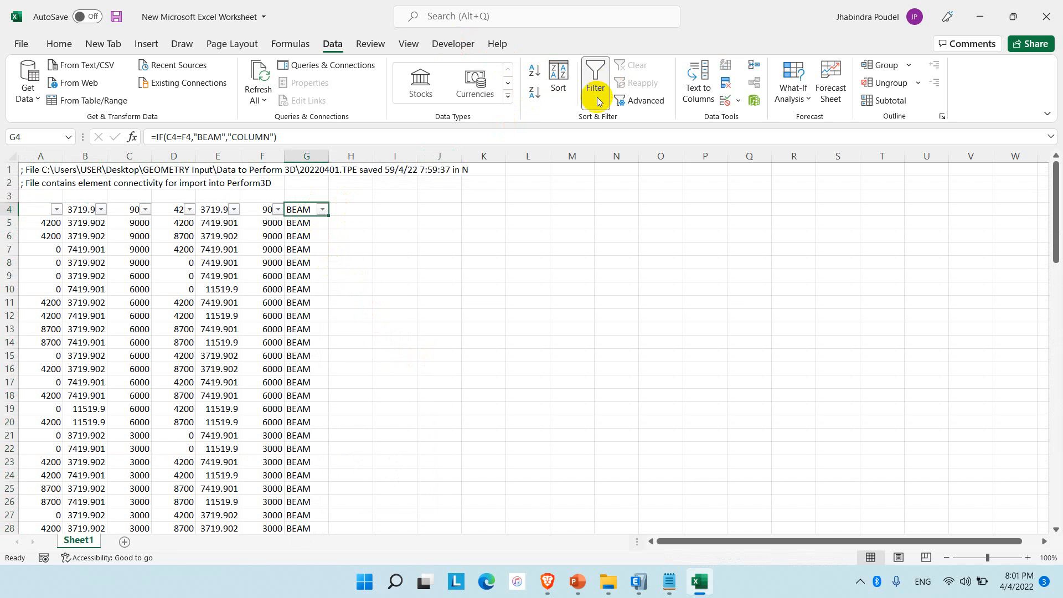
{"action": "left_click", "coordinate": [593, 77]}
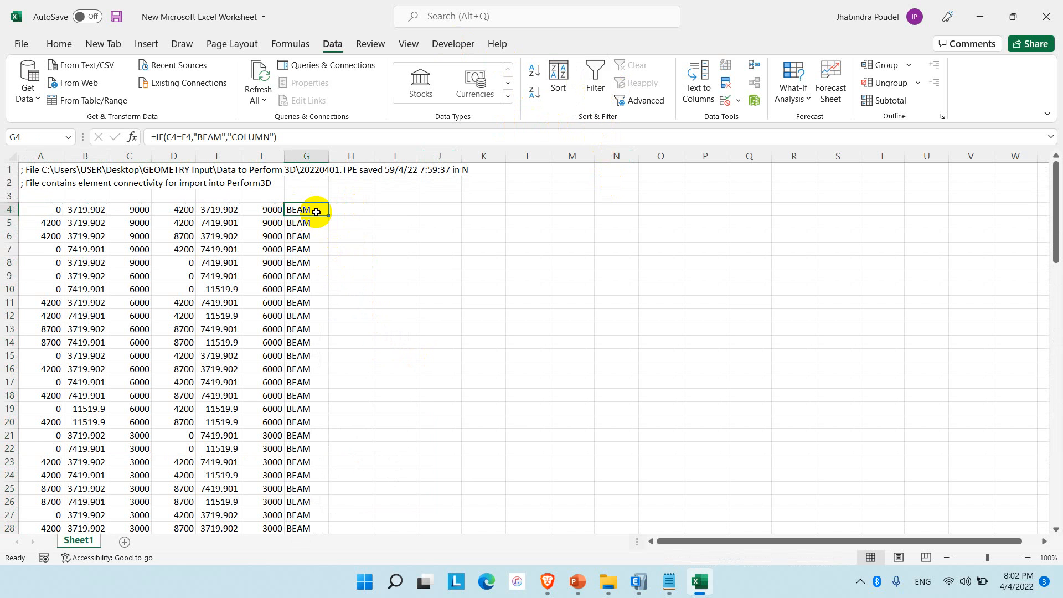
{"action": "left_click", "coordinate": [336, 248]}
{"action": "left_click", "coordinate": [313, 211]}
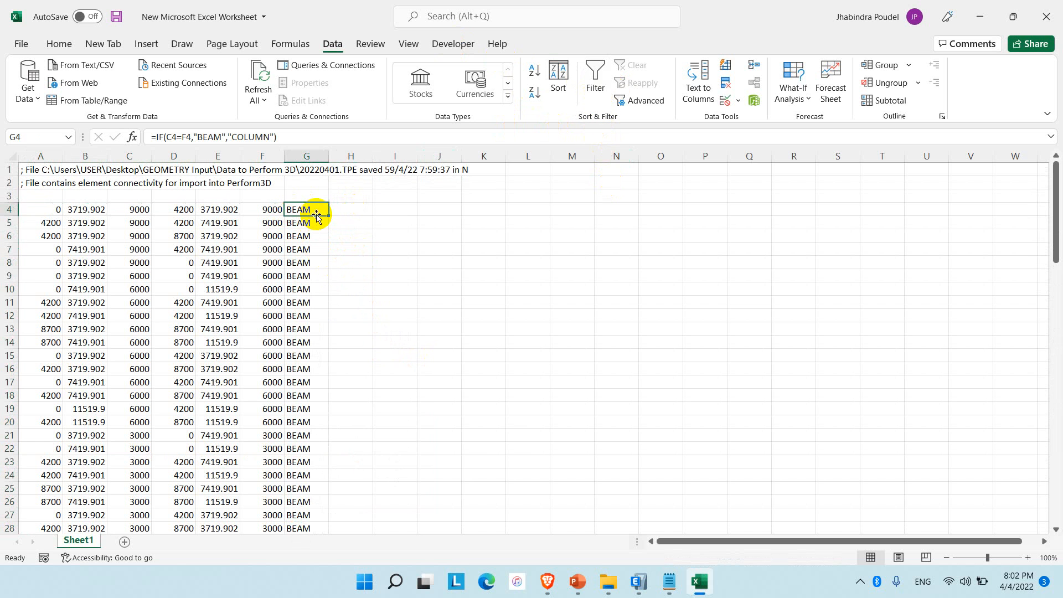
Apply a filter to row 4 and restrict column G to BEAM rows by excluding COLUMN.
{"action": "left_click", "coordinate": [9, 209]}
{"action": "left_click", "coordinate": [595, 78]}
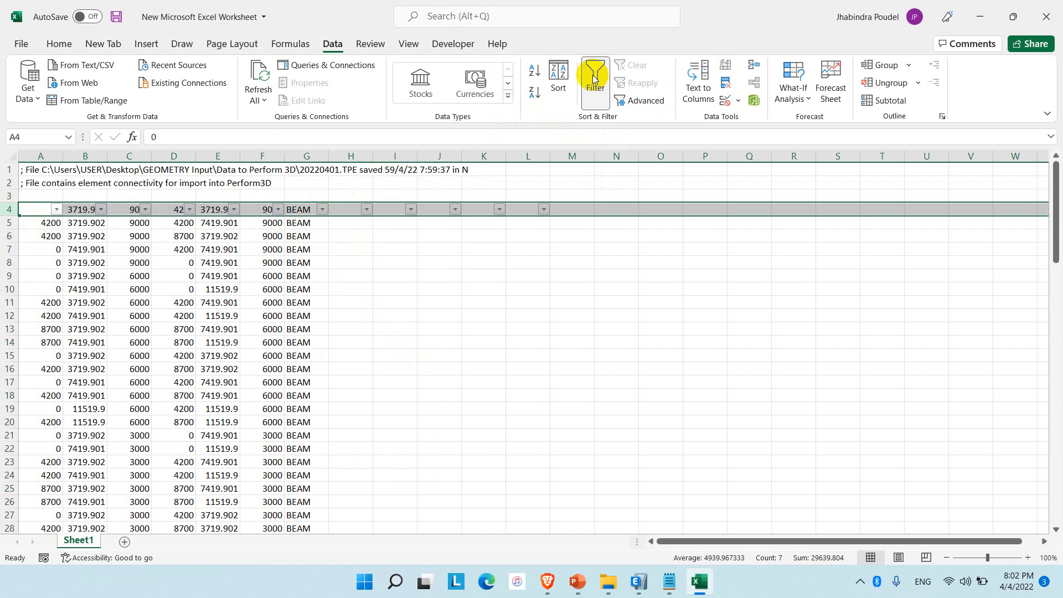
{"action": "left_click", "coordinate": [335, 274]}
{"action": "left_click", "coordinate": [320, 211]}
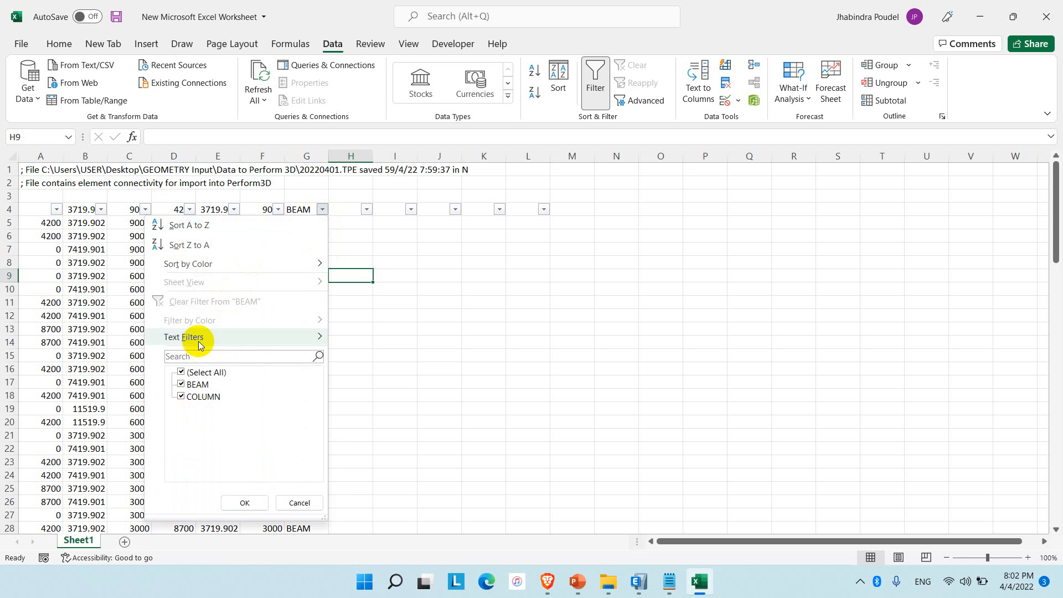
{"action": "left_click", "coordinate": [201, 396]}
{"action": "left_click", "coordinate": [245, 502]}
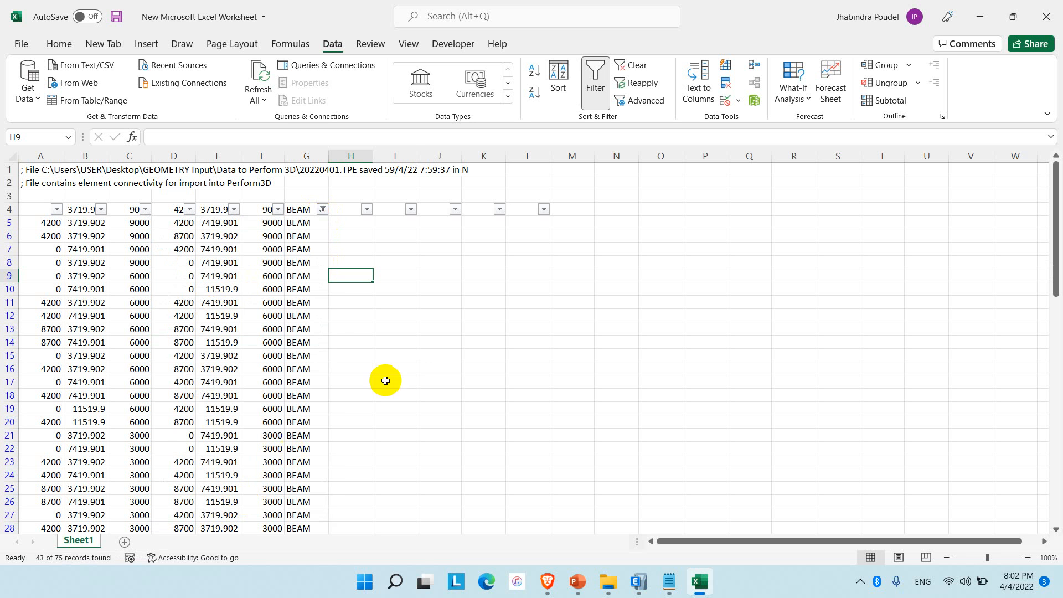
{"action": "left_click", "coordinate": [390, 369]}
{"action": "left_click_drag", "start_coordinate": [45, 222], "coordinate": [133, 223]}
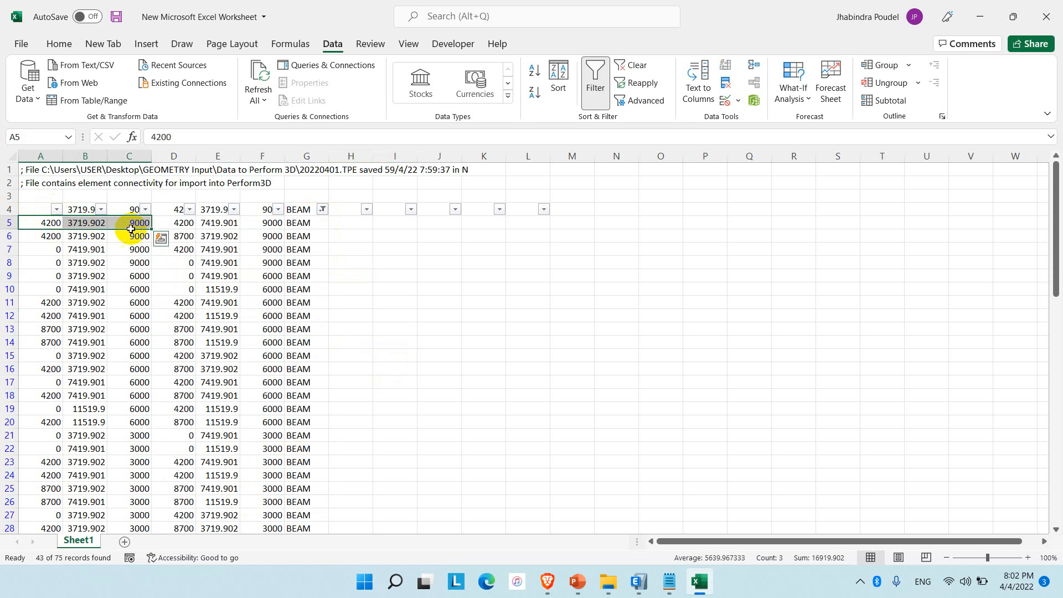
{"action": "left_click", "coordinate": [34, 210]}
{"action": "key", "text": "ctrl+shift+Right"}
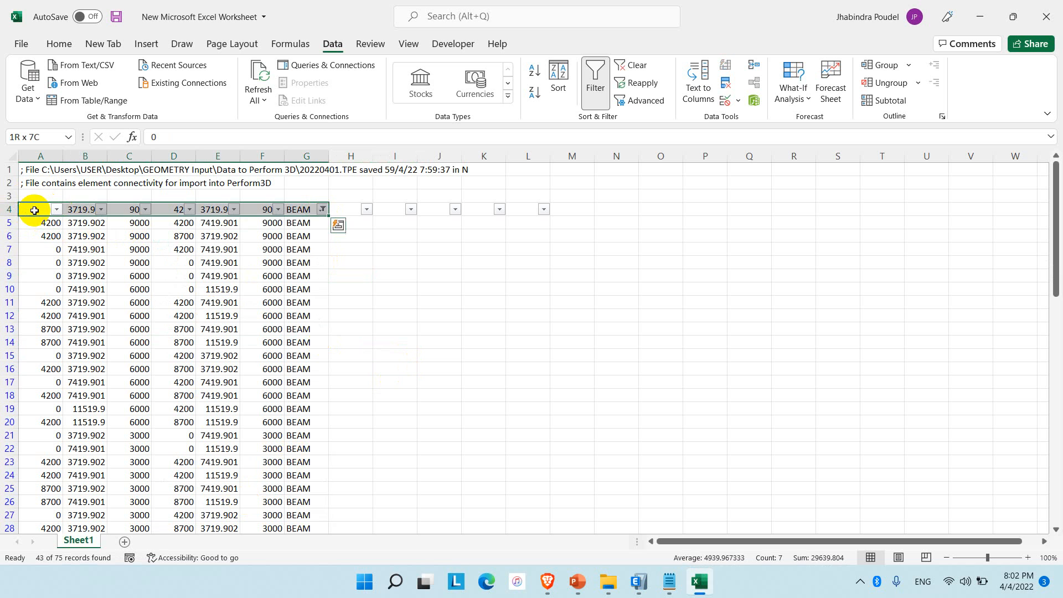
{"action": "key", "text": "shift+Down"}
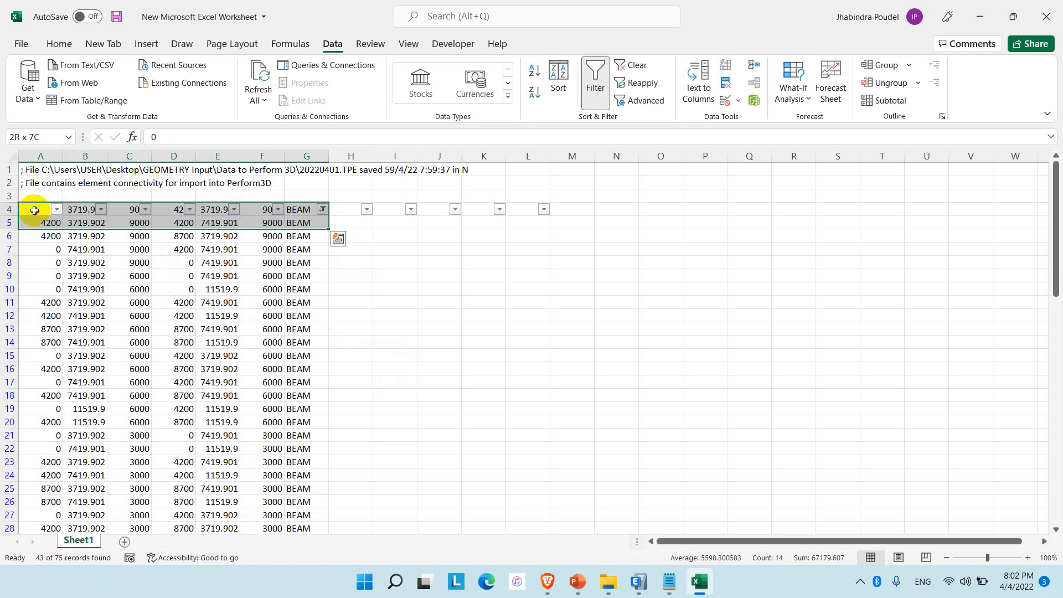
{"action": "key", "text": "shift+Up"}
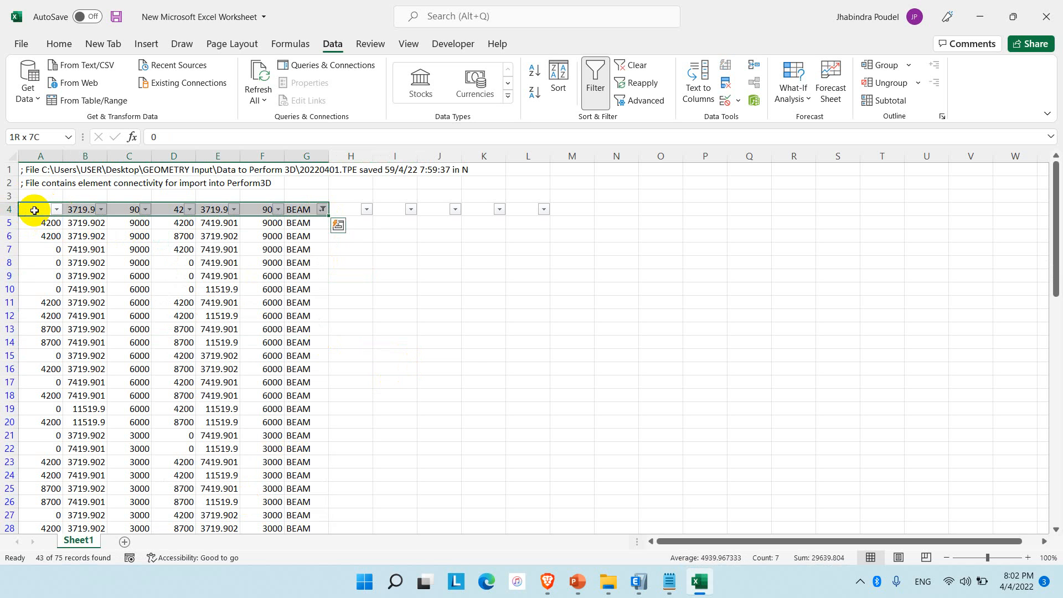
{"action": "key", "text": "ctrl+q"}
{"action": "key", "text": "Left"}
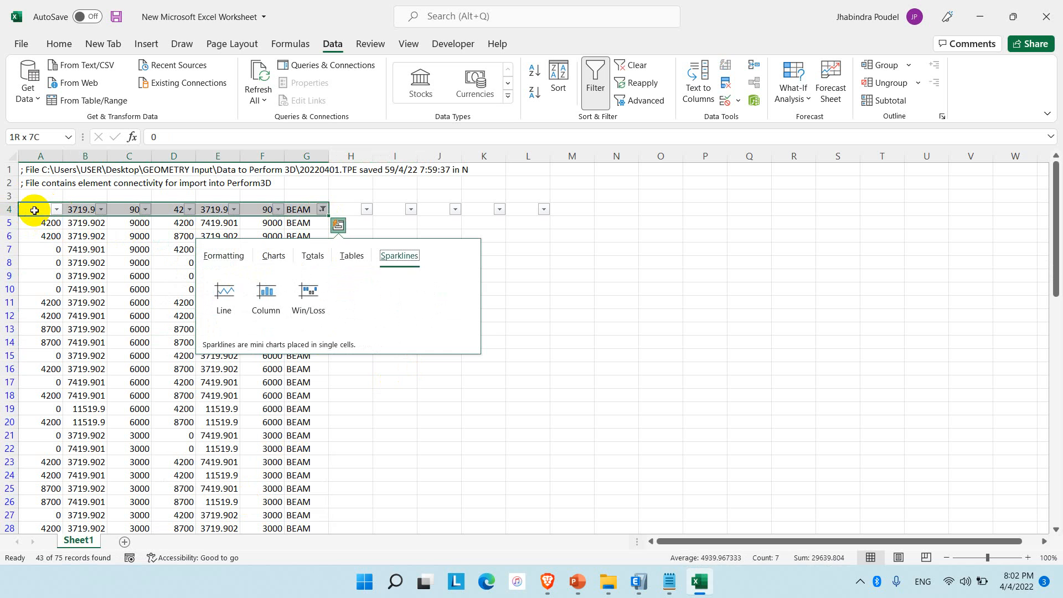
Copy the filtered beam coordinates in A4:F79, leaving out the label column, and switch to the Data to Perform 3D folder in File Explorer.
{"action": "left_click", "coordinate": [34, 210]}
{"action": "key", "text": "ctrl+shift+Right"}
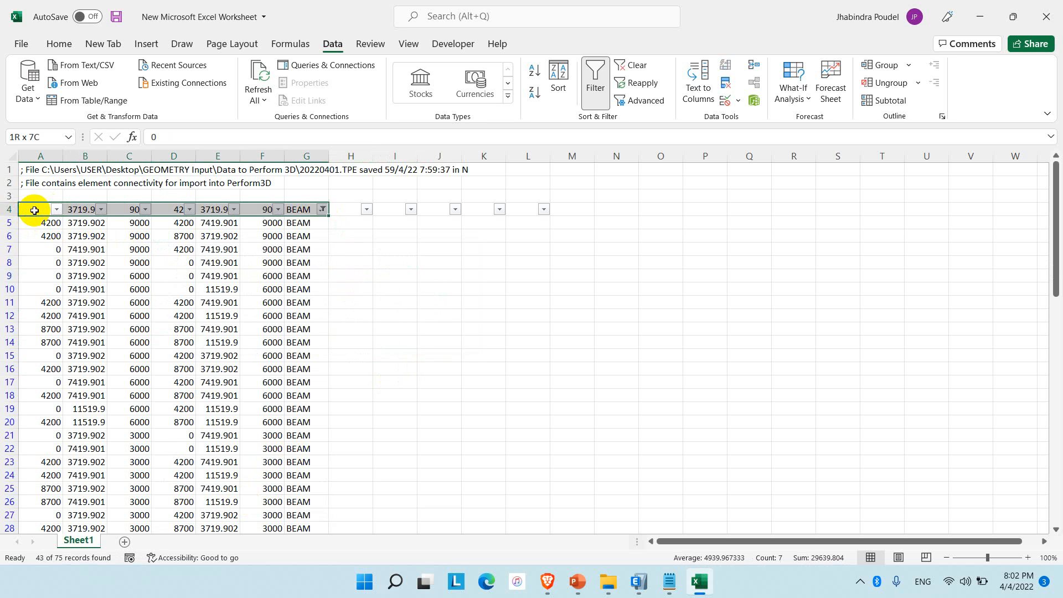
{"action": "key", "text": "shift+Left"}
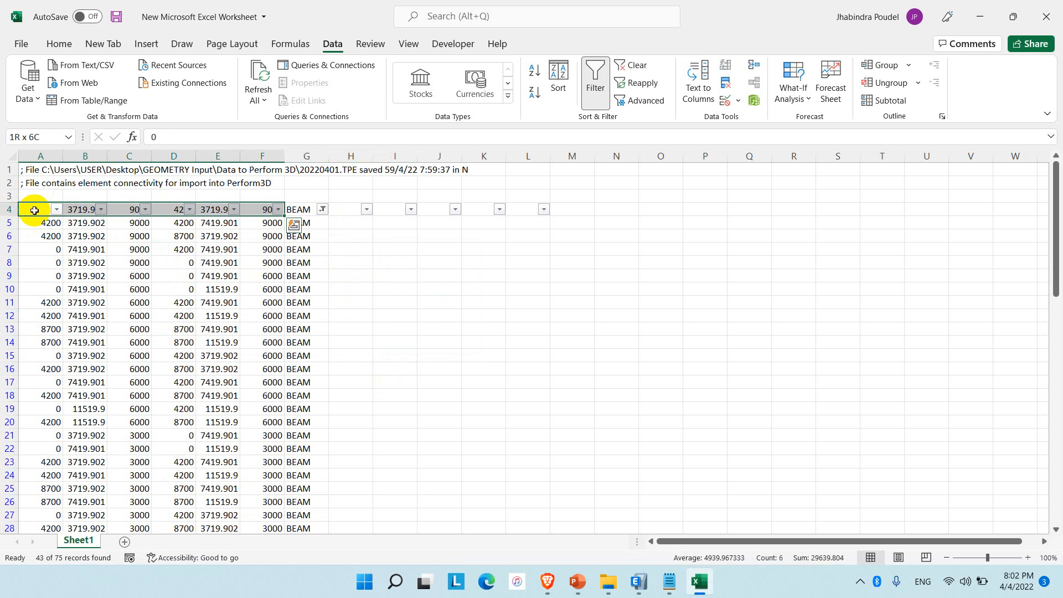
{"action": "key", "text": "ctrl+shift+Down"}
{"action": "key", "text": "ctrl+c"}
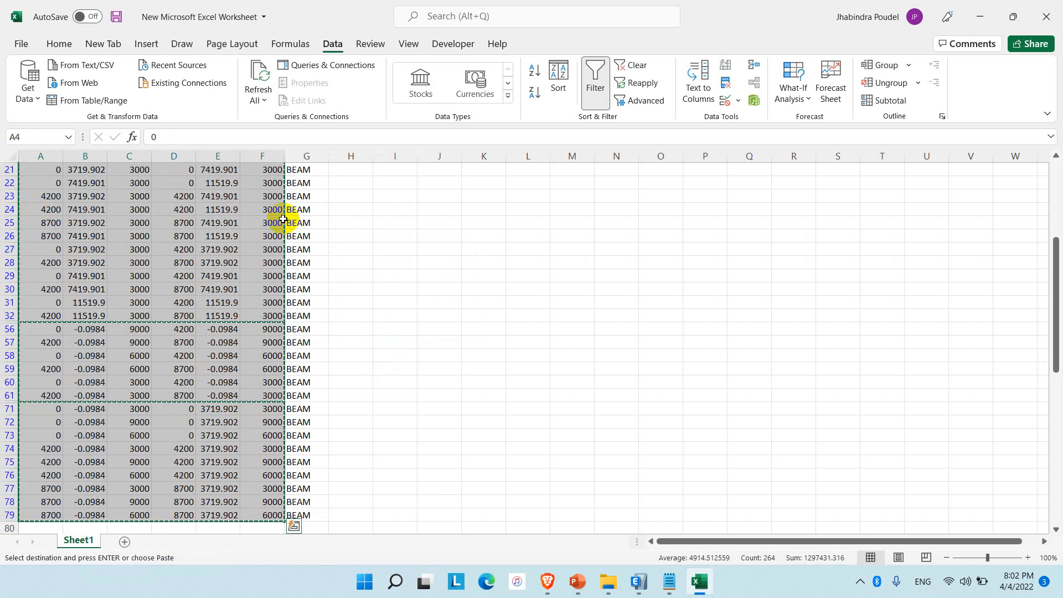
{"action": "left_click", "coordinate": [979, 15]}
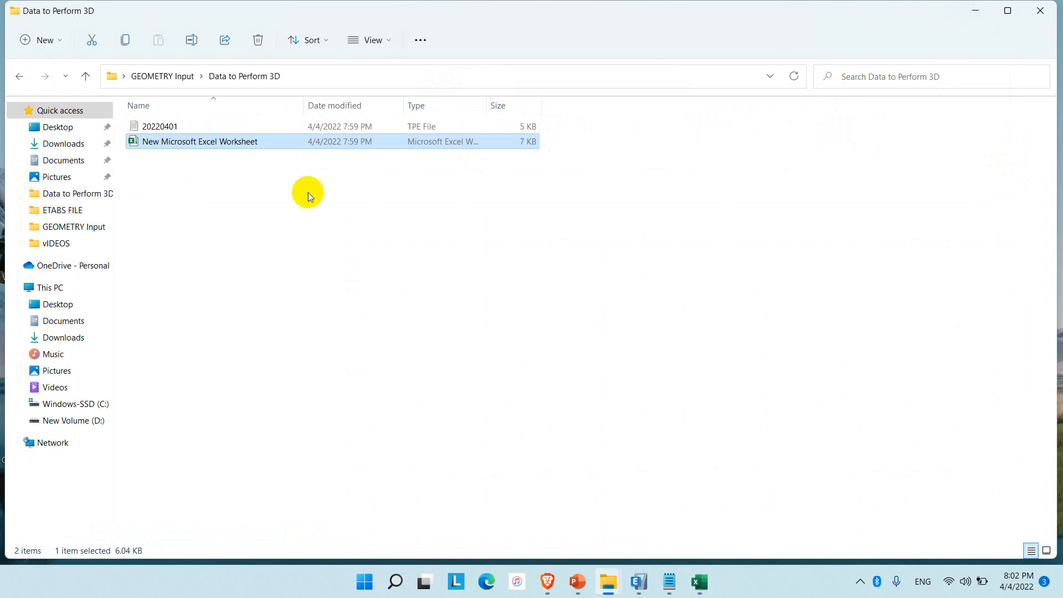
{"action": "right_click", "coordinate": [184, 177]}
{"action": "mouse_move", "coordinate": [220, 287]}
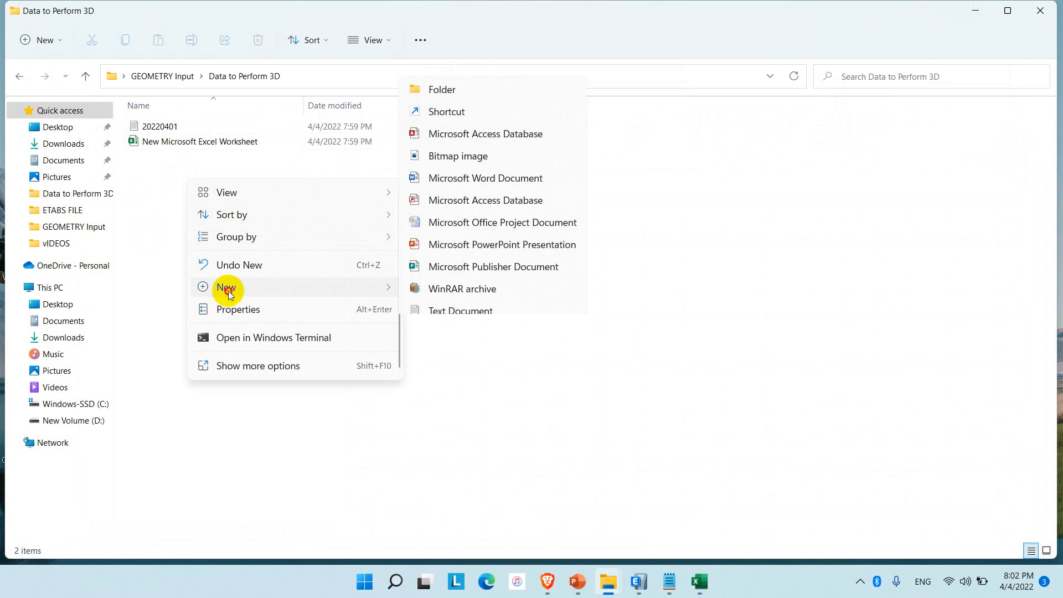
{"action": "left_click", "coordinate": [476, 215]}
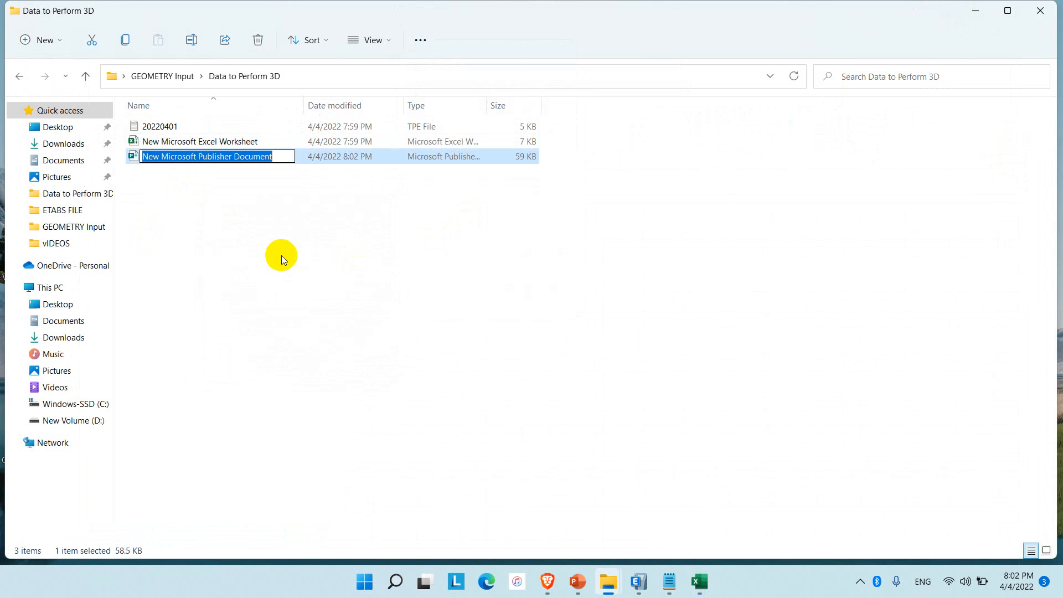
{"action": "type", "text": "1"}
{"action": "key", "text": "Return"}
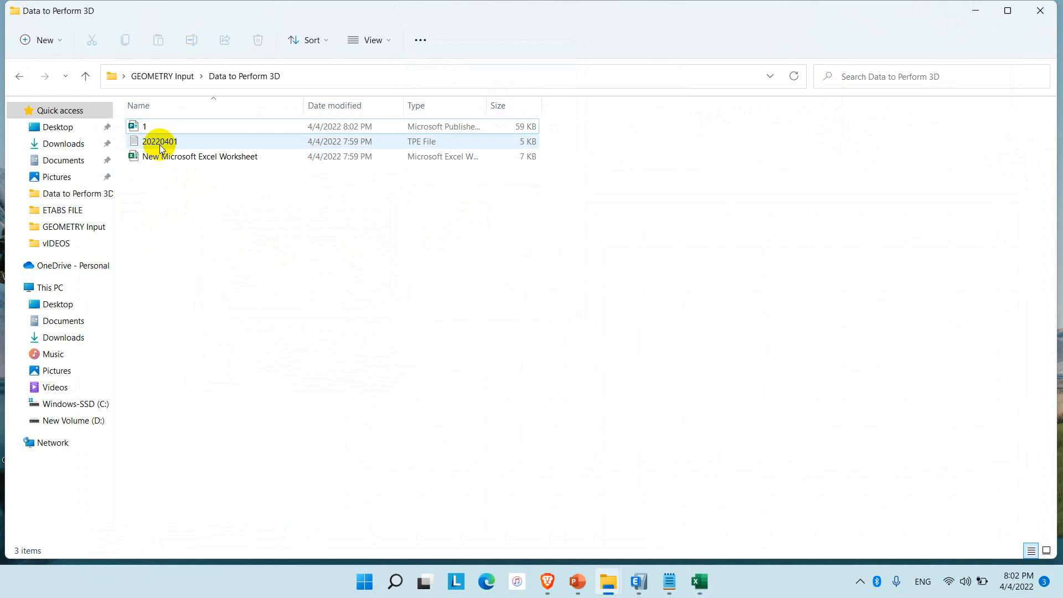
{"action": "left_click", "coordinate": [161, 128]}
{"action": "double_click", "coordinate": [161, 127]}
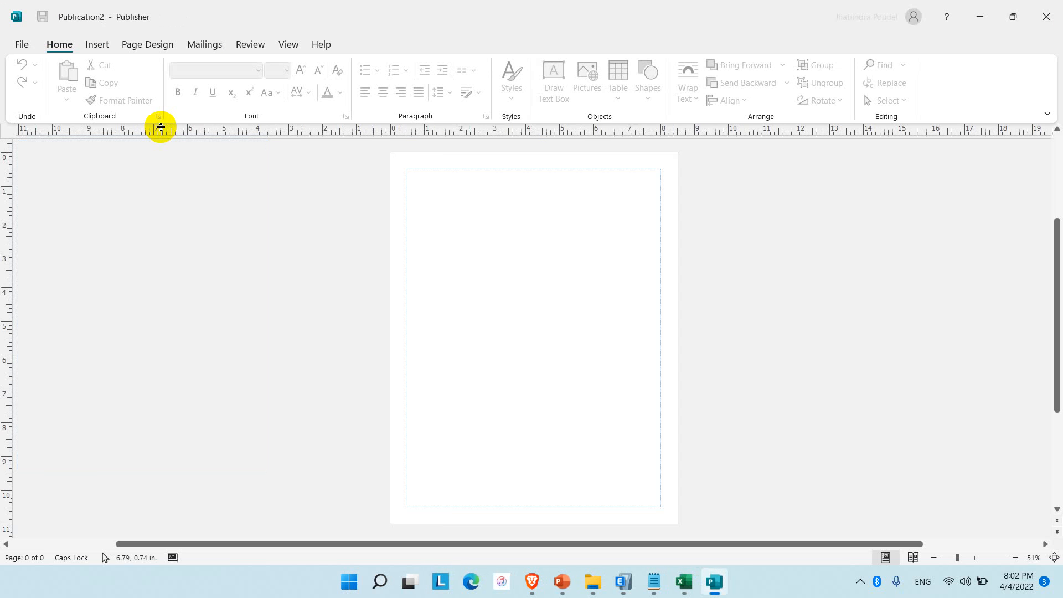
{"action": "left_click", "coordinate": [1046, 17]}
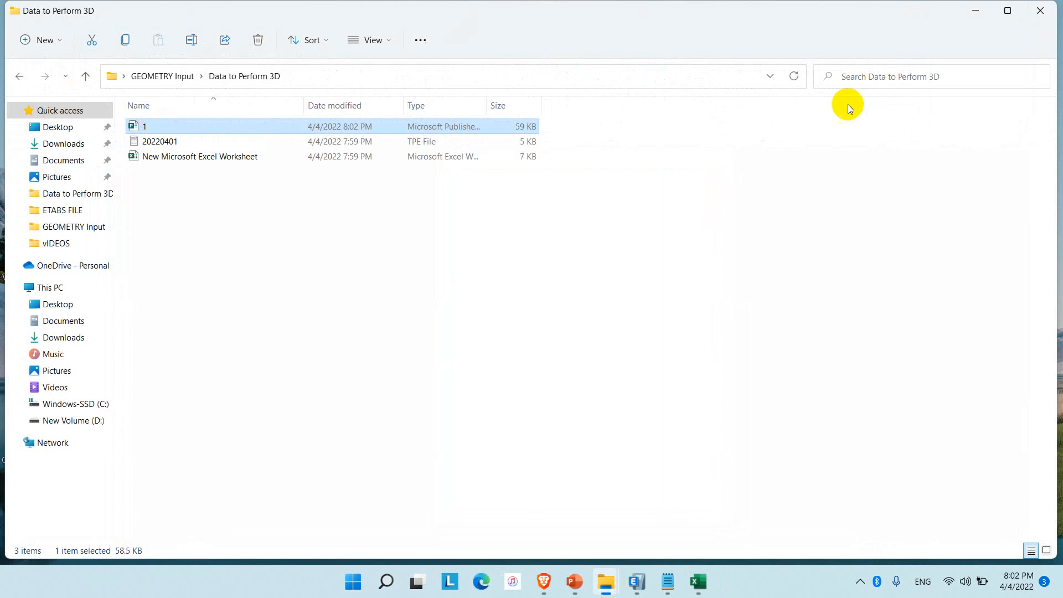
{"action": "key", "text": "Delete"}
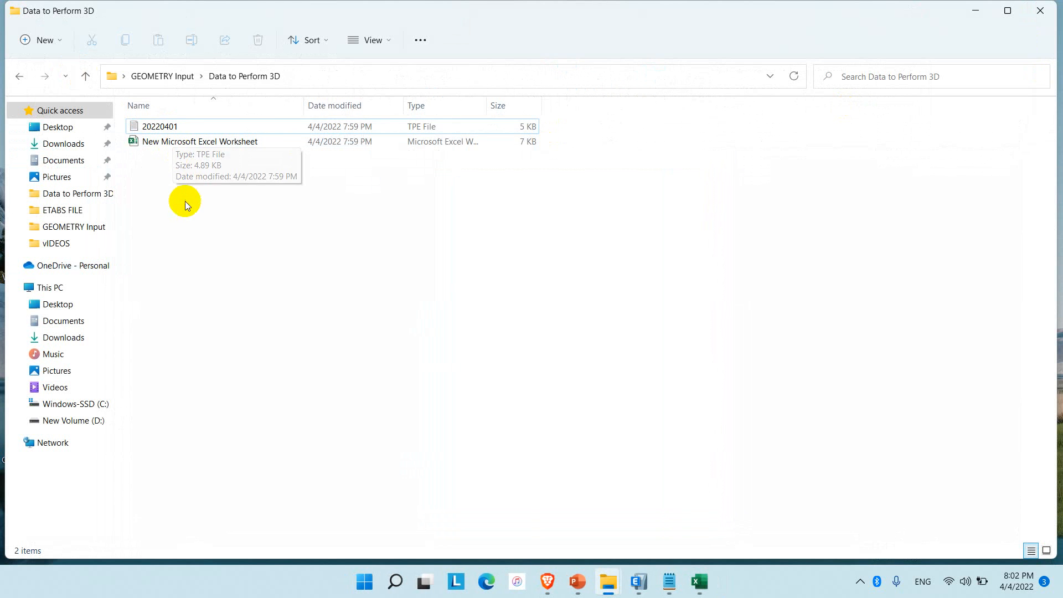
Create an Excel workbook named 1 in the Data to Perform 3D folder and paste the copied beam coordinates at A1.
{"action": "right_click", "coordinate": [185, 201]}
{"action": "mouse_move", "coordinate": [244, 312]}
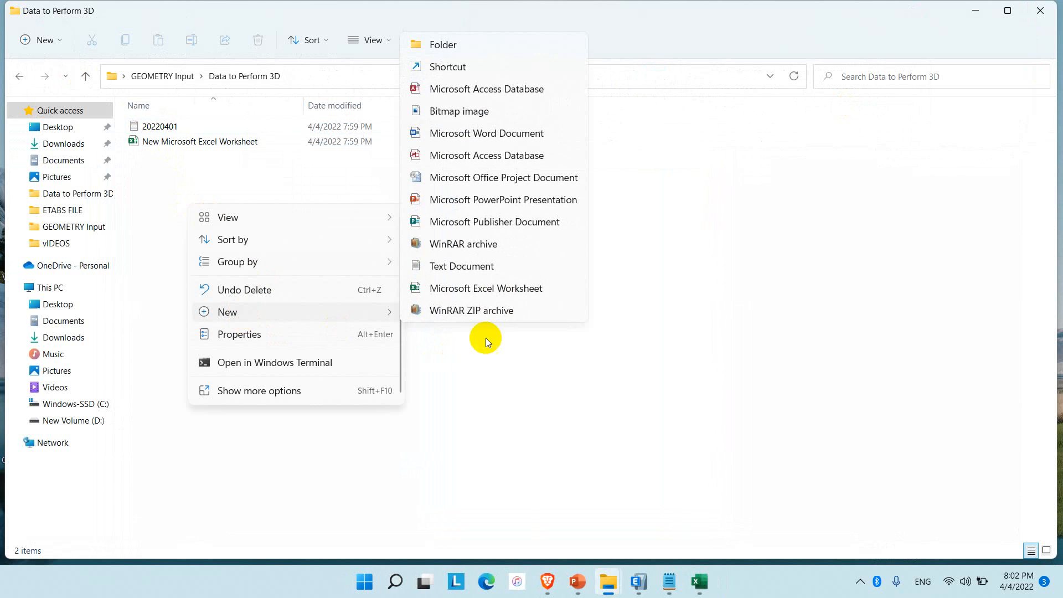
{"action": "left_click", "coordinate": [492, 289]}
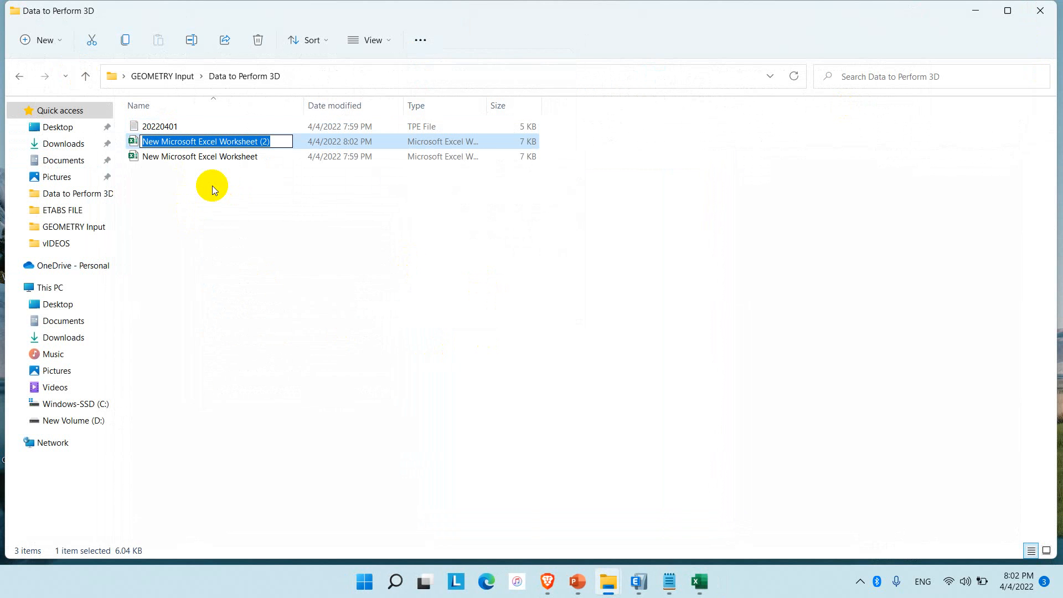
{"action": "type", "text": "1"}
{"action": "left_click", "coordinate": [221, 203]}
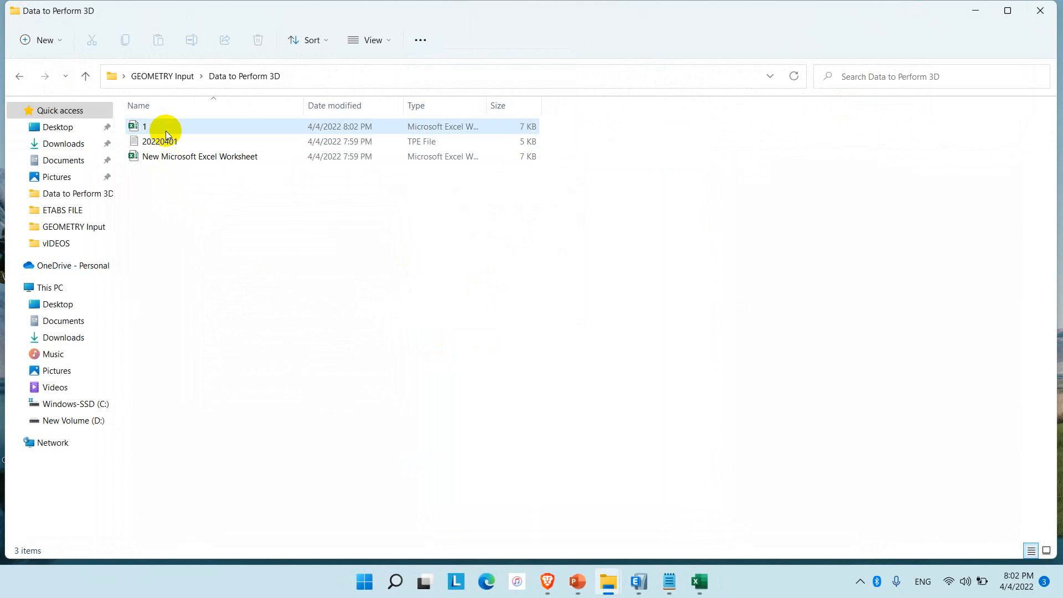
{"action": "left_click", "coordinate": [165, 126]}
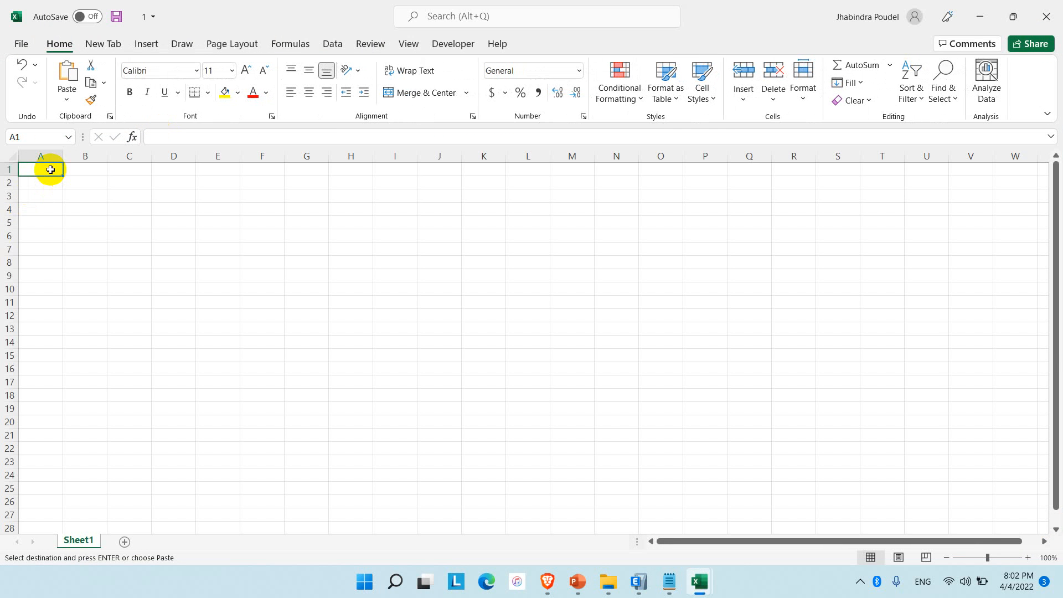
{"action": "key", "text": "ctrl+v"}
Save the beam coordinates workbook as BEAMS in CSV (Comma delimited) format in the same folder and close it.
{"action": "left_click", "coordinate": [20, 43]}
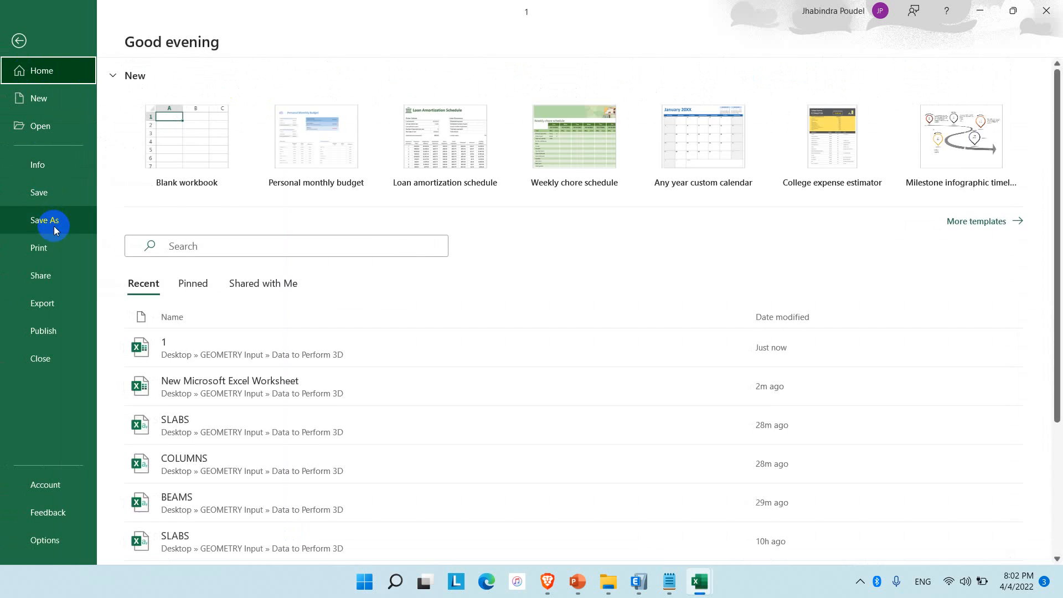
{"action": "left_click", "coordinate": [55, 226]}
{"action": "left_click", "coordinate": [443, 105]}
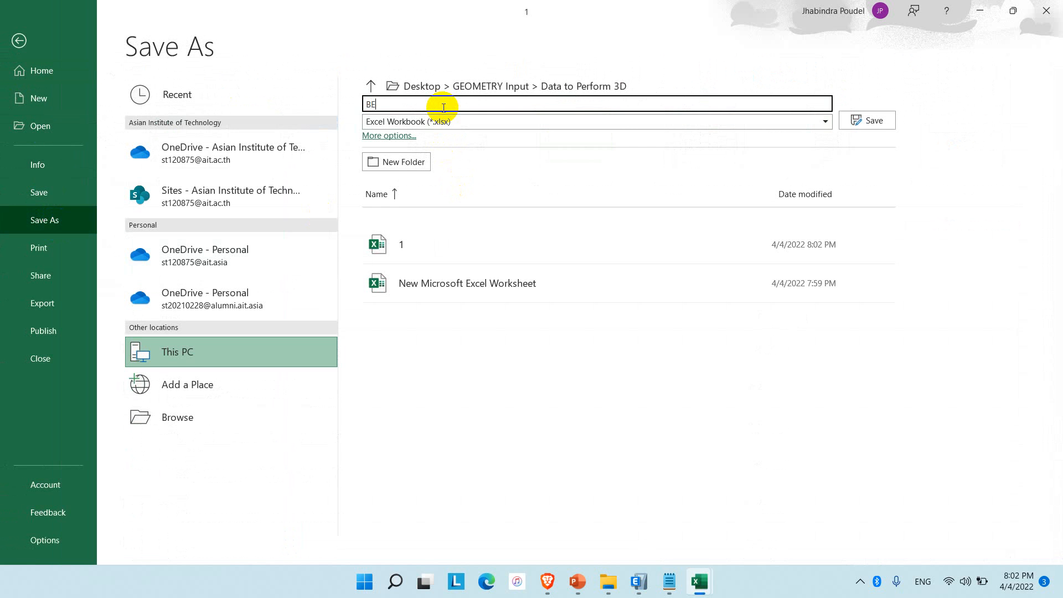
{"action": "left_click", "coordinate": [465, 119]}
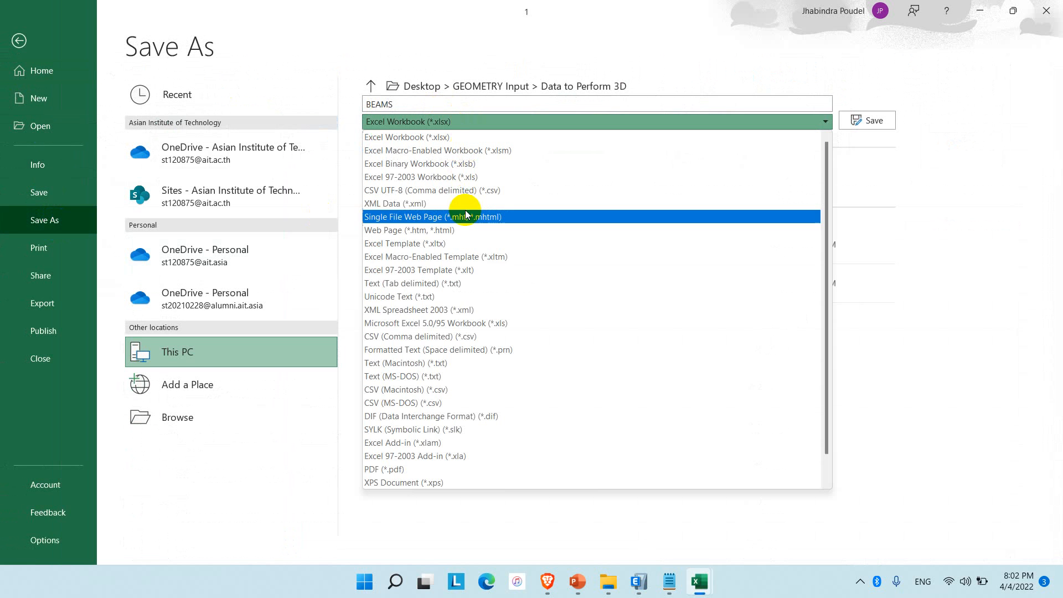
{"action": "left_click", "coordinate": [468, 335]}
{"action": "left_click", "coordinate": [877, 128]}
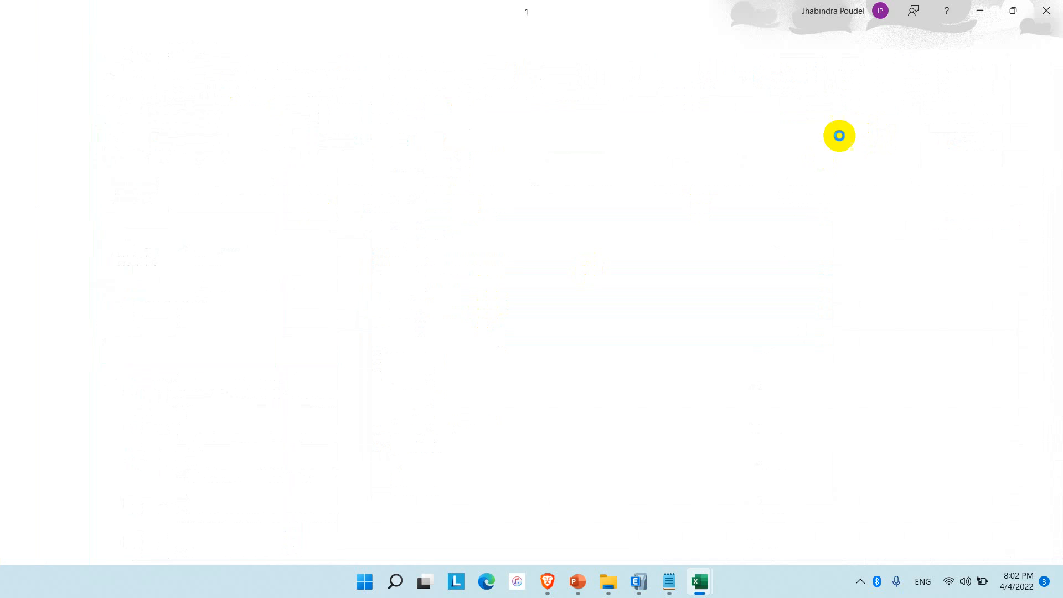
{"action": "left_click", "coordinate": [717, 249]}
{"action": "key", "text": "ctrl+a"}
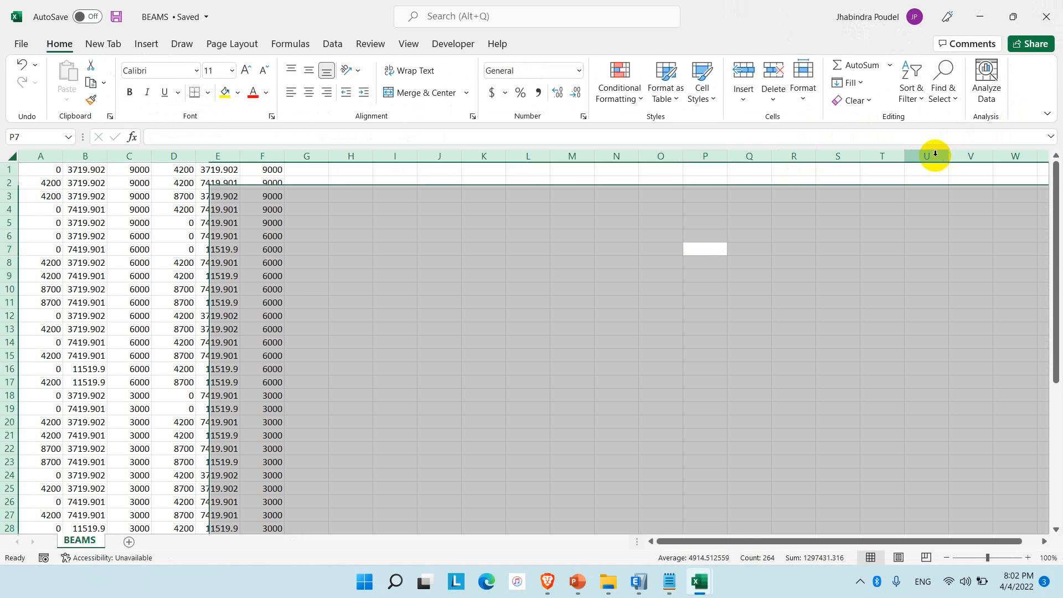
{"action": "left_click", "coordinate": [1045, 16]}
Change the column G filter to show only COLUMN rows, excluding BEAM.
{"action": "scroll", "coordinate": [310, 227], "scroll_direction": "up", "scroll_amount": 7}
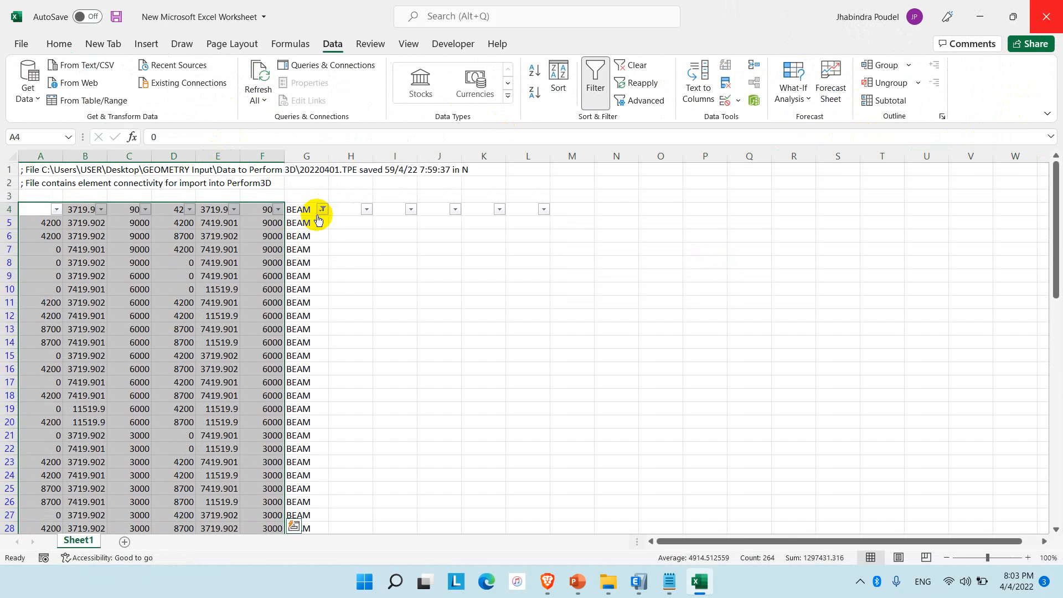
{"action": "left_click", "coordinate": [319, 198]}
{"action": "left_click", "coordinate": [321, 209]}
{"action": "left_click", "coordinate": [200, 396]}
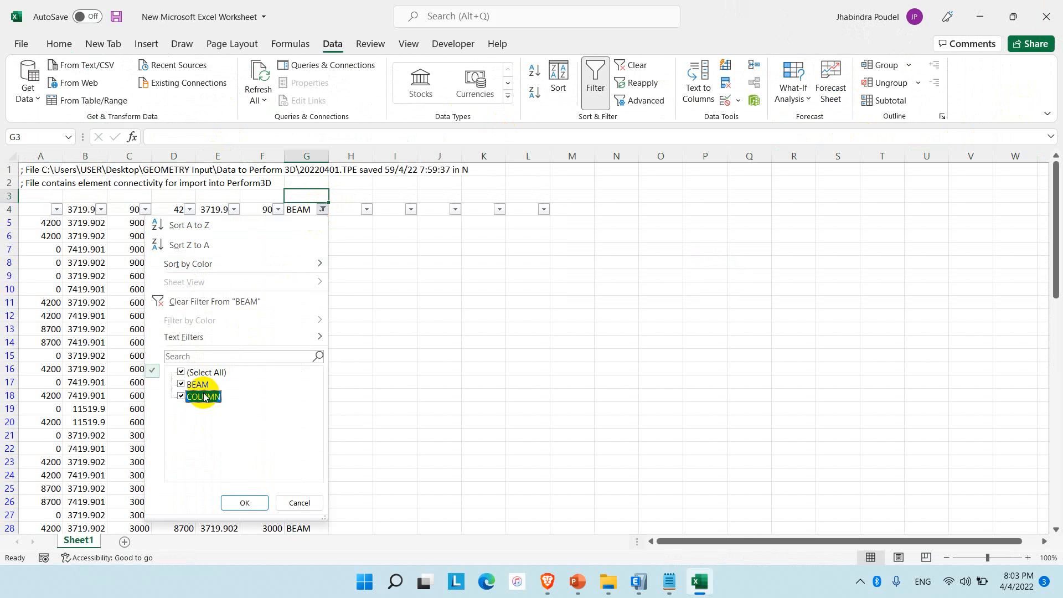
{"action": "left_click", "coordinate": [195, 384]}
{"action": "left_click", "coordinate": [244, 503]}
{"action": "left_click", "coordinate": [346, 370]}
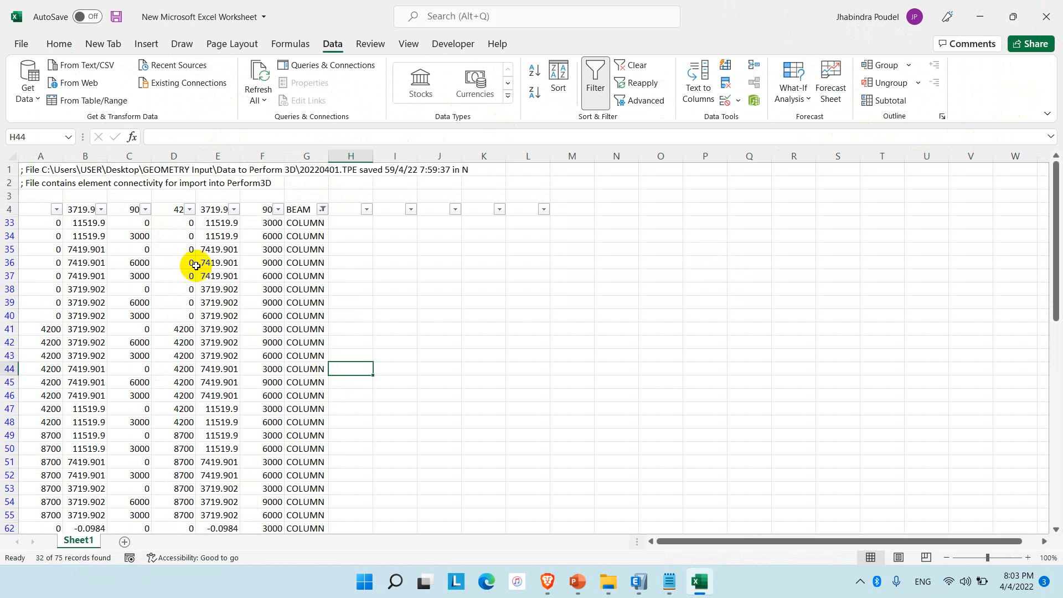
Copy the filtered column coordinates in A33:F70 without the labels and paste them at A1 of workbook 1.
{"action": "left_click_drag", "start_coordinate": [44, 217], "coordinate": [259, 500]}
{"action": "key", "text": "ctrl+c"}
{"action": "scroll", "coordinate": [252, 454], "scroll_direction": "up", "scroll_amount": 3}
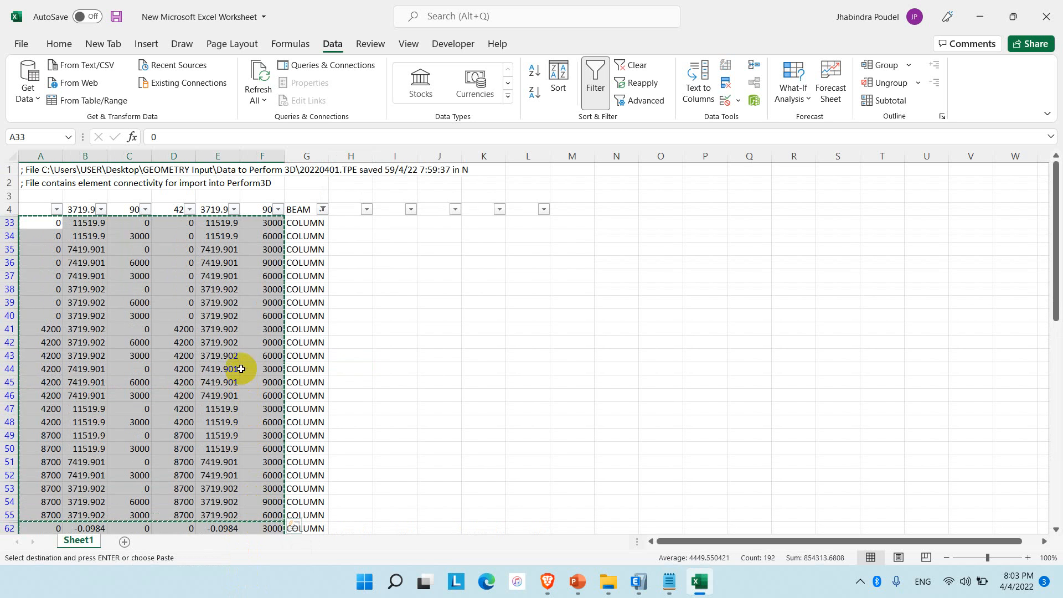
{"action": "left_click", "coordinate": [978, 16]}
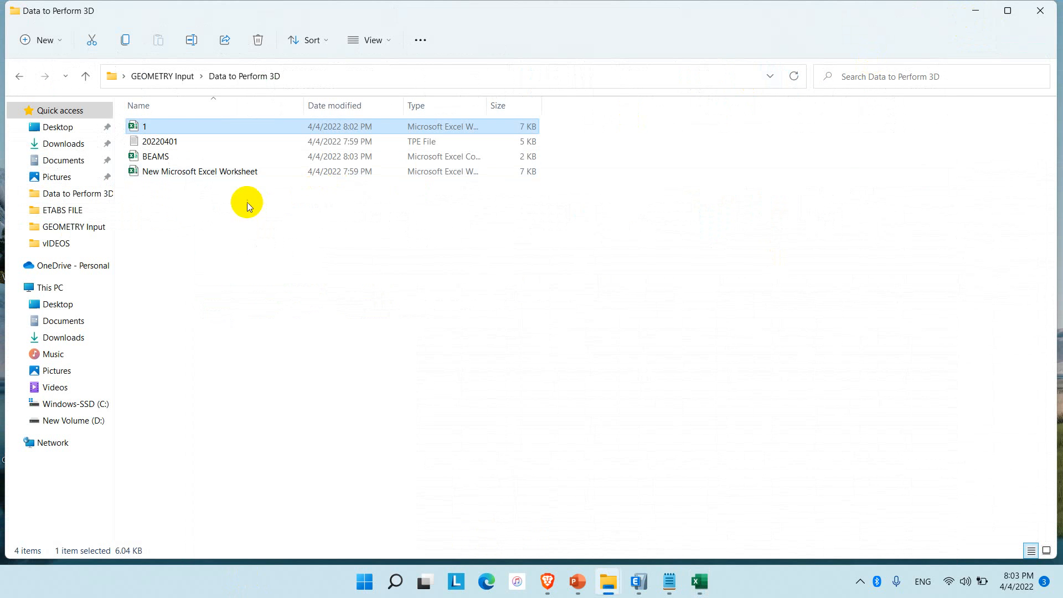
{"action": "double_click", "coordinate": [170, 126]}
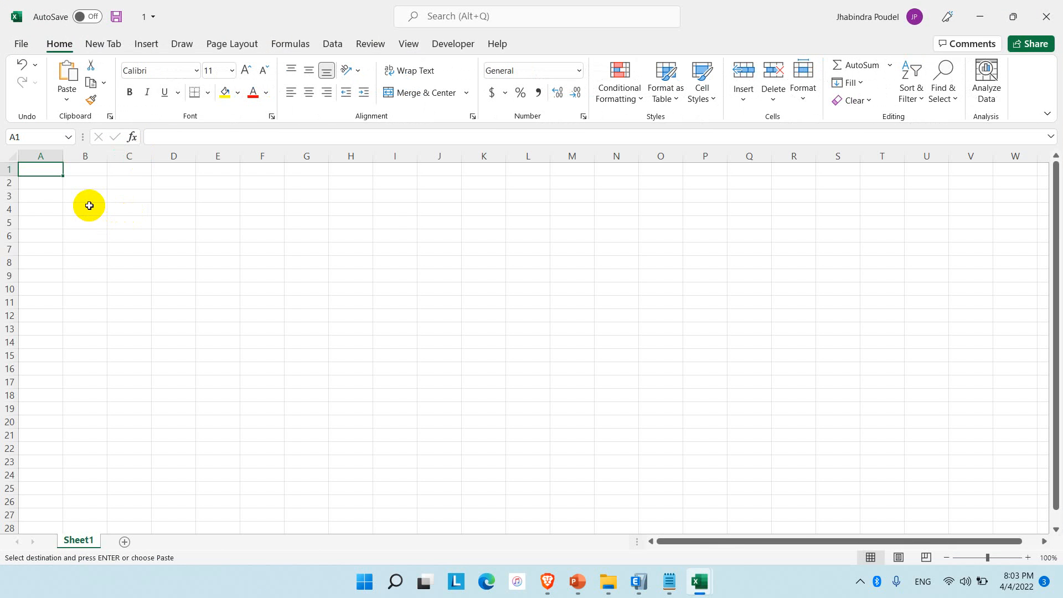
{"action": "key", "text": "ctrl+v"}
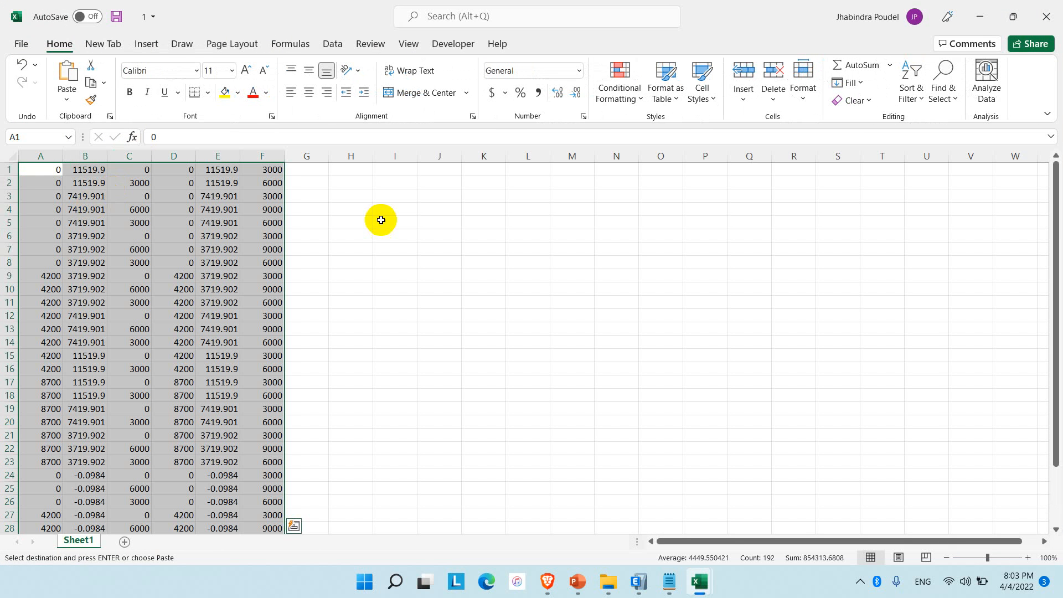
Save the column coordinates workbook as COLUMNS in CSV (Comma delimited) format in the same folder and close it.
{"action": "left_click", "coordinate": [27, 43]}
{"action": "left_click", "coordinate": [25, 215]}
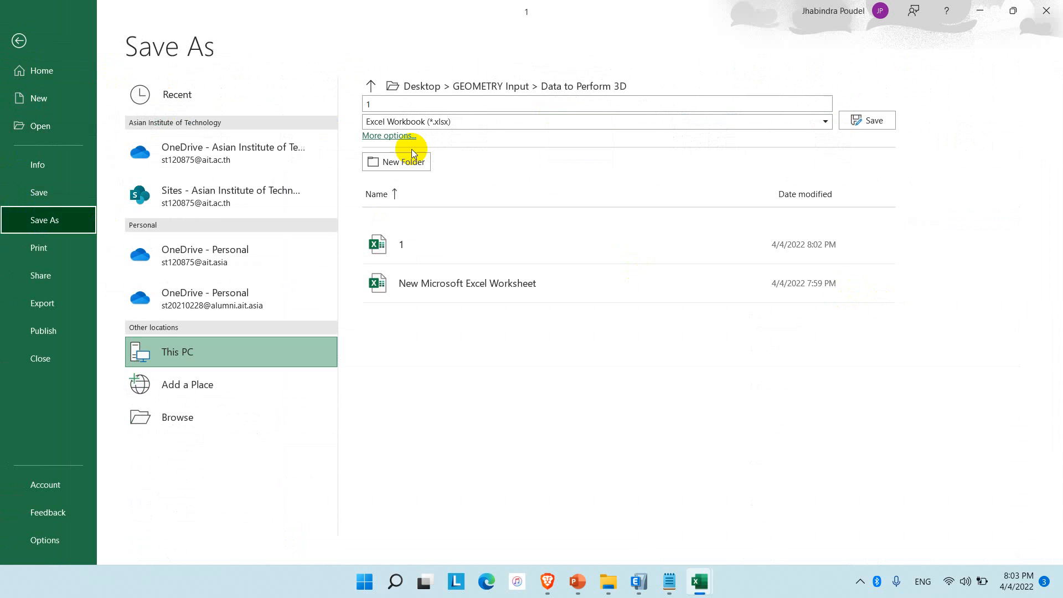
{"action": "left_click", "coordinate": [462, 103]}
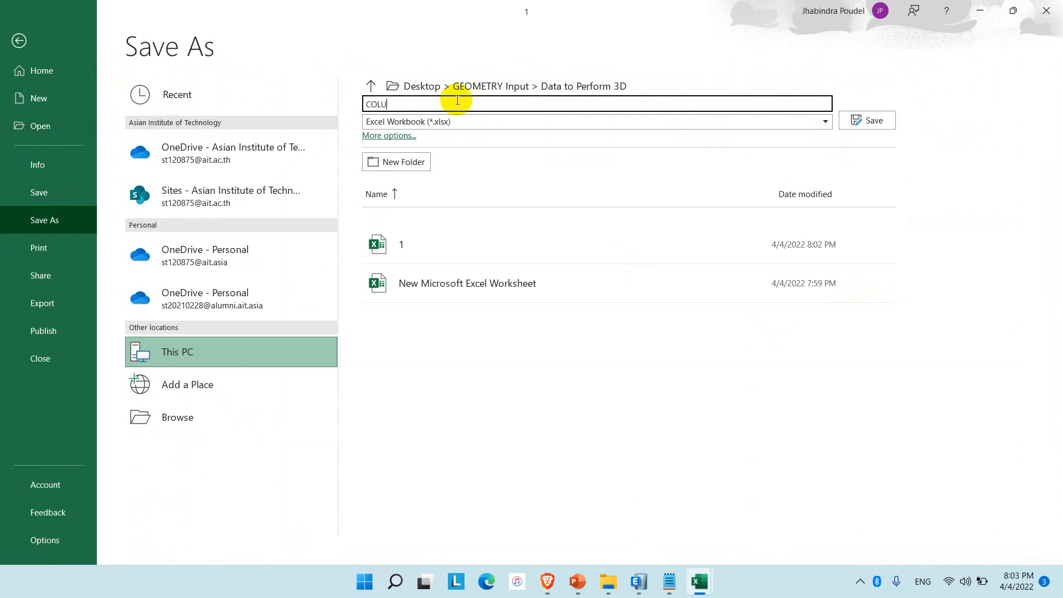
{"action": "left_click", "coordinate": [476, 122]}
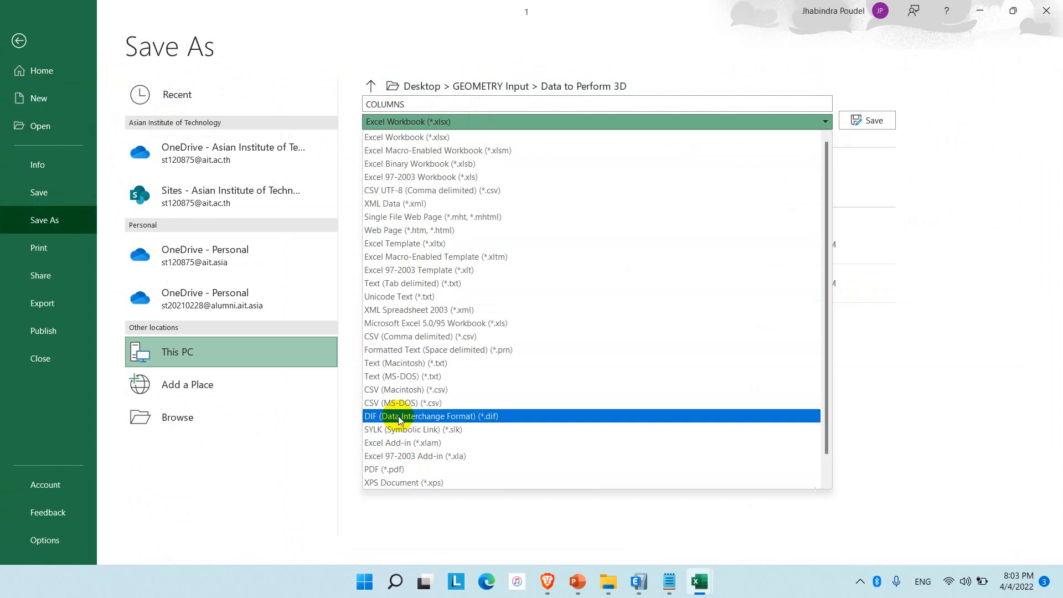
{"action": "left_click", "coordinate": [456, 338]}
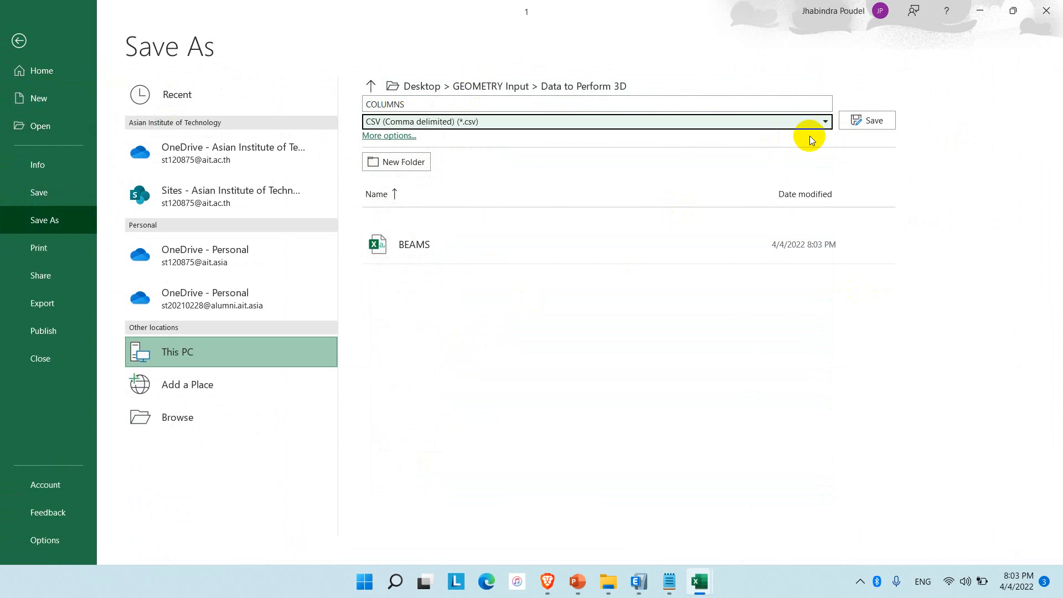
{"action": "left_click", "coordinate": [866, 120]}
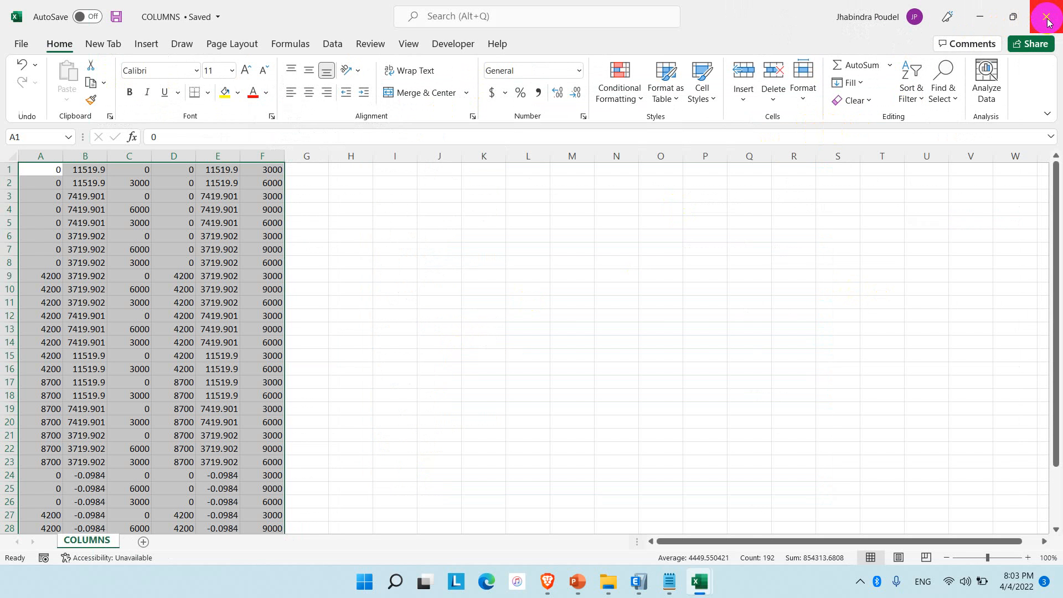
{"action": "left_click", "coordinate": [1046, 17]}
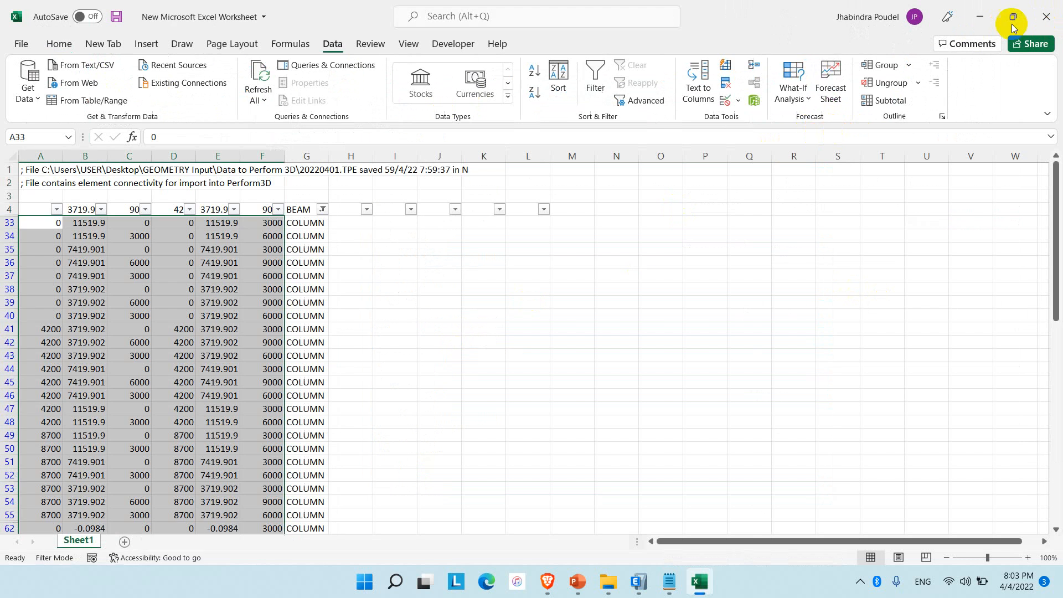
Copy the slab coordinates in A81:L95 of the source sheet and paste them at A1 of workbook 1.
{"action": "scroll", "coordinate": [190, 373], "scroll_direction": "down", "scroll_amount": 10}
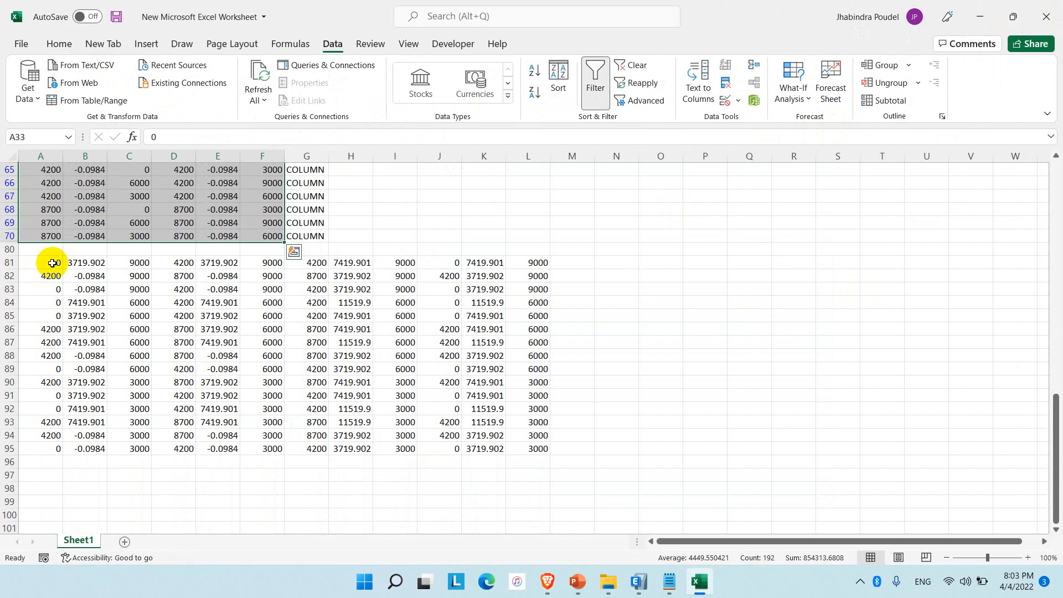
{"action": "left_click_drag", "start_coordinate": [21, 263], "coordinate": [537, 443]}
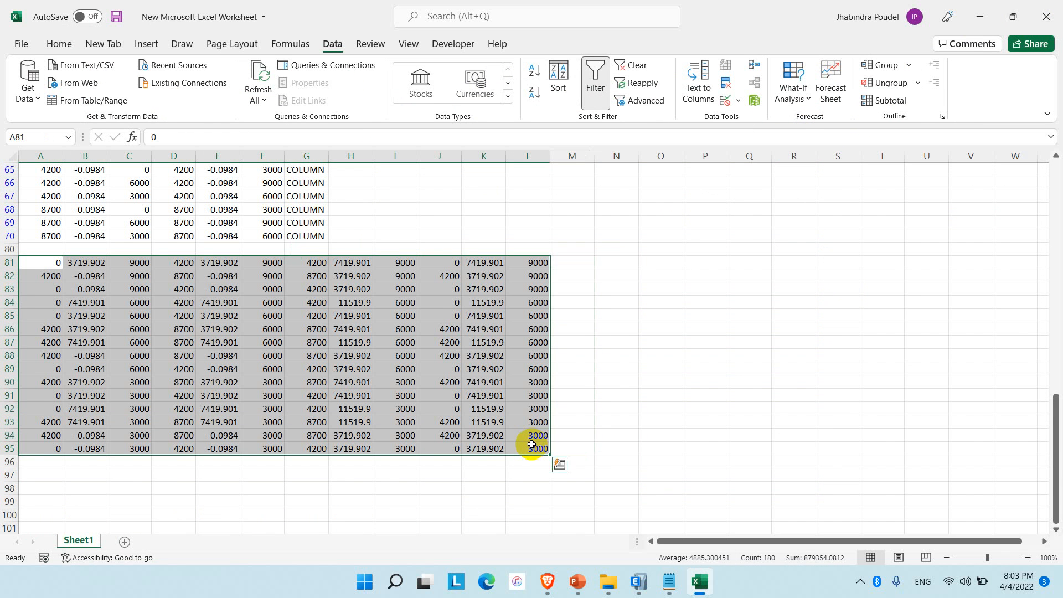
{"action": "key", "text": "ctrl+c"}
{"action": "left_click", "coordinate": [983, 16]}
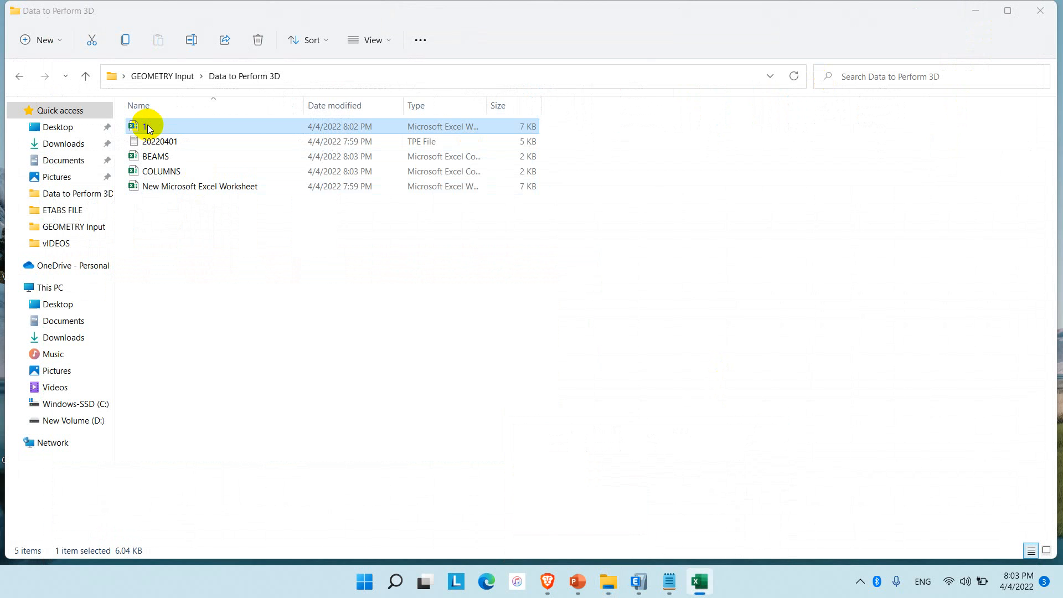
{"action": "double_click", "coordinate": [148, 128]}
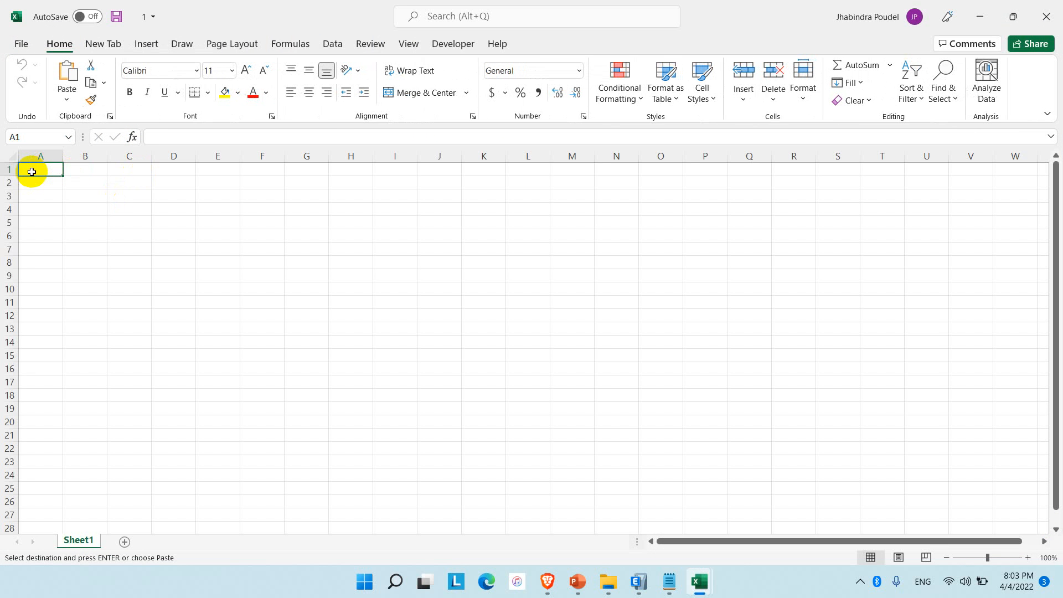
{"action": "key", "text": "ctrl+v"}
Save the slab coordinates workbook as SLABS in CSV (Comma delimited) format in the same folder.
{"action": "left_click", "coordinate": [21, 43]}
{"action": "left_click", "coordinate": [47, 221]}
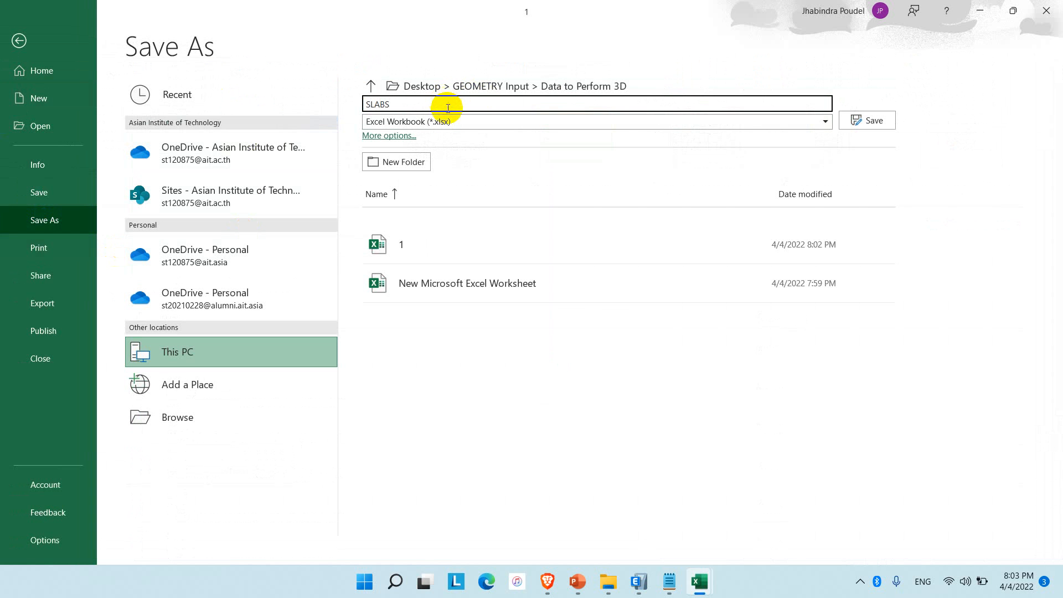
{"action": "left_click", "coordinate": [450, 122]}
{"action": "left_click", "coordinate": [462, 327]}
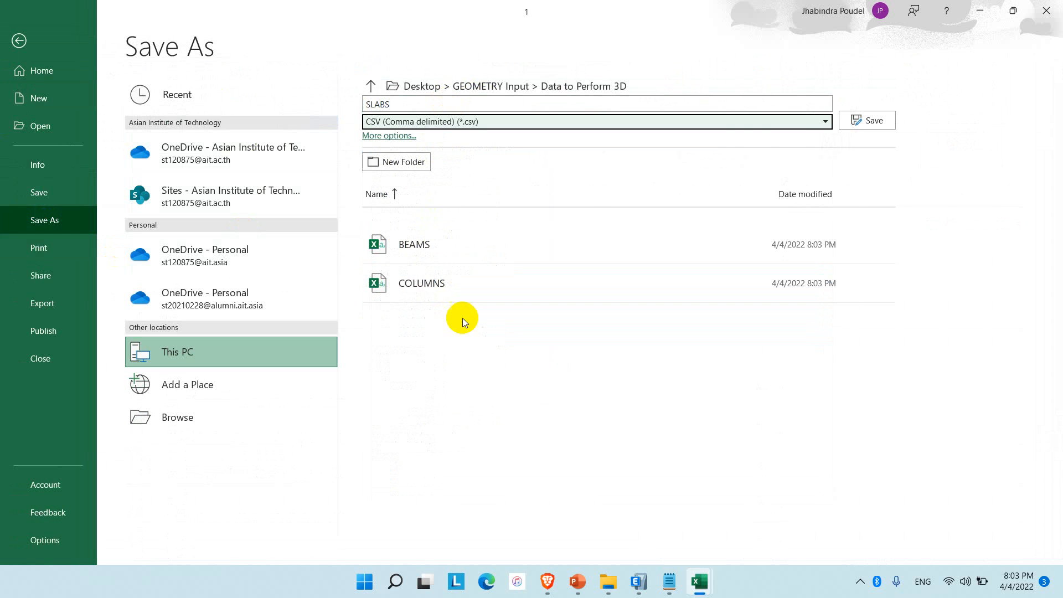
{"action": "left_click", "coordinate": [867, 120]}
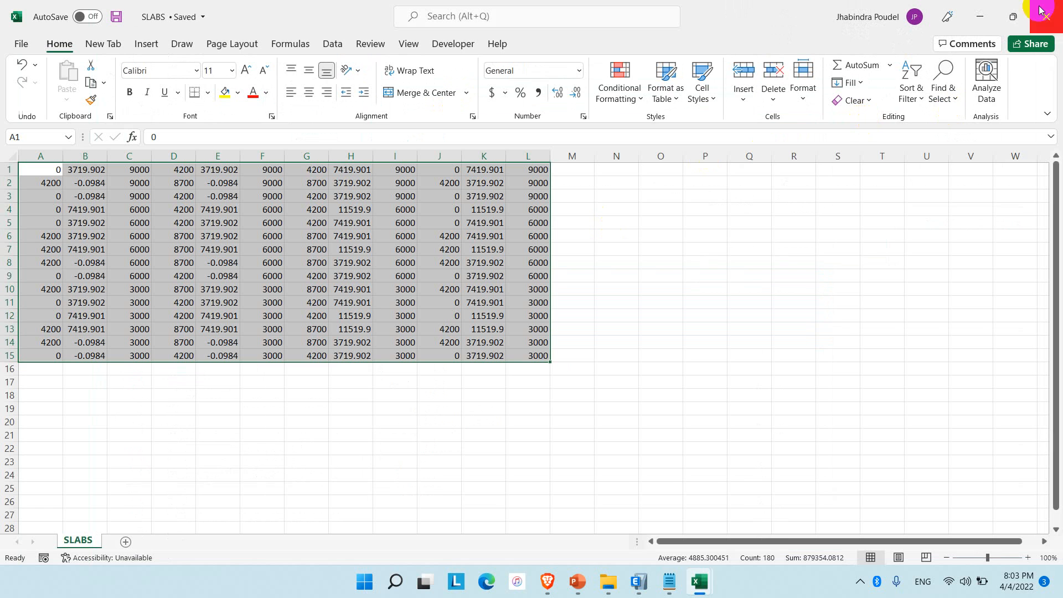
Close the SLABS file and the New Microsoft Excel Worksheet workbook, saving the changes to the latter.
{"action": "left_click", "coordinate": [1043, 16]}
{"action": "left_click", "coordinate": [1043, 18]}
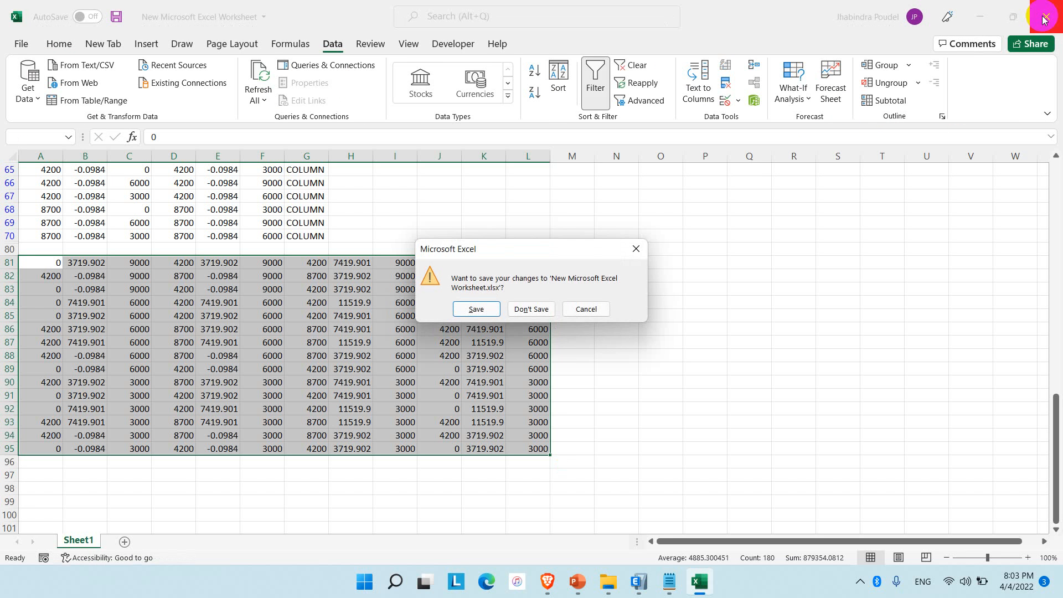
{"action": "left_click", "coordinate": [486, 309]}
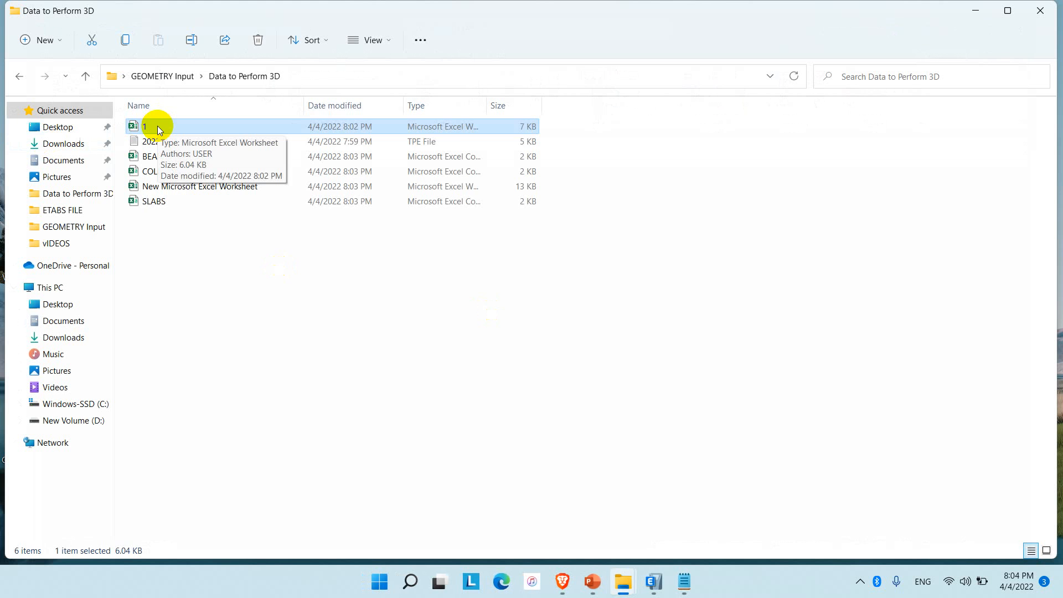
Delete 1, 20220401 and New Microsoft Excel Worksheet from the Data to Perform 3D folder, and close the File Explorer and Notepad windows.
{"action": "key", "text": "Delete"}
{"action": "key", "text": "Delete"}
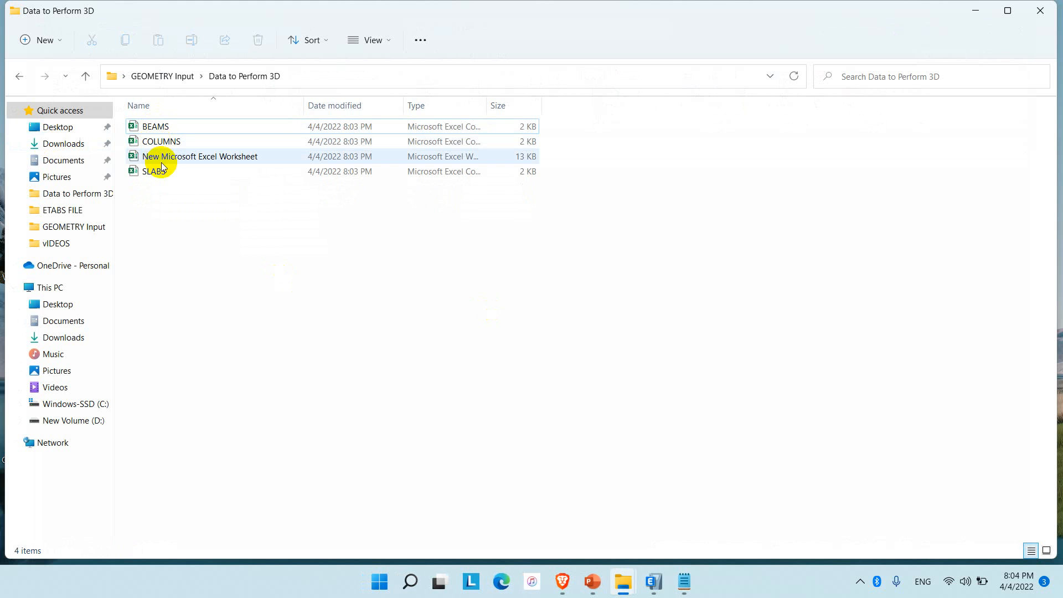
{"action": "left_click", "coordinate": [158, 158]}
{"action": "key", "text": "Delete"}
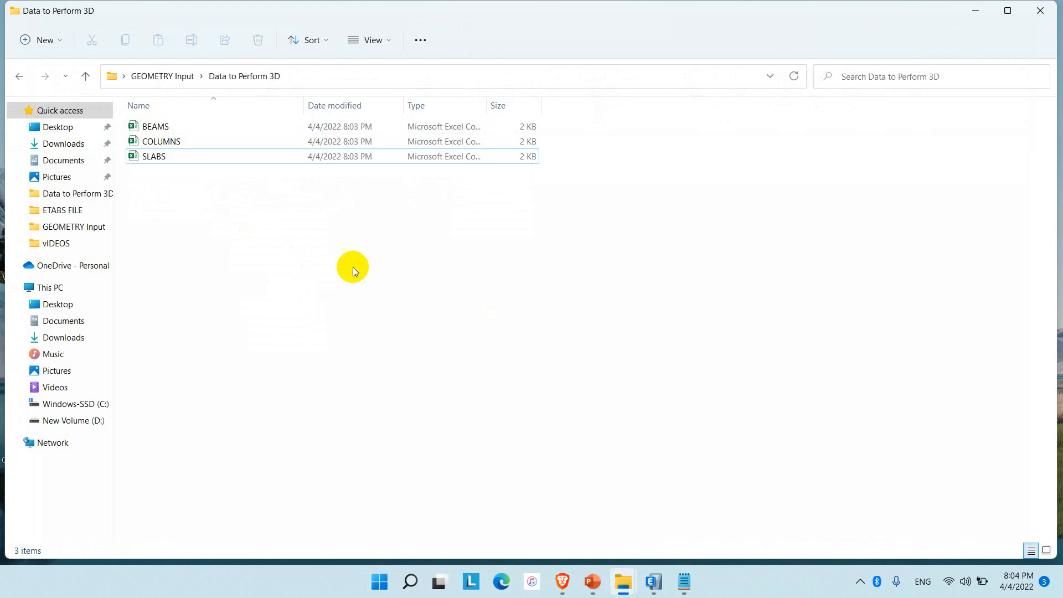
{"action": "left_click", "coordinate": [1040, 11]}
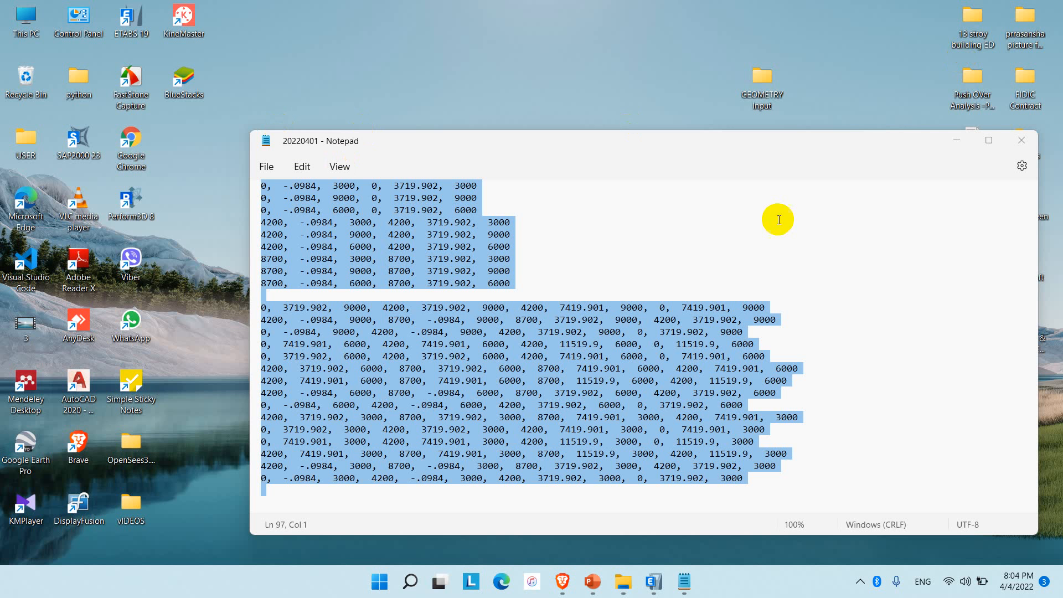
{"action": "left_click", "coordinate": [1021, 140]}
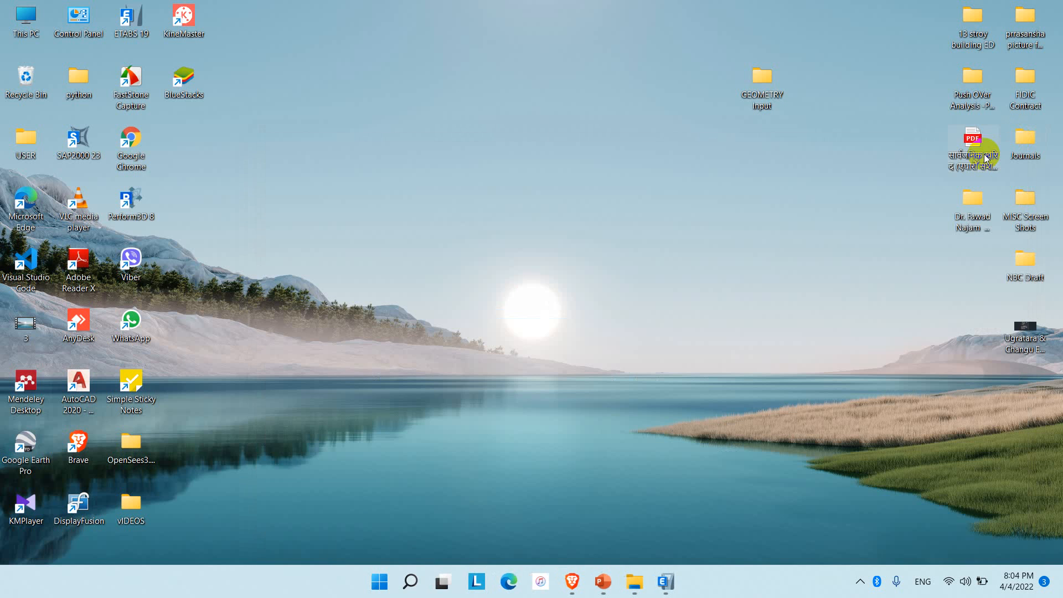
Open Perform3D and start a new structure named STRUCTURE with N as force unit and mm as length unit.
{"action": "double_click", "coordinate": [131, 201]}
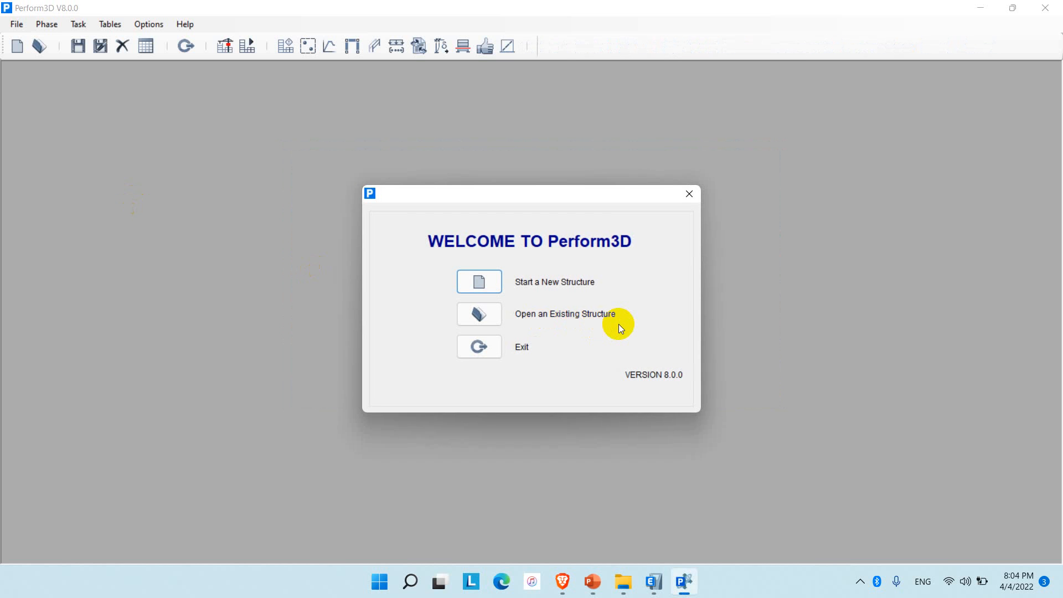
{"action": "left_click", "coordinate": [486, 286]}
{"action": "type", "text": "STR"}
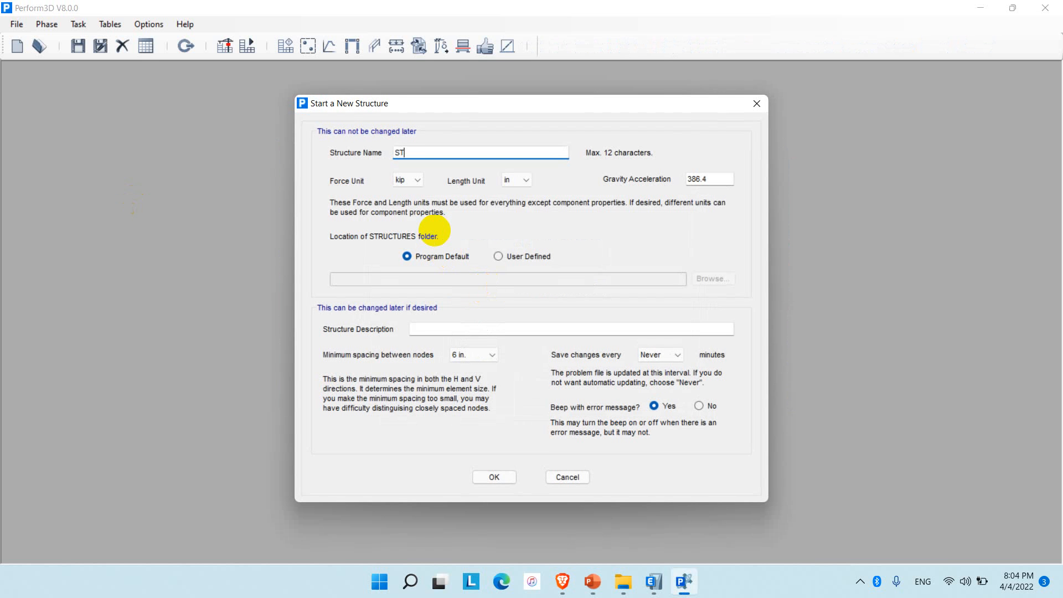
{"action": "key", "text": "BackSpace"}
{"action": "type", "text": "RUCTURE"}
{"action": "left_click", "coordinate": [417, 181]}
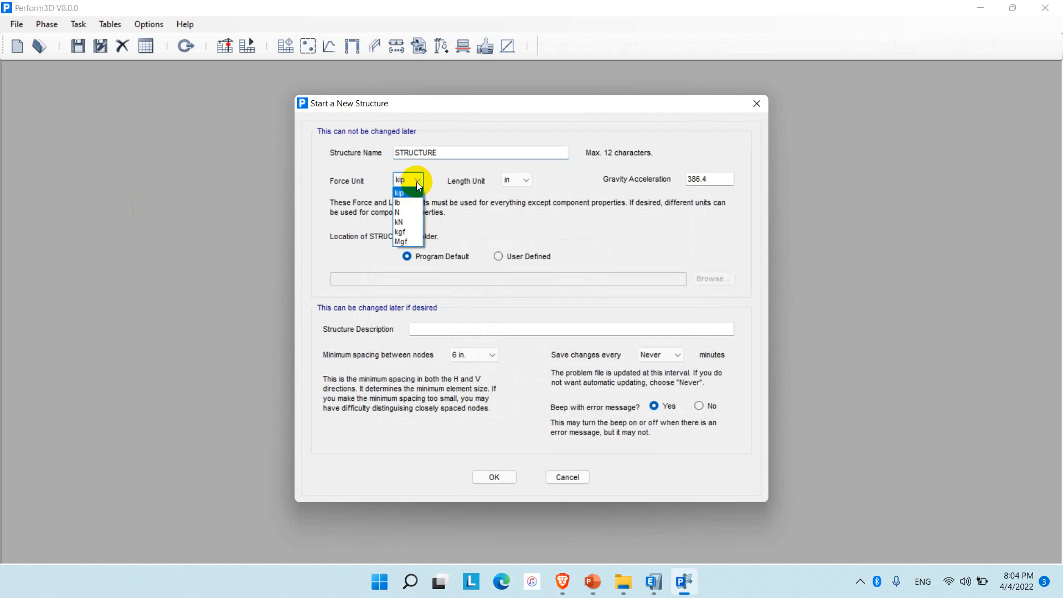
{"action": "left_click", "coordinate": [400, 212]}
{"action": "left_click", "coordinate": [521, 181]}
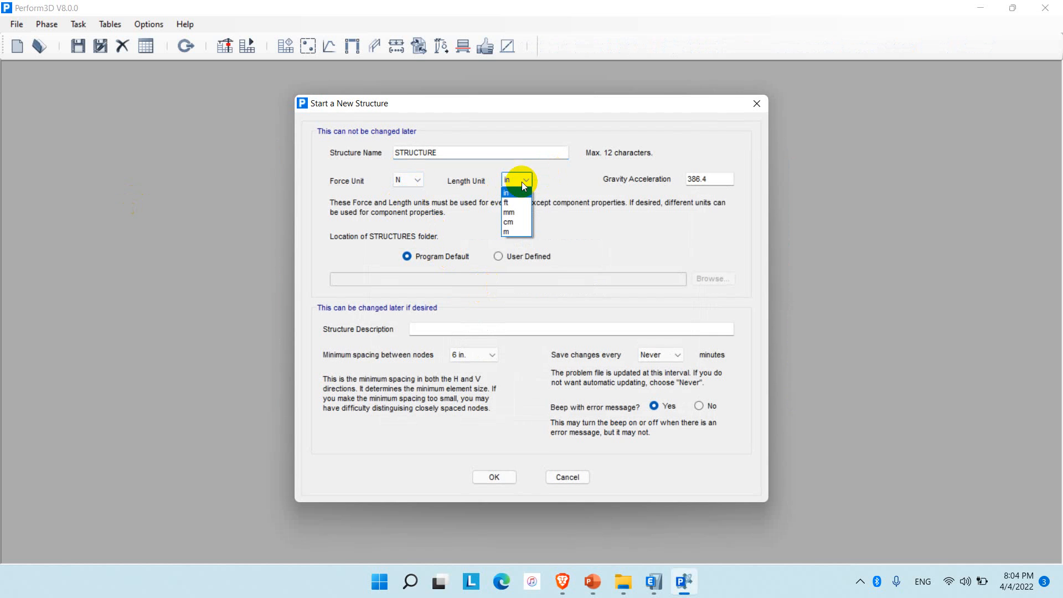
{"action": "left_click", "coordinate": [513, 214]}
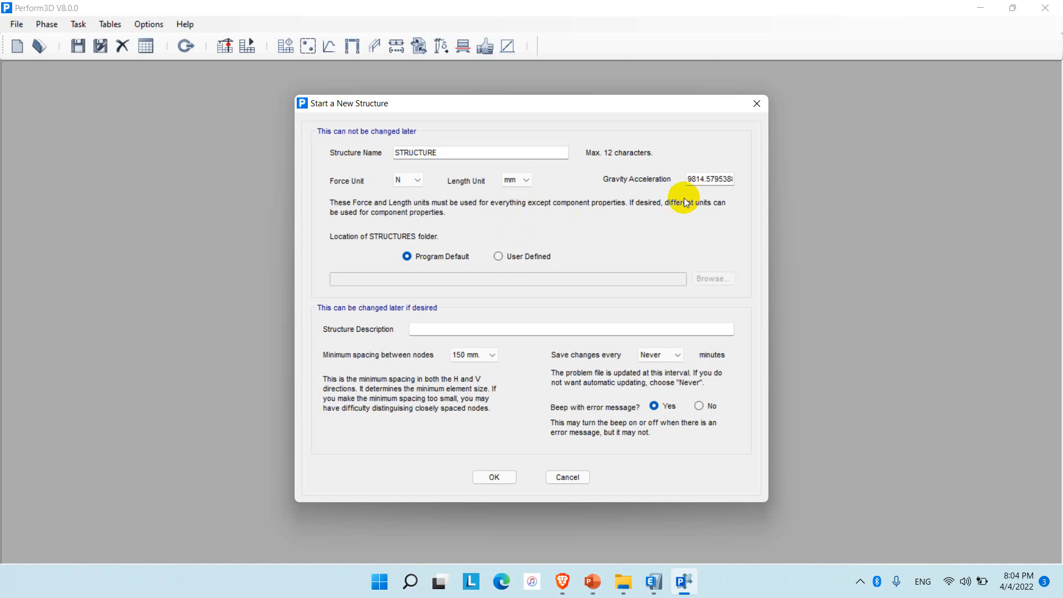
Set a user-defined location for the structures folder, using perform structure inside GEOMETRY Input on the desktop.
{"action": "left_click", "coordinate": [500, 256]}
{"action": "left_click", "coordinate": [709, 282]}
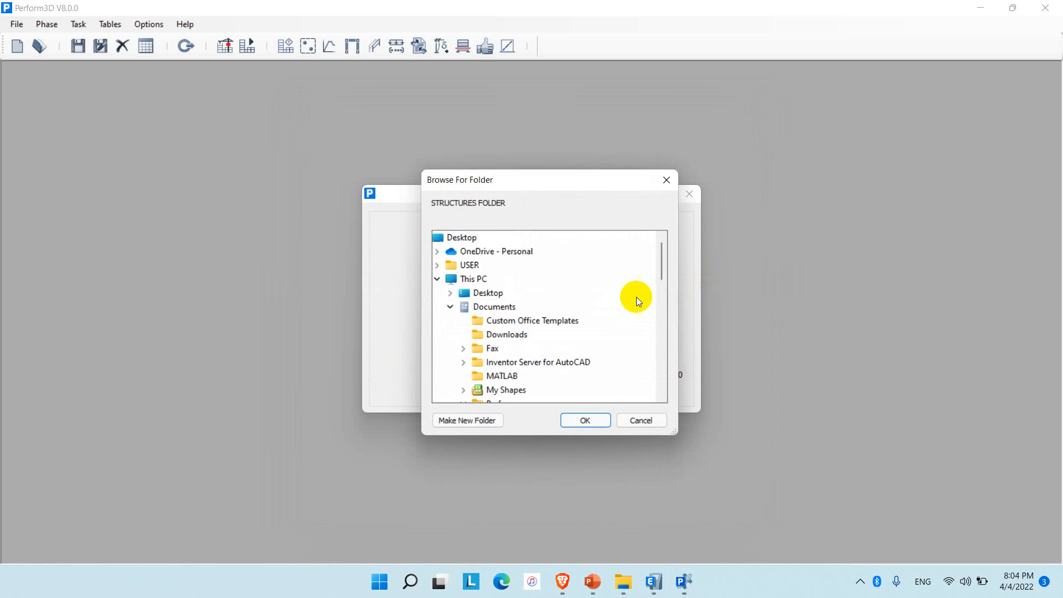
{"action": "left_click", "coordinate": [487, 291]}
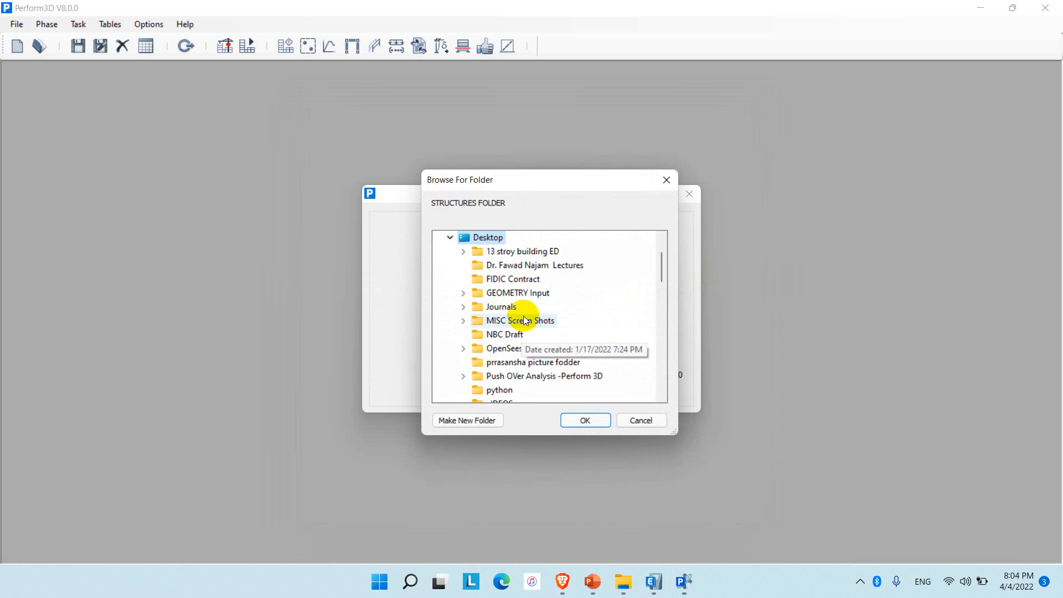
{"action": "double_click", "coordinate": [523, 292]}
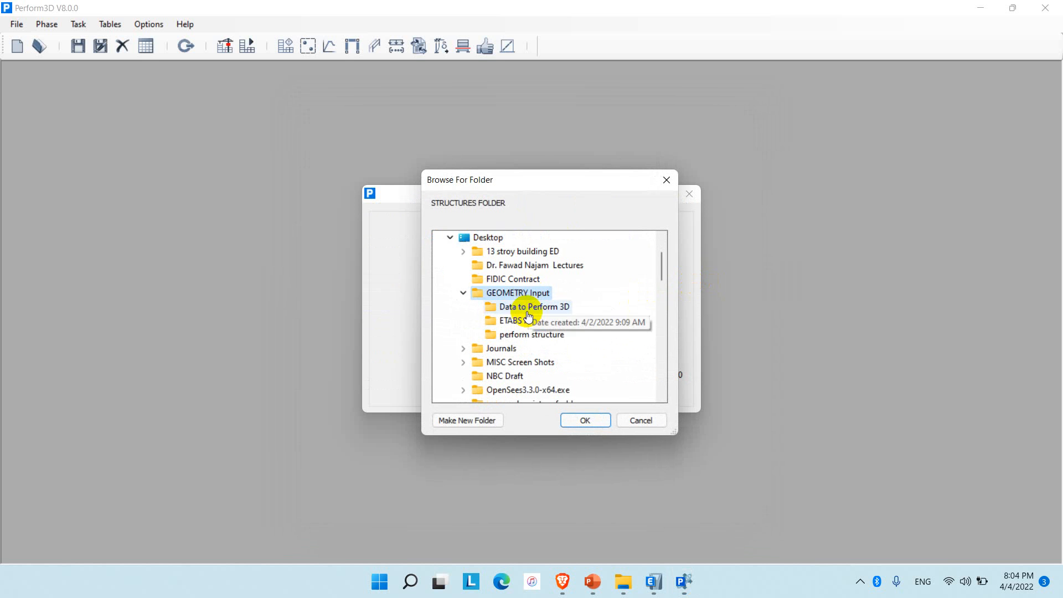
{"action": "left_click", "coordinate": [530, 334]}
{"action": "left_click", "coordinate": [585, 422]}
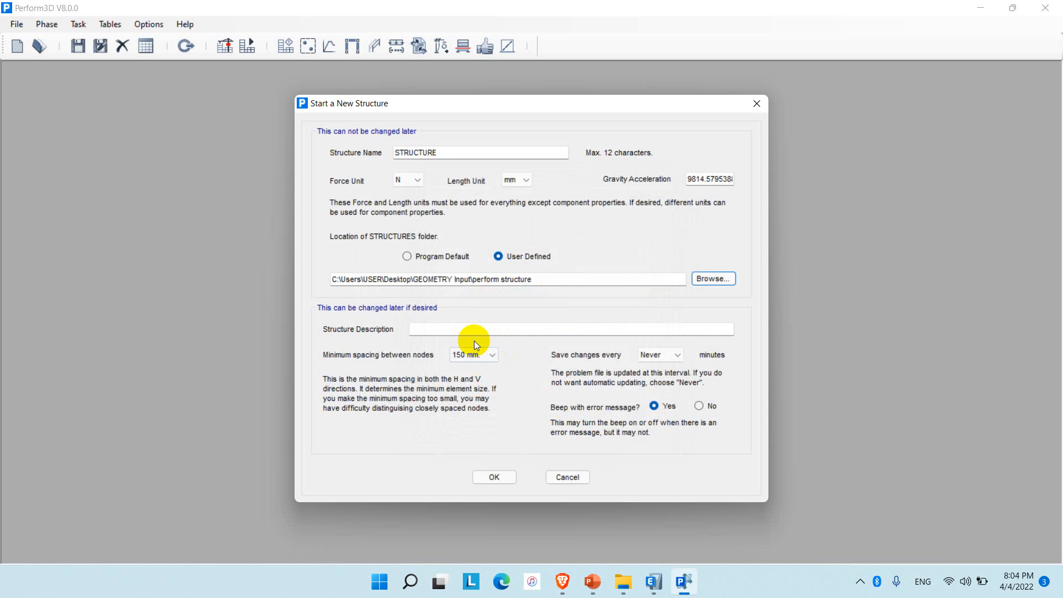
Describe the structure as IMPORTING STRUCTURES FROM ETABS, set 50 mm minimum node spacing and saving every 10 minutes, and create it.
{"action": "left_click", "coordinate": [454, 327]}
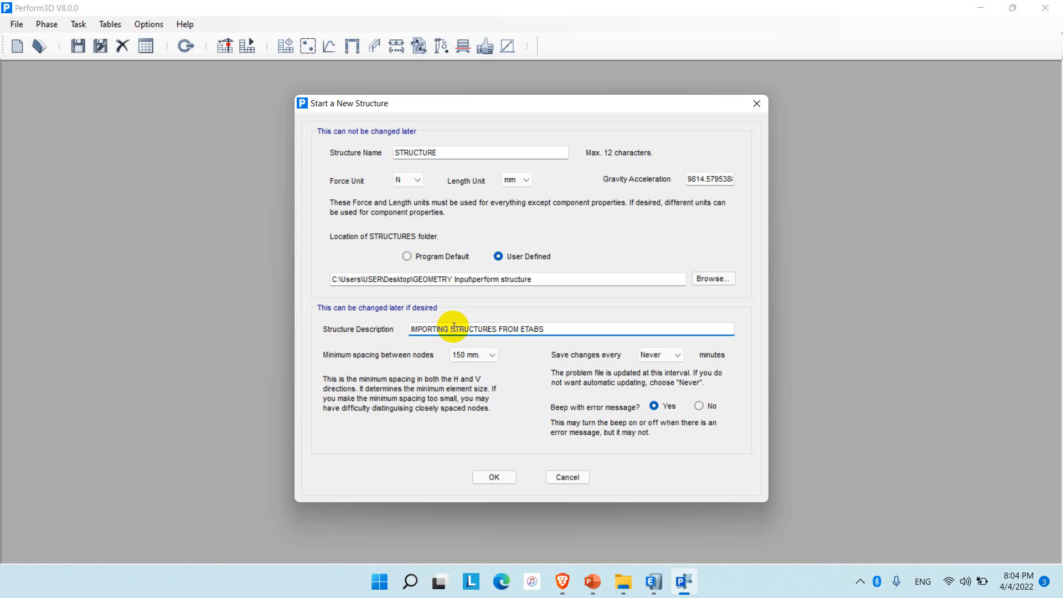
{"action": "left_click", "coordinate": [476, 355]}
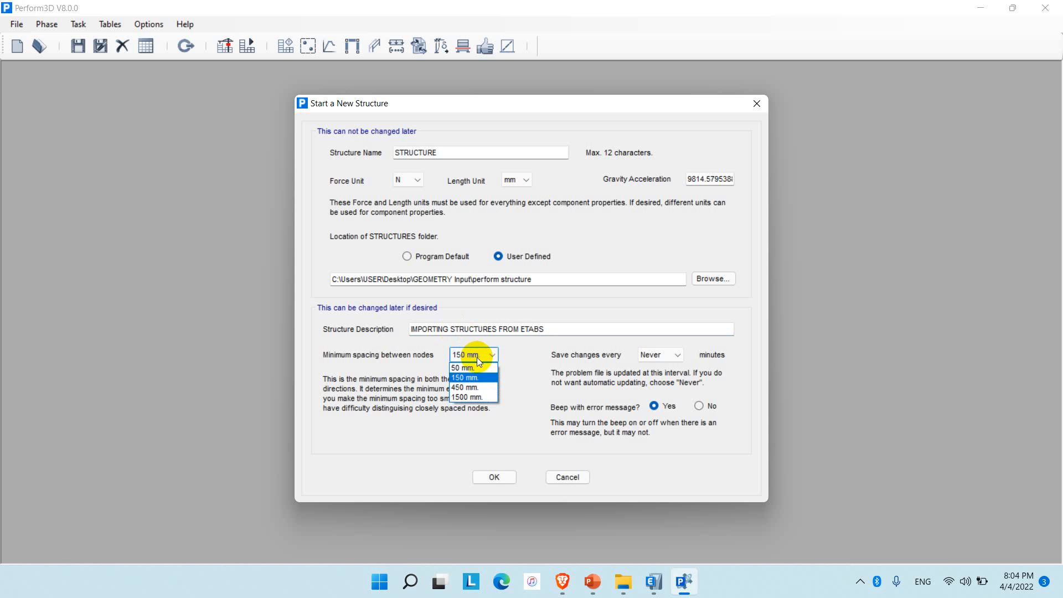
{"action": "left_click", "coordinate": [475, 367]}
{"action": "left_click", "coordinate": [662, 355]}
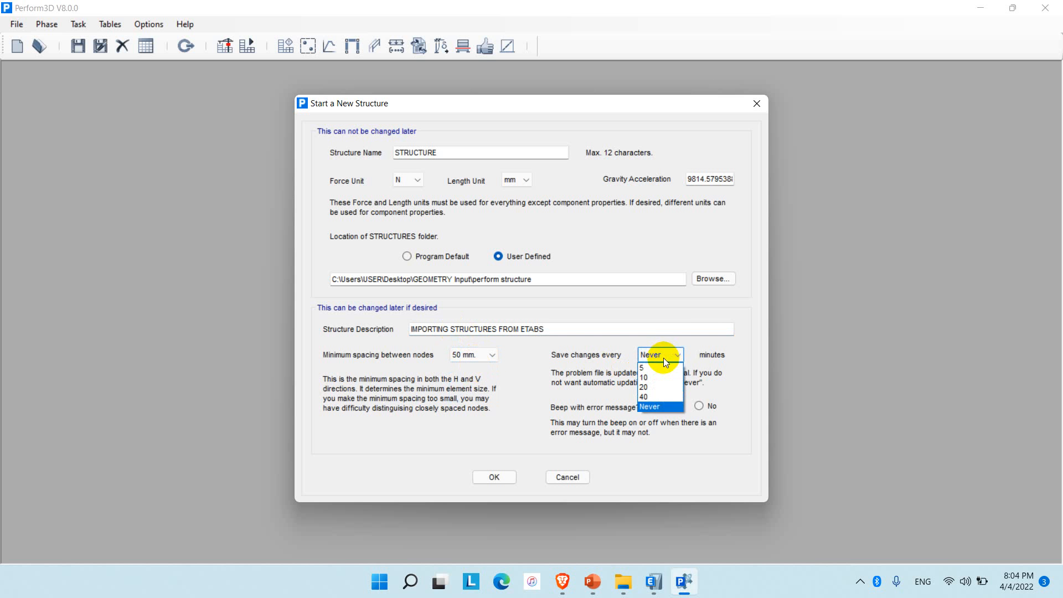
{"action": "left_click", "coordinate": [641, 378]}
{"action": "left_click", "coordinate": [494, 476]}
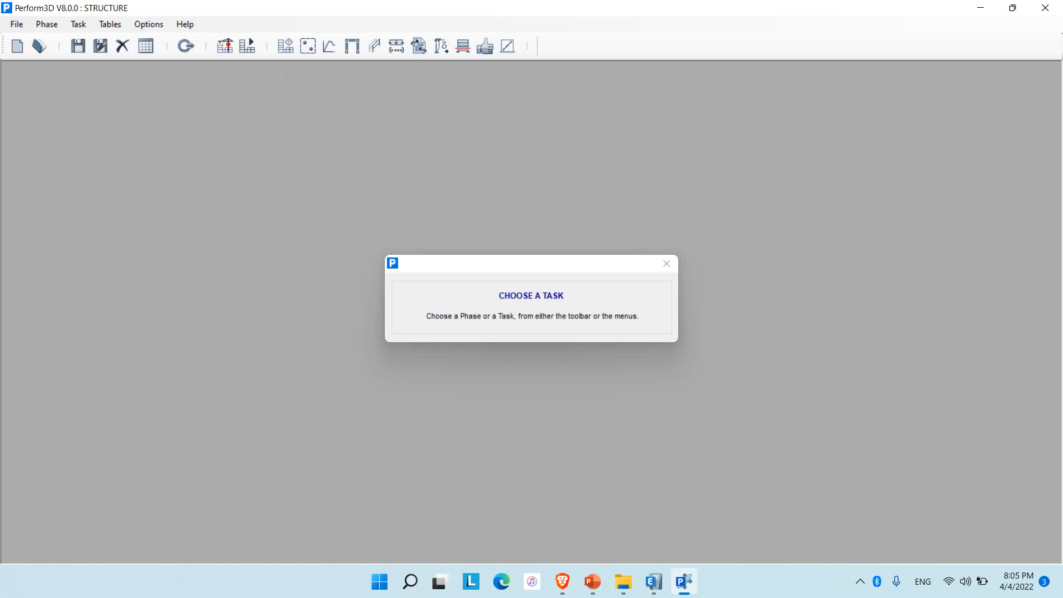
{"action": "left_click", "coordinate": [548, 424]}
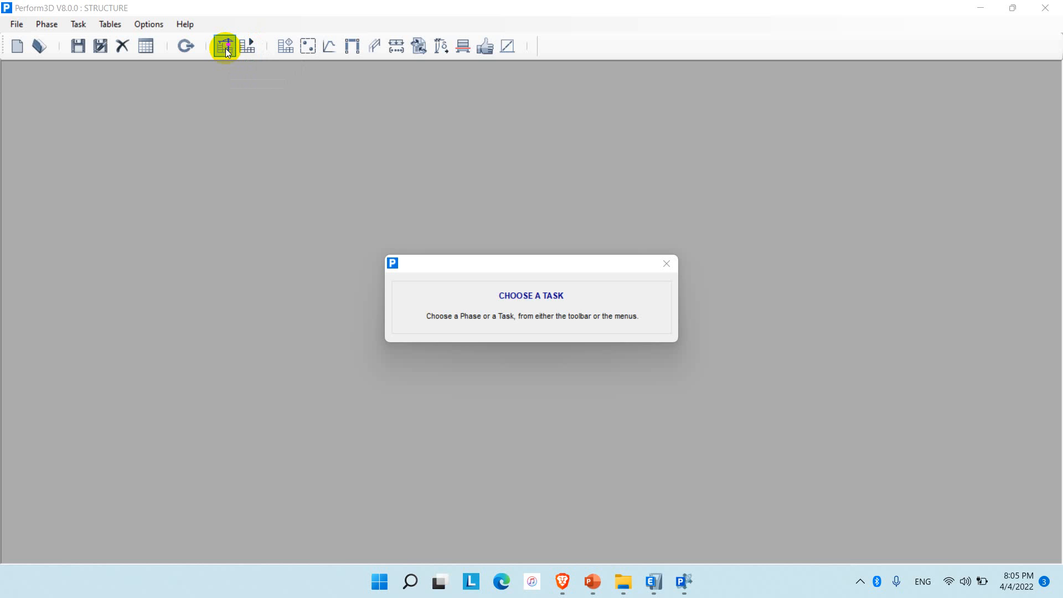
Create an element group named BEAMS of type Beam with geometric nonlinearity set to None.
{"action": "left_click", "coordinate": [360, 49]}
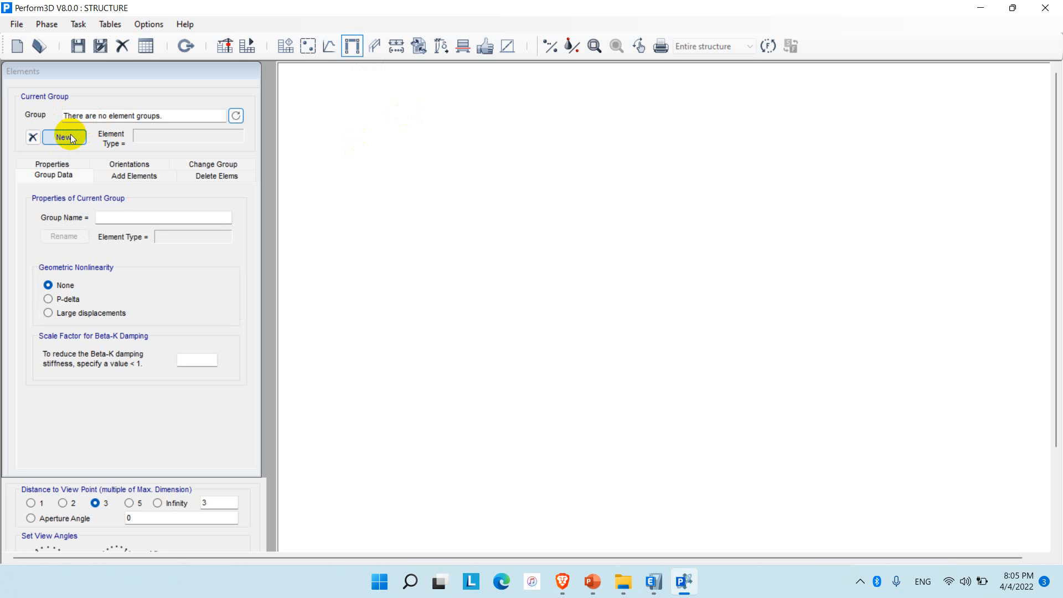
{"action": "left_click", "coordinate": [69, 141]}
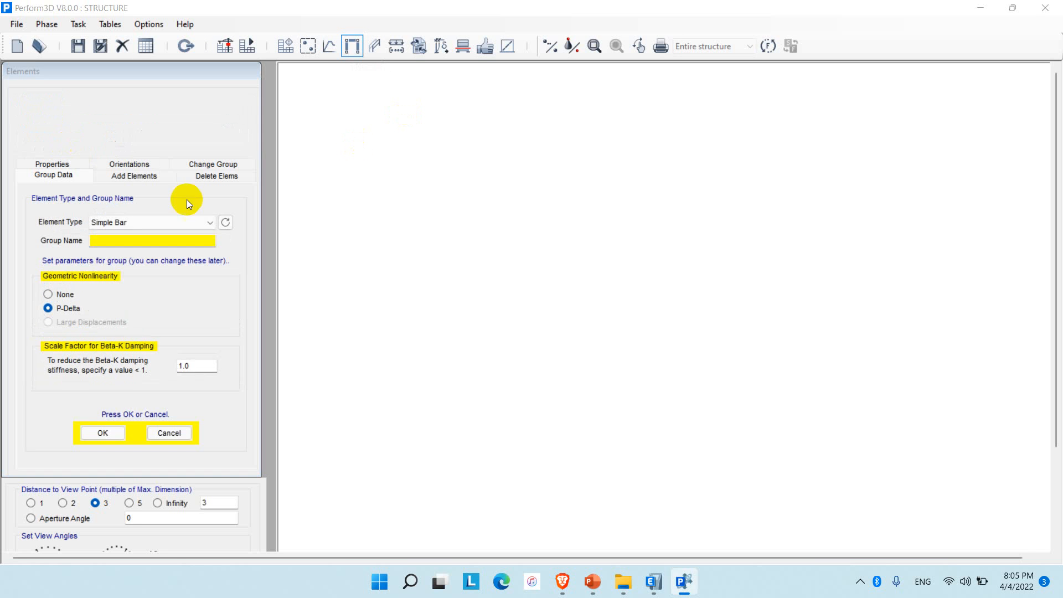
{"action": "left_click", "coordinate": [161, 222]}
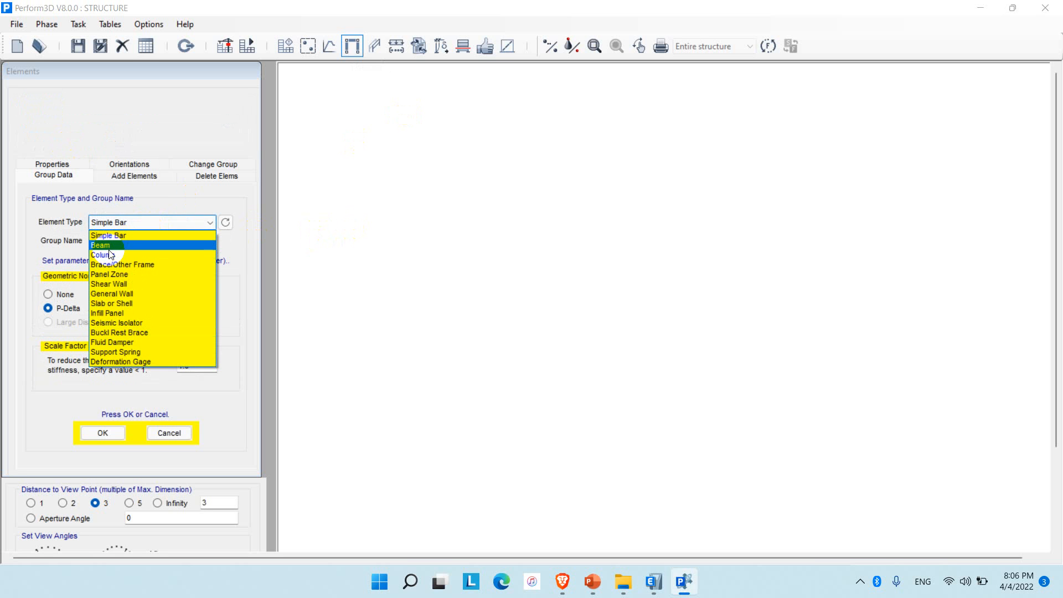
{"action": "left_click", "coordinate": [110, 245]}
{"action": "left_click", "coordinate": [111, 244]}
{"action": "type", "text": "BEAMS"}
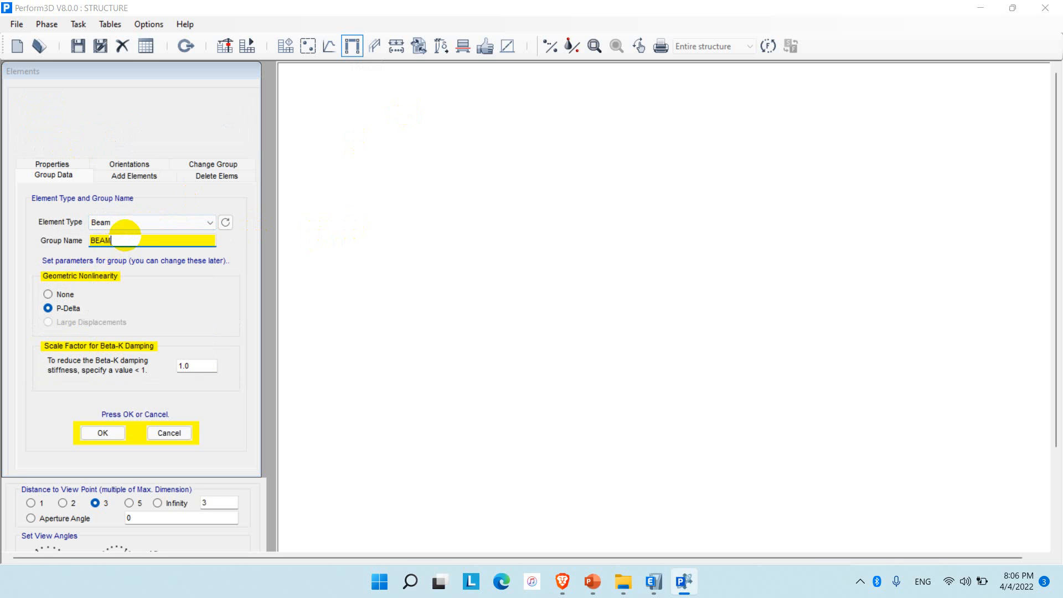
{"action": "left_click", "coordinate": [61, 295]}
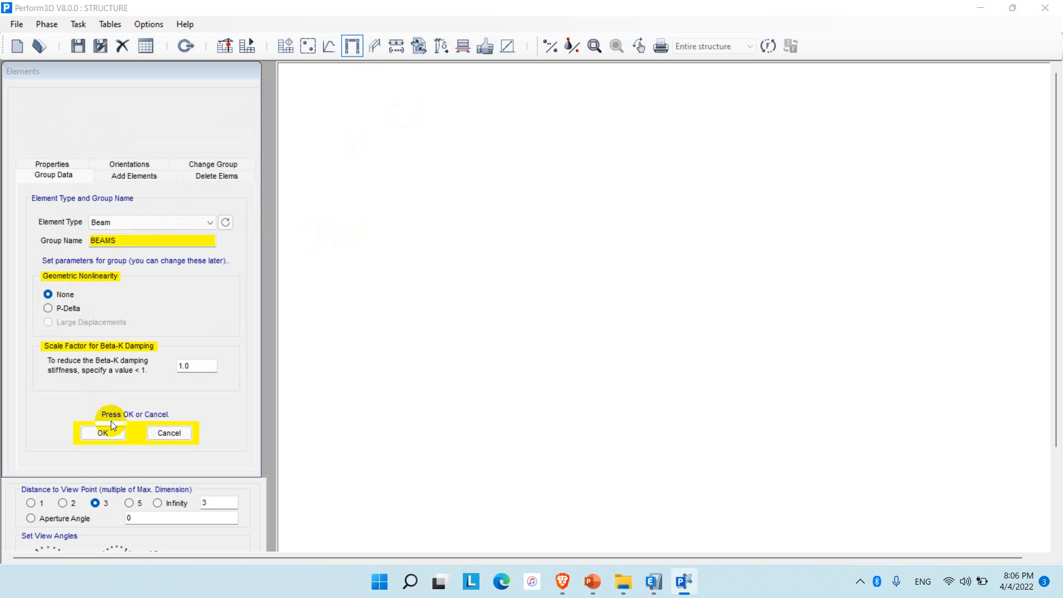
{"action": "left_click", "coordinate": [103, 432]}
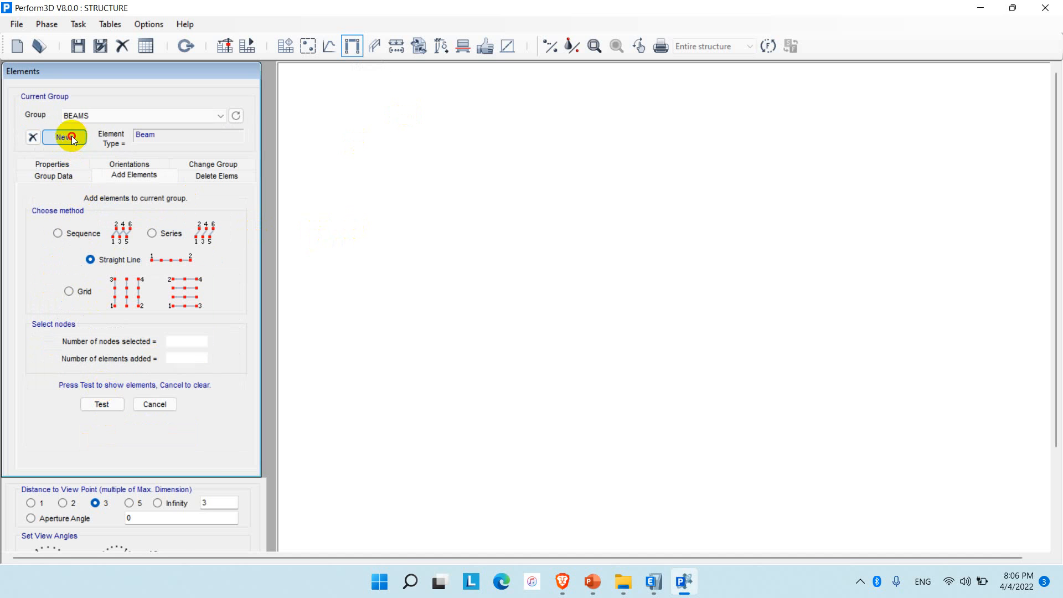
Create an element group named COLUMNS of type Column with P-Delta geometric nonlinearity.
{"action": "left_click", "coordinate": [72, 138]}
{"action": "left_click", "coordinate": [116, 222]}
{"action": "left_click", "coordinate": [116, 250]}
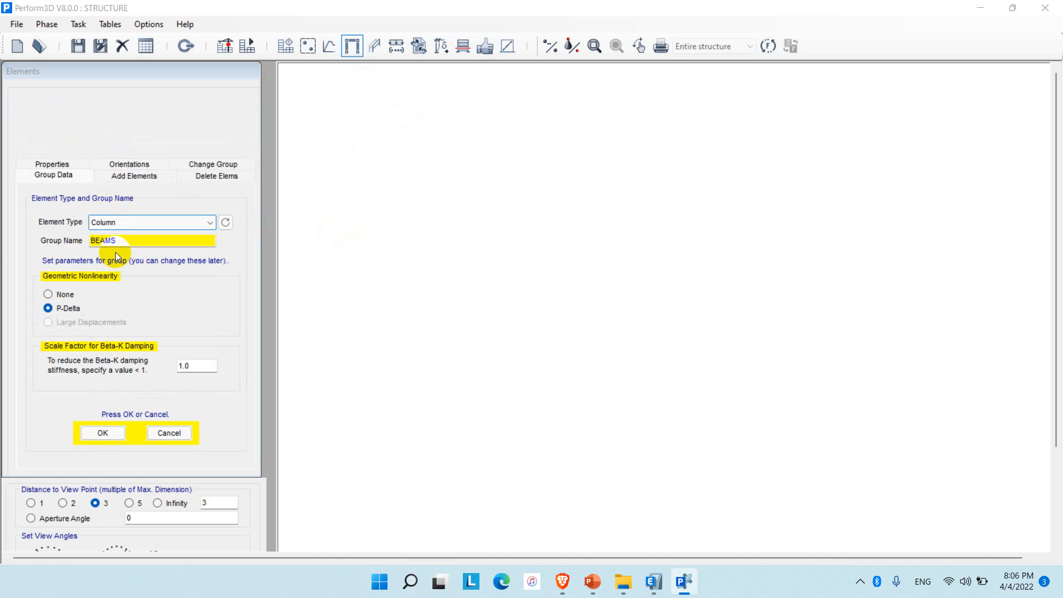
{"action": "left_click_drag", "start_coordinate": [116, 241], "coordinate": [8, 238]}
{"action": "type", "text": "COLU"}
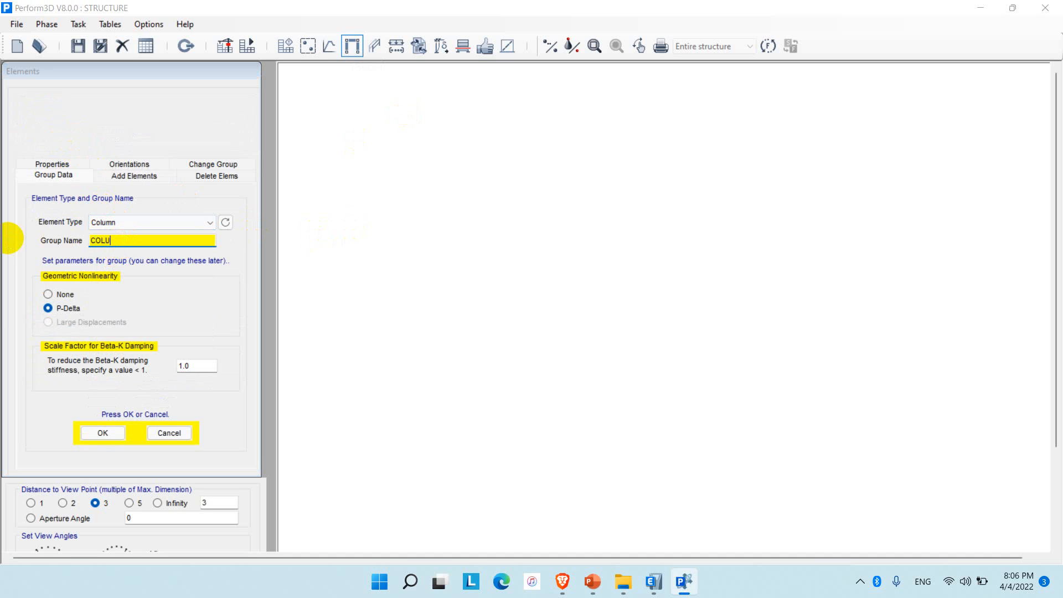
{"action": "type", "text": "MNS"}
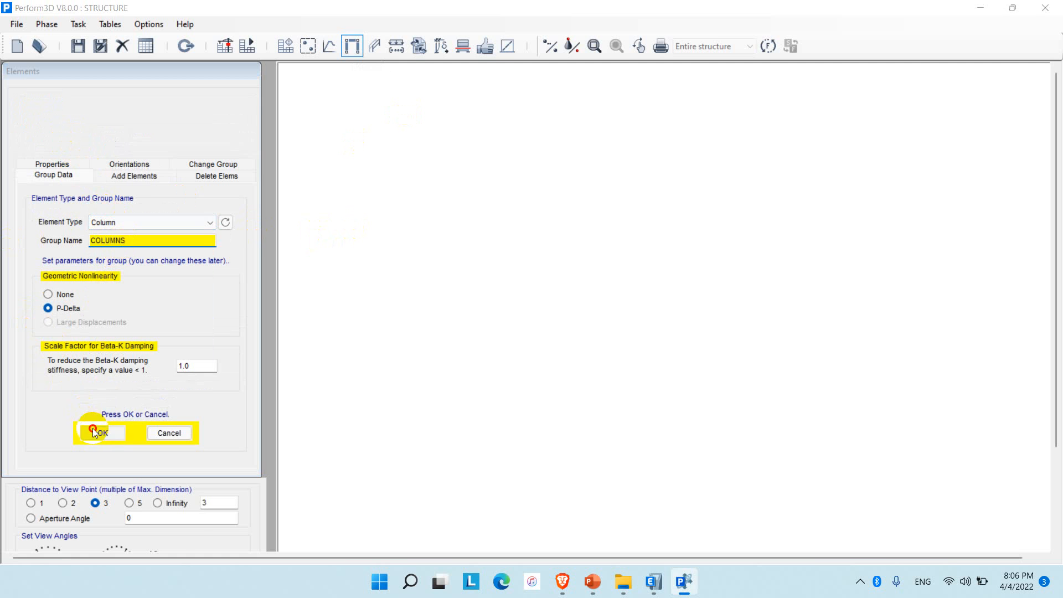
{"action": "left_click", "coordinate": [93, 429]}
Create an element group named SLABS of type Slab or Shell, and check the list of element groups.
{"action": "left_click", "coordinate": [72, 138]}
{"action": "left_click", "coordinate": [119, 226]}
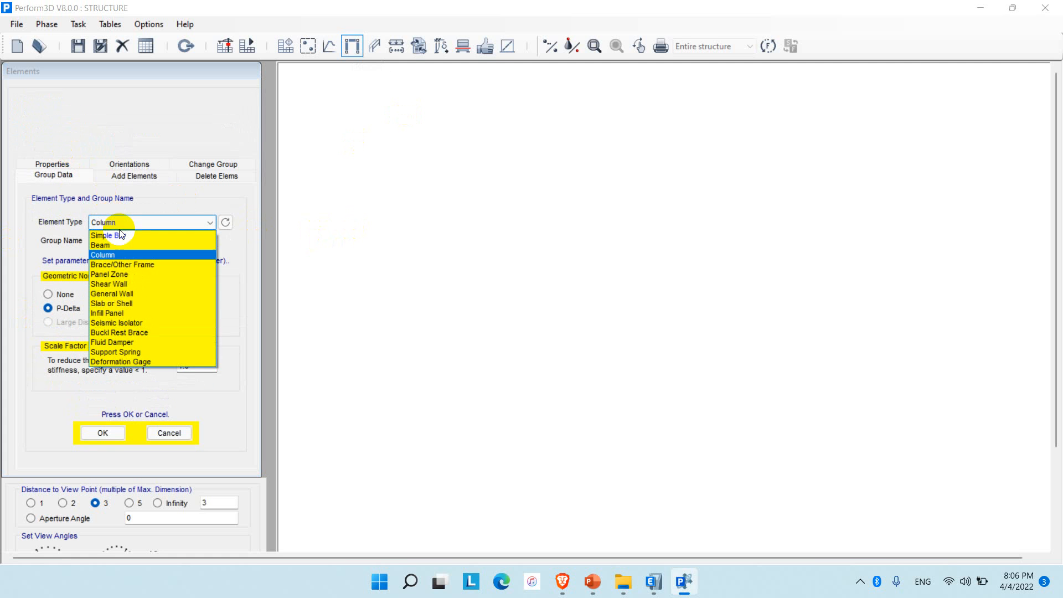
{"action": "left_click", "coordinate": [111, 303]}
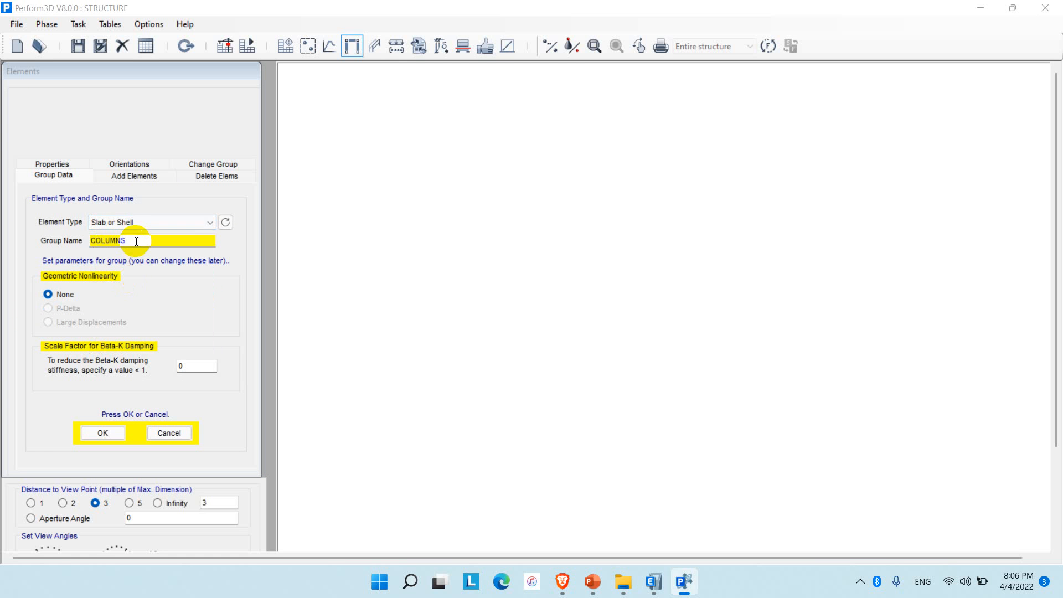
{"action": "left_click_drag", "start_coordinate": [136, 241], "coordinate": [71, 240]}
{"action": "type", "text": "SLABS"}
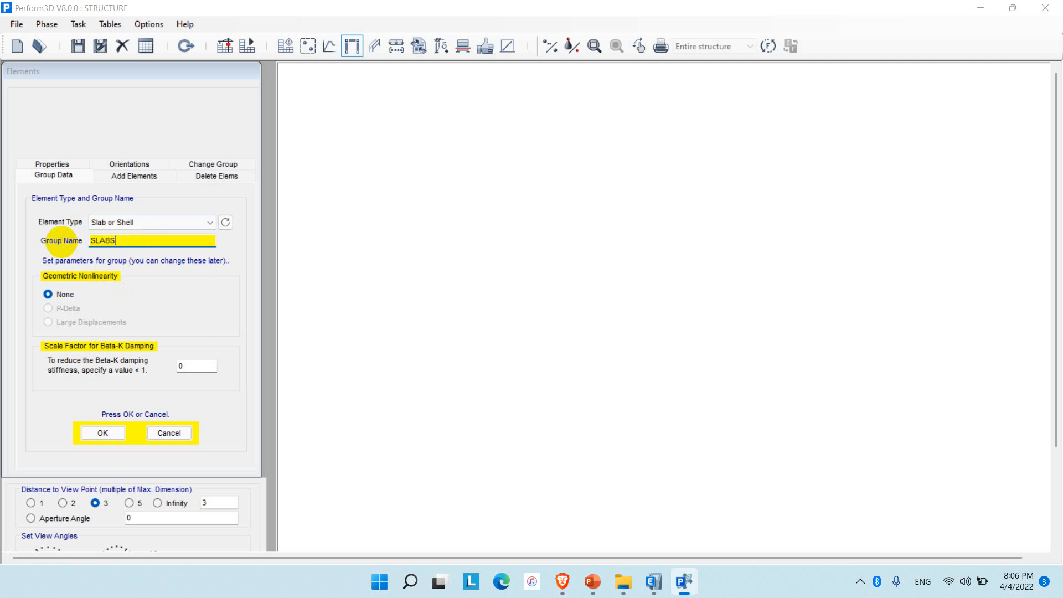
{"action": "left_click", "coordinate": [101, 434]}
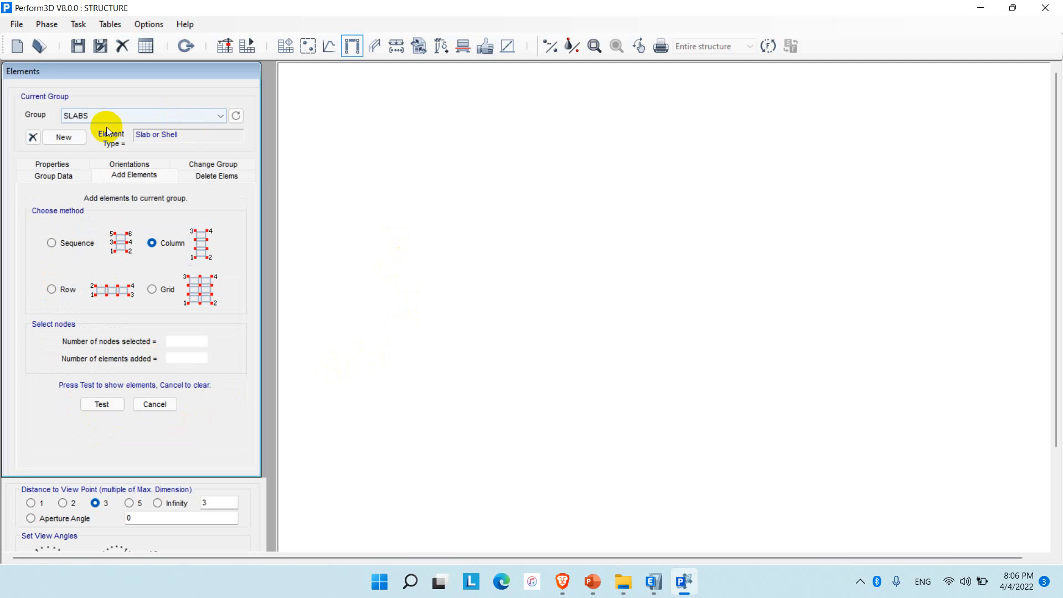
{"action": "left_click", "coordinate": [92, 117]}
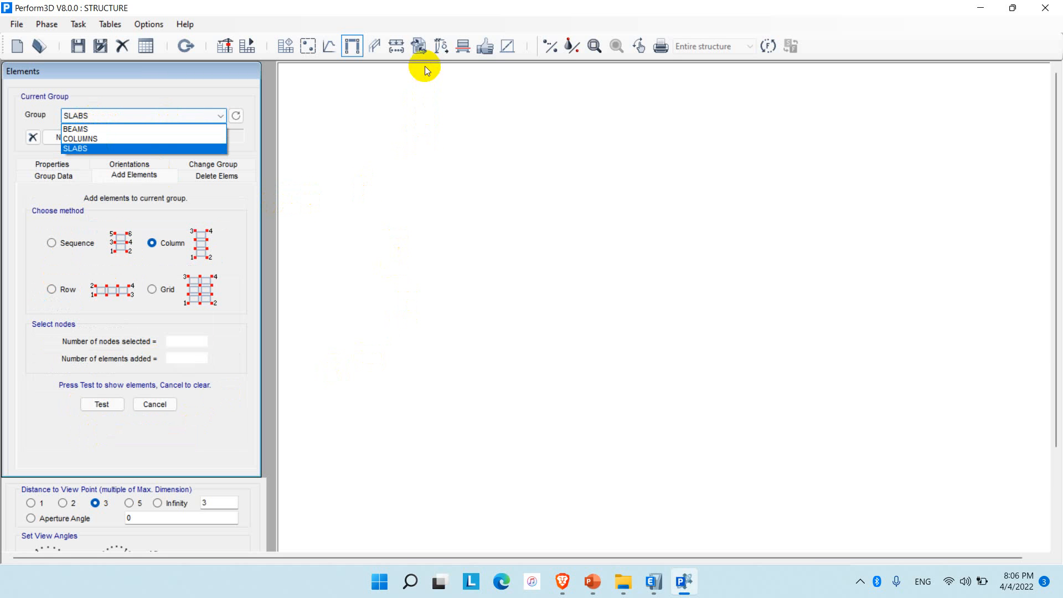
Set up a structure data import of elements with nodes into the BEAMS element group.
{"action": "left_click", "coordinate": [419, 50]}
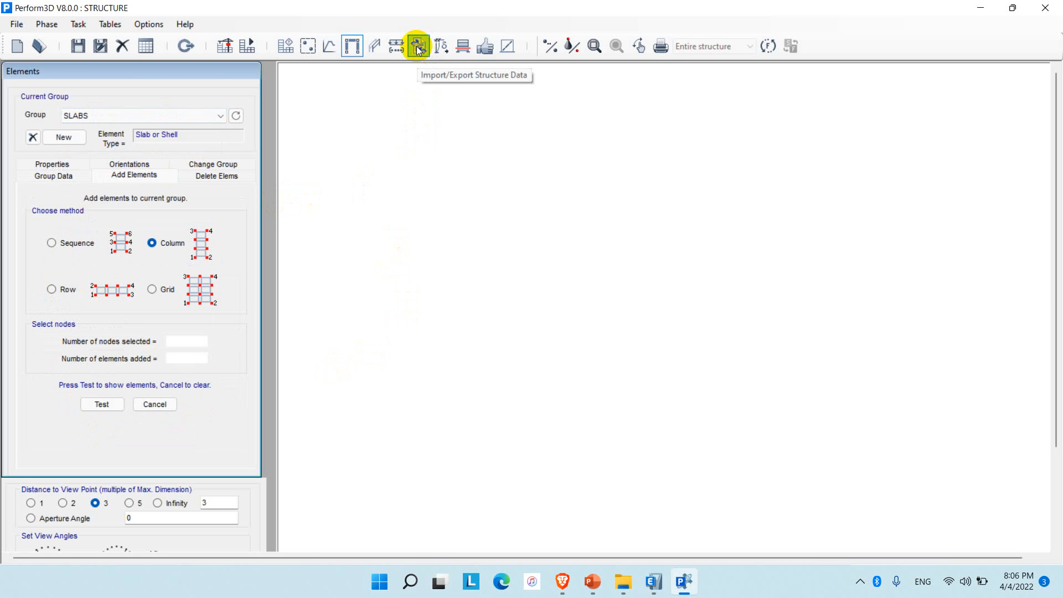
{"action": "left_click", "coordinate": [419, 50]}
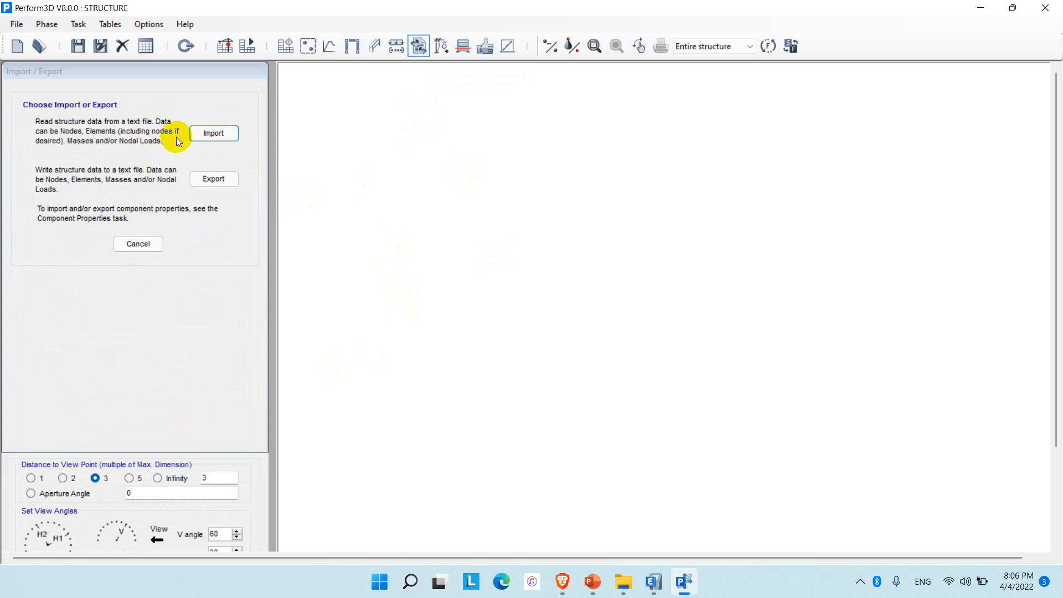
{"action": "left_click", "coordinate": [214, 133]}
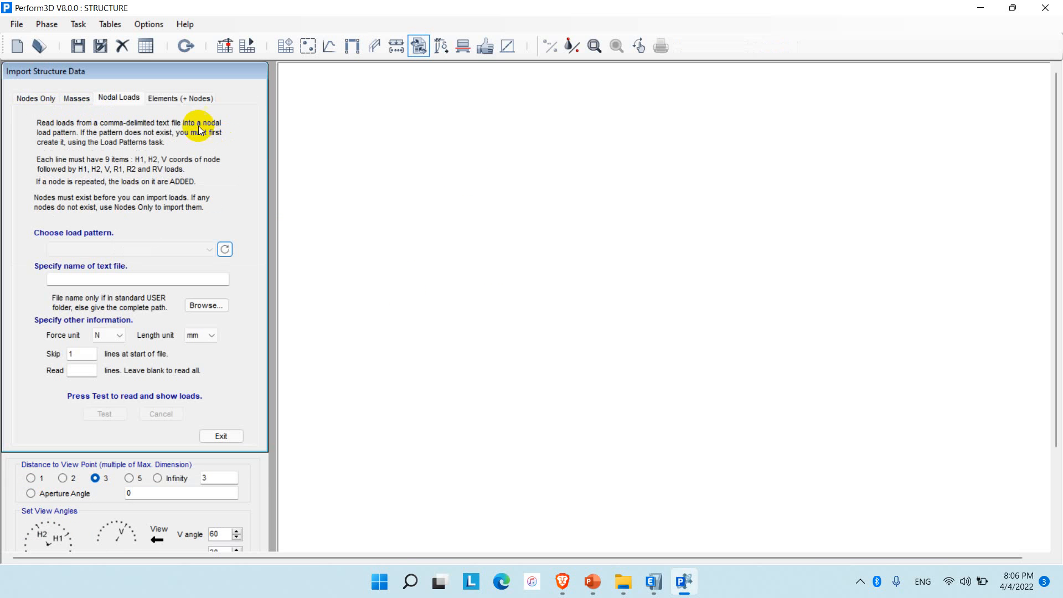
{"action": "left_click", "coordinate": [168, 99]}
{"action": "left_click", "coordinate": [64, 208]}
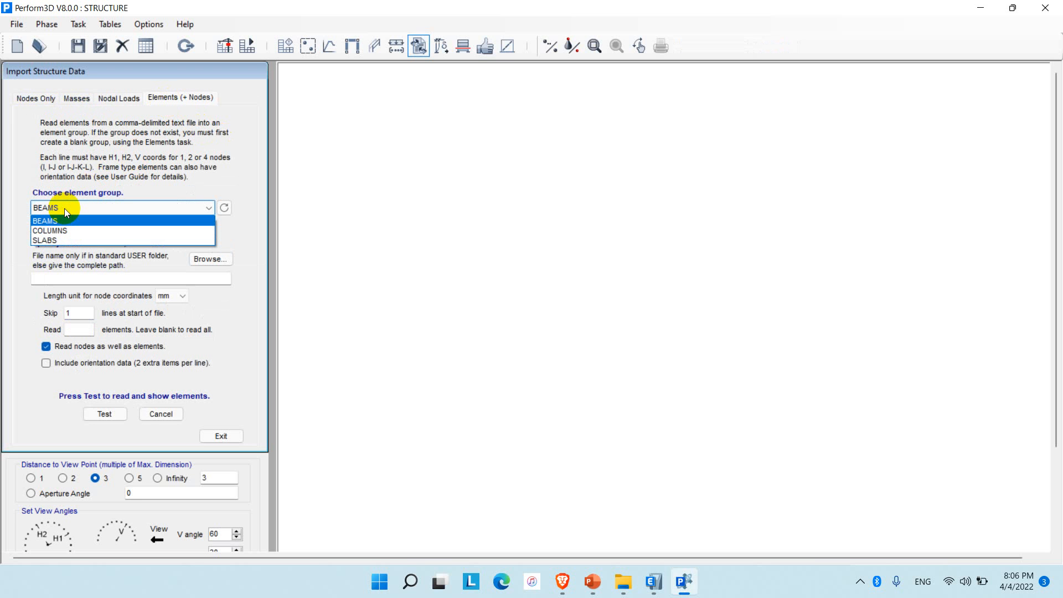
{"action": "left_click", "coordinate": [45, 220]}
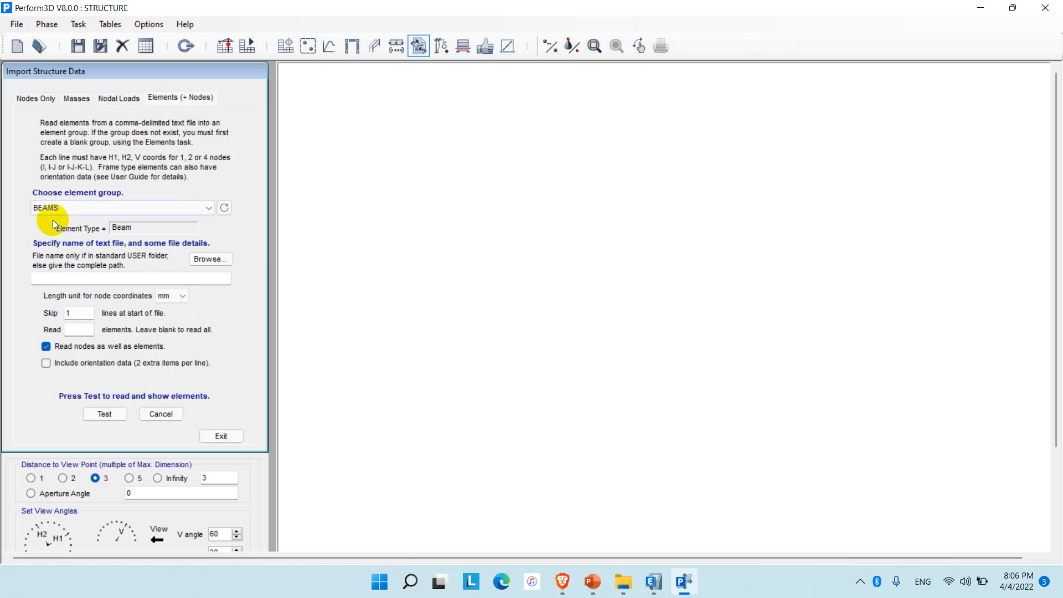
Import the beam elements and nodes from the BEAMS file, skipping 0 lines at the start of the file, and accept them.
{"action": "left_click", "coordinate": [214, 259]}
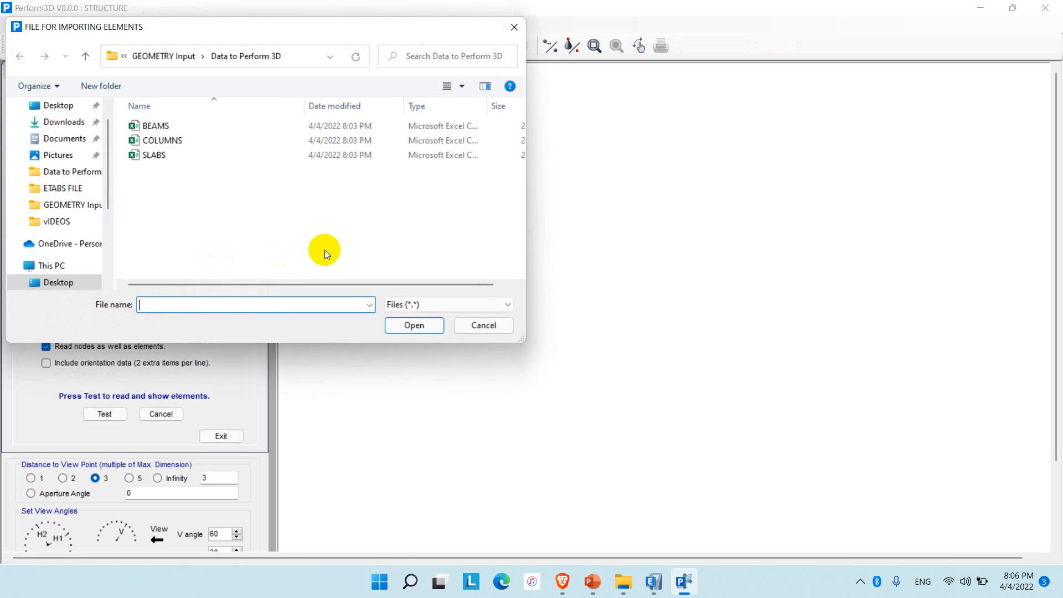
{"action": "left_click", "coordinate": [153, 125]}
{"action": "left_click", "coordinate": [414, 325]}
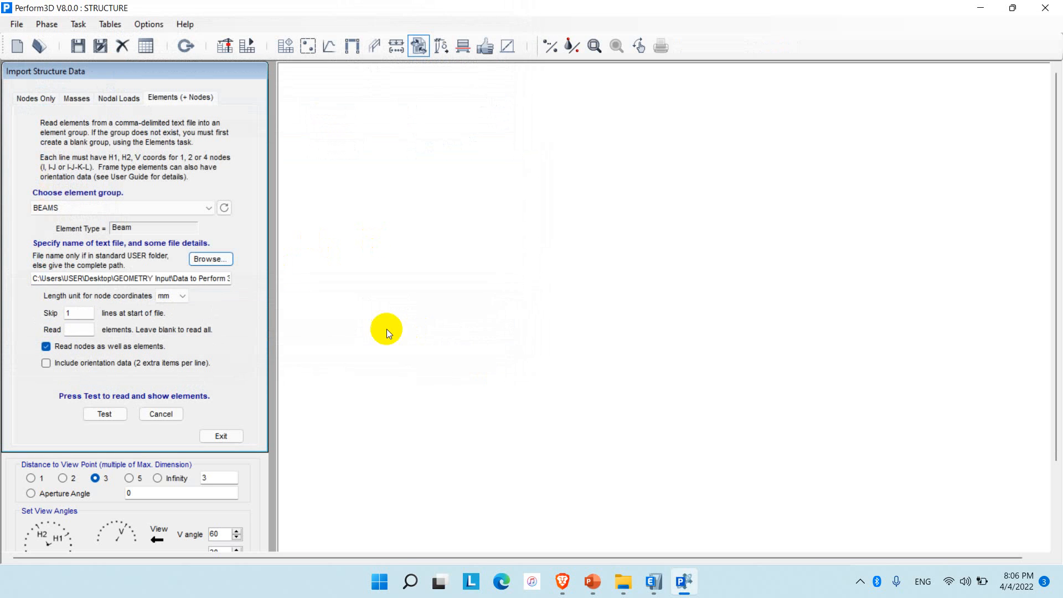
{"action": "double_click", "coordinate": [80, 312]}
{"action": "type", "text": "0"}
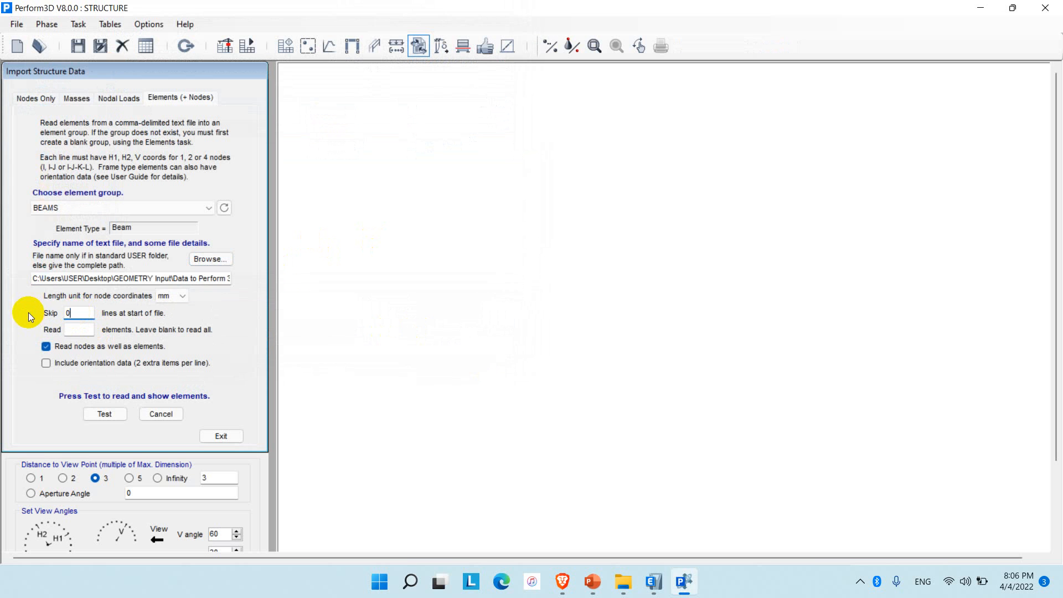
{"action": "left_click", "coordinate": [108, 415]}
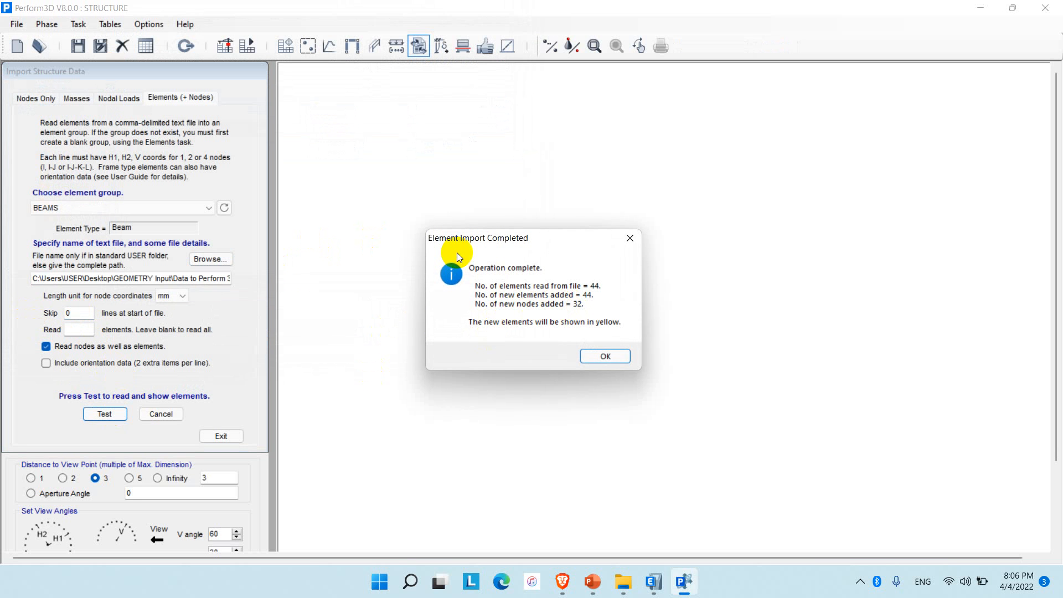
{"action": "left_click", "coordinate": [598, 358]}
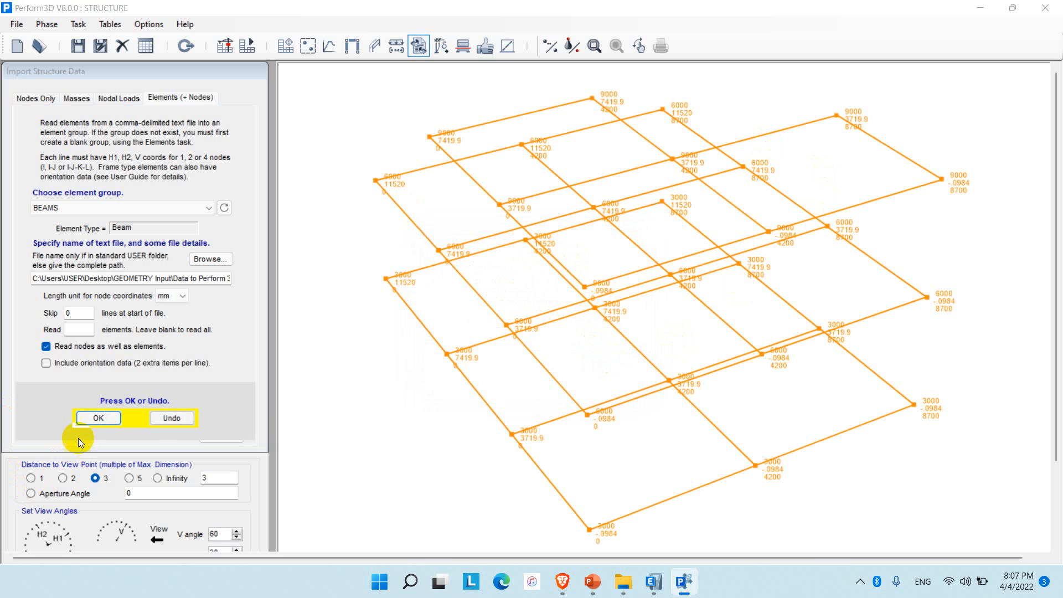
{"action": "left_click", "coordinate": [94, 418]}
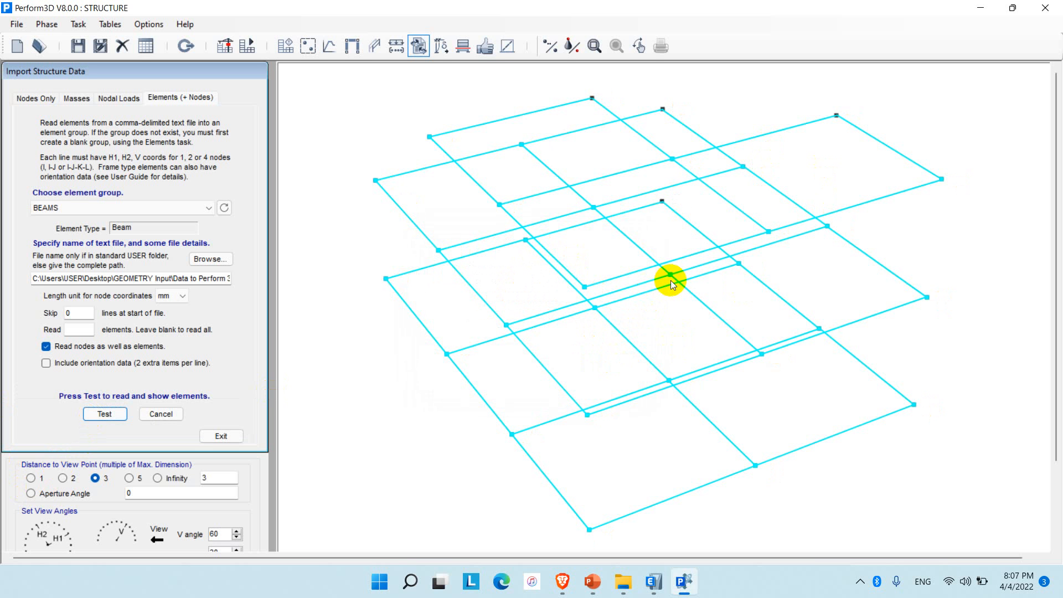
Import the column elements and nodes from the COLUMNS file into the COLUMNS element group and accept them.
{"action": "left_click", "coordinate": [53, 208]}
{"action": "left_click", "coordinate": [55, 231]}
{"action": "left_click", "coordinate": [217, 261]}
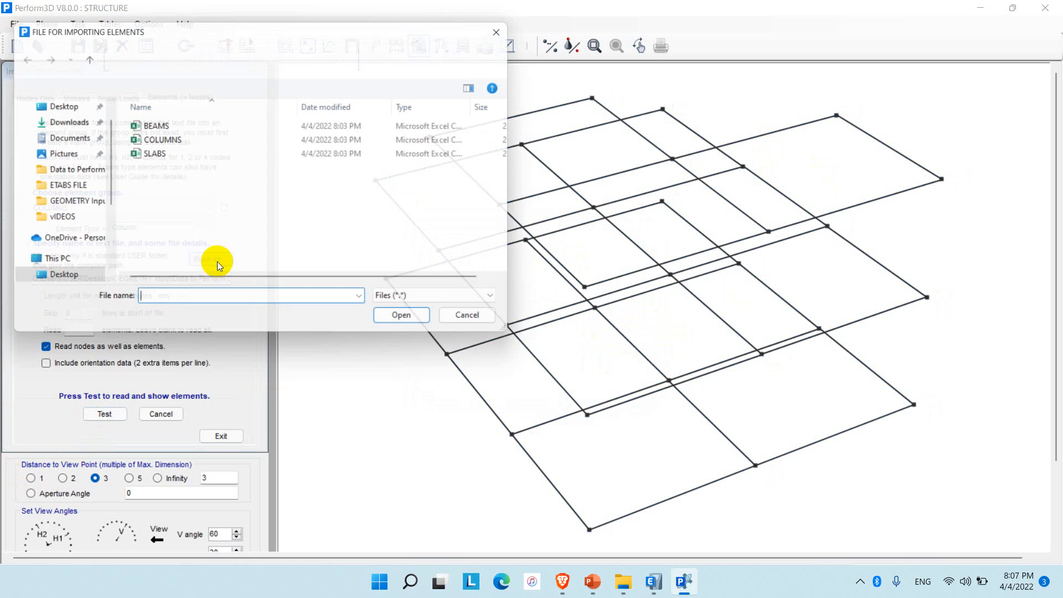
{"action": "left_click", "coordinate": [166, 142]}
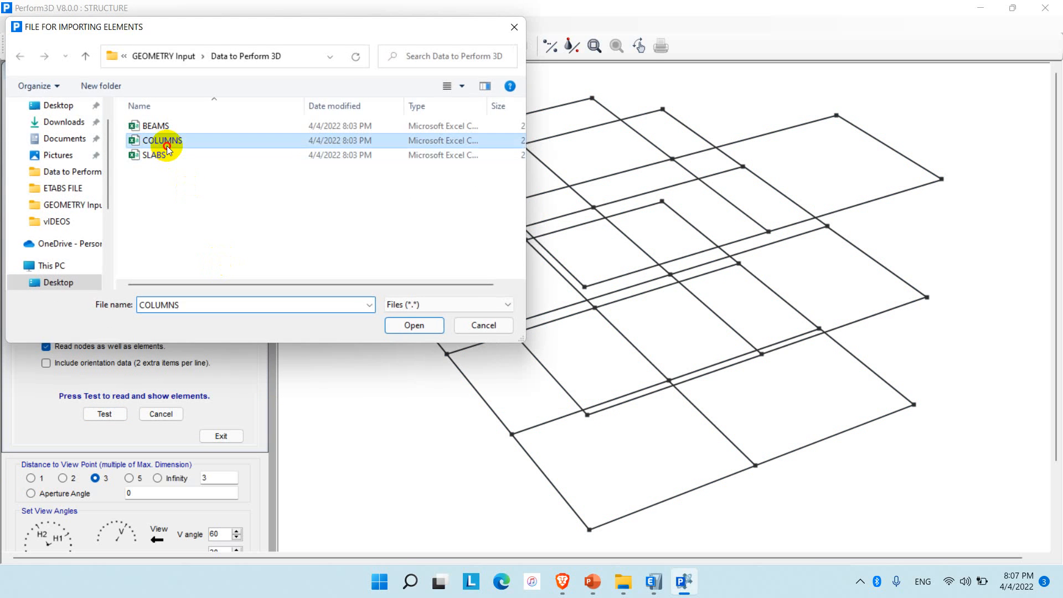
{"action": "left_click", "coordinate": [418, 326]}
{"action": "left_click", "coordinate": [105, 413]}
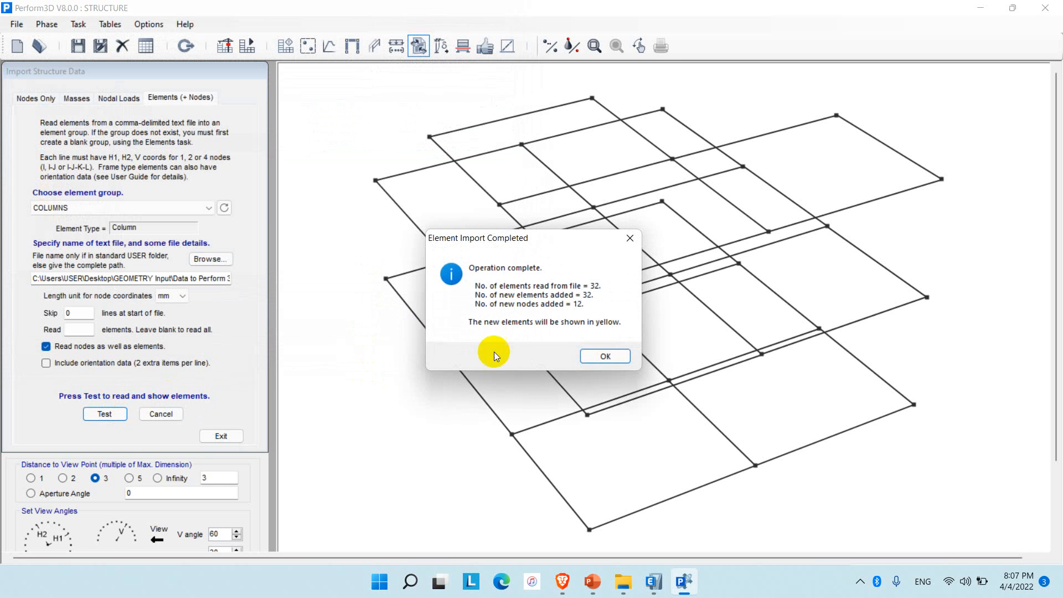
{"action": "left_click", "coordinate": [604, 351]}
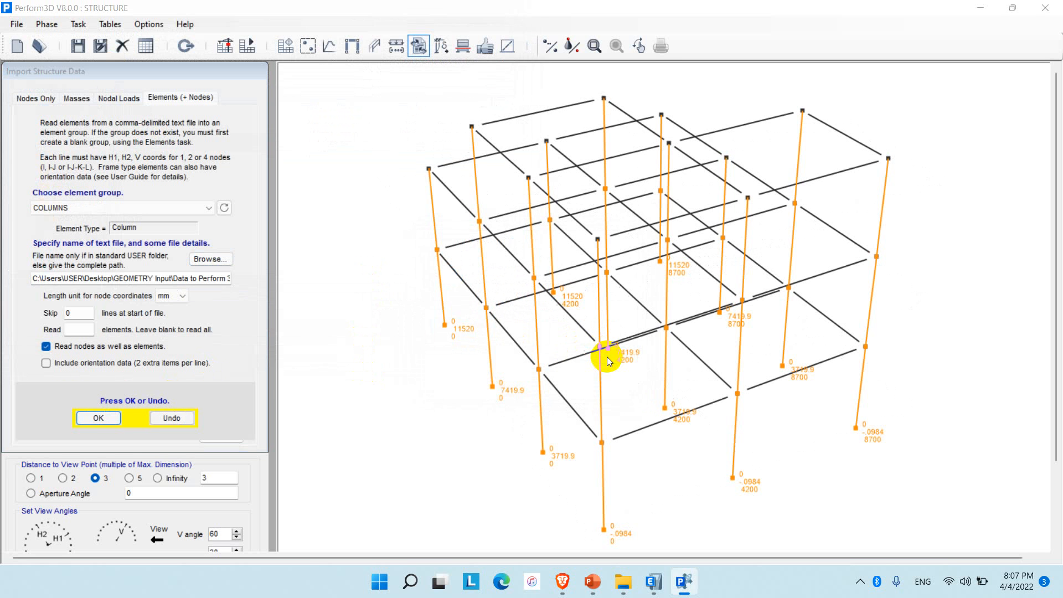
{"action": "left_click", "coordinate": [95, 415]}
Import the SLABS file into the SLABS element group using the node sequence that runs 1-2-3-4 around each panel, and accept the elements.
{"action": "left_click", "coordinate": [54, 208]}
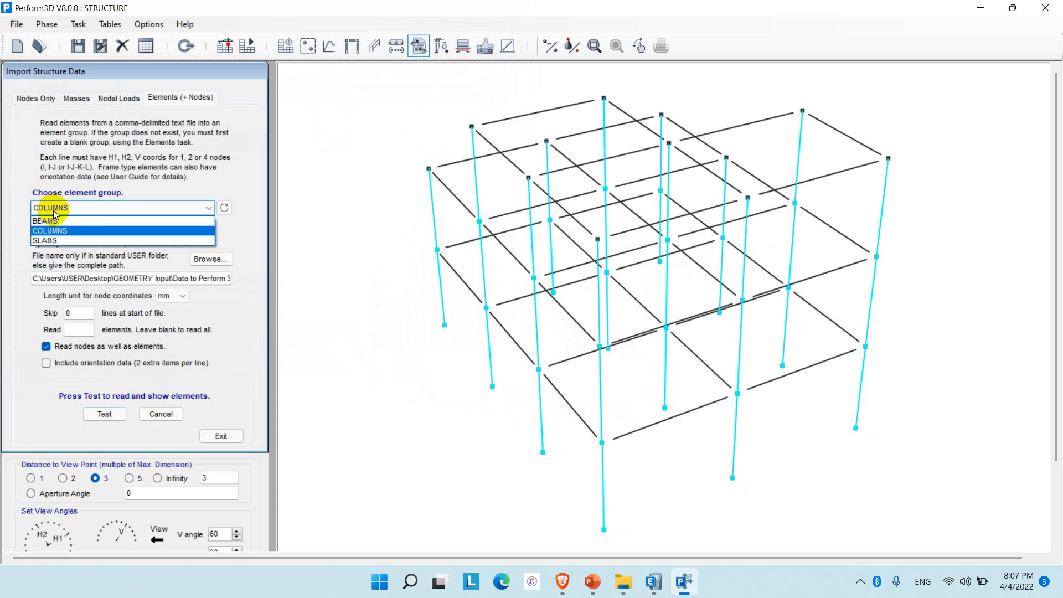
{"action": "left_click", "coordinate": [45, 240]}
{"action": "left_click", "coordinate": [210, 259]}
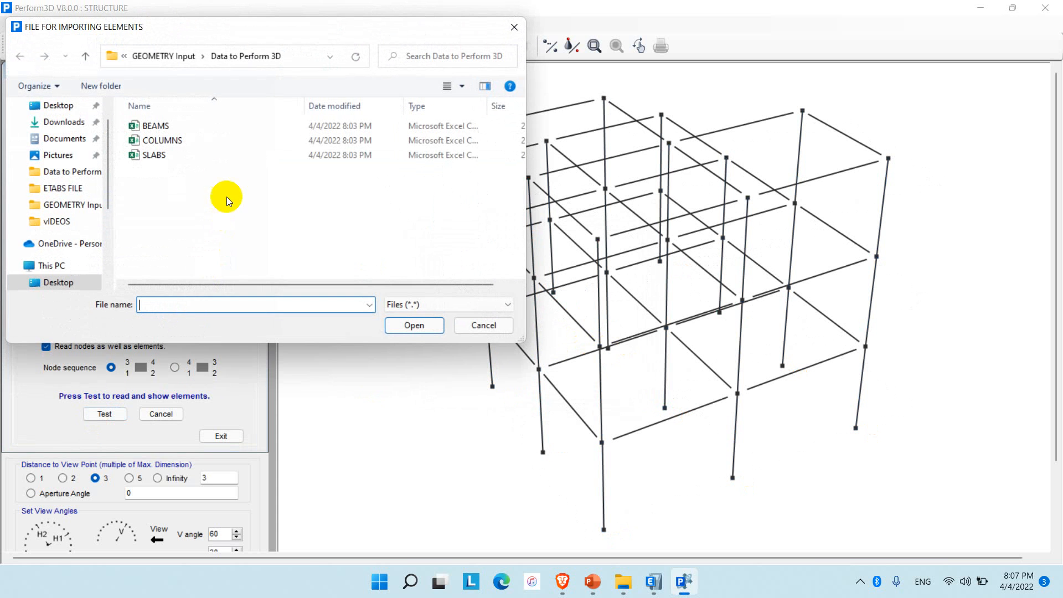
{"action": "left_click", "coordinate": [220, 155]}
{"action": "left_click", "coordinate": [404, 325]}
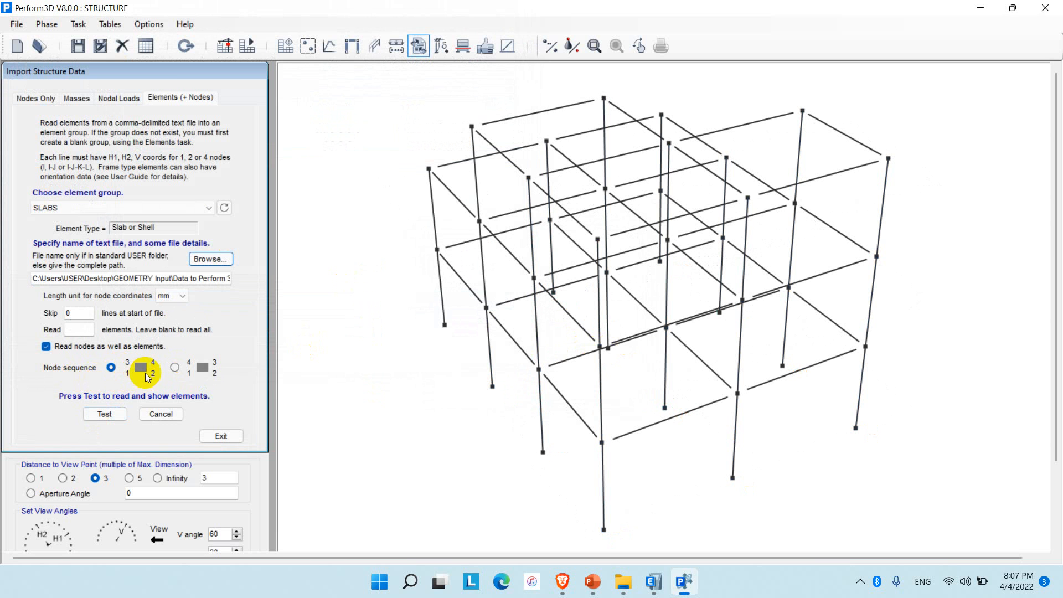
{"action": "left_click", "coordinate": [175, 370]}
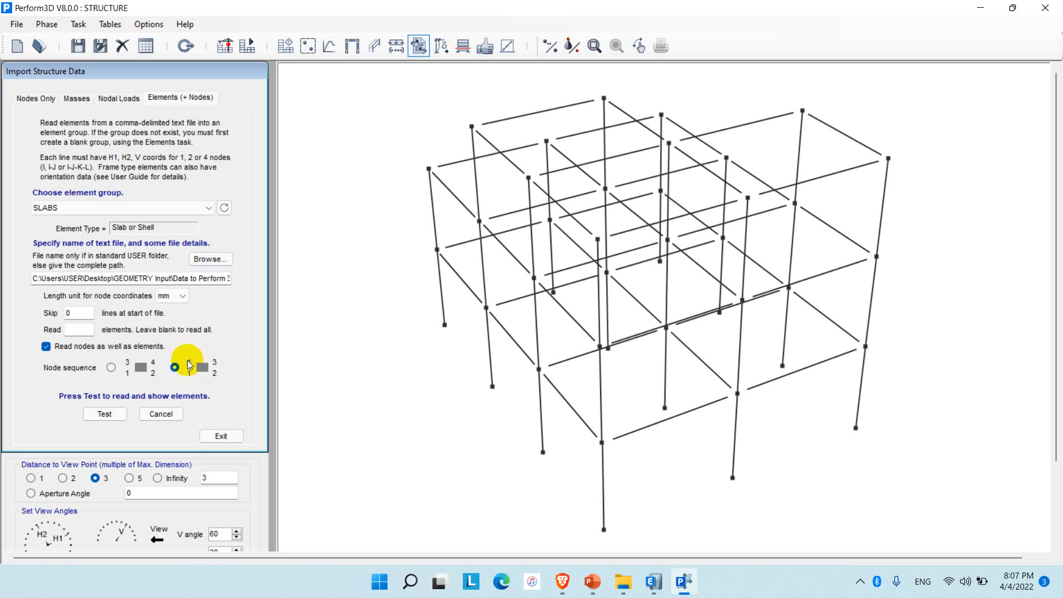
{"action": "left_click", "coordinate": [96, 417]}
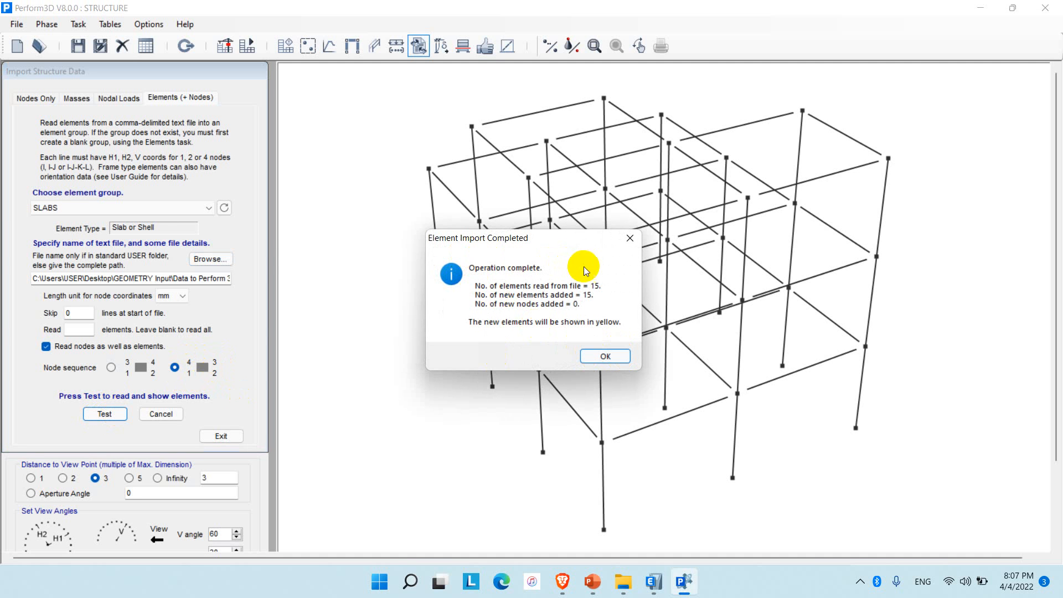
{"action": "left_click", "coordinate": [616, 358]}
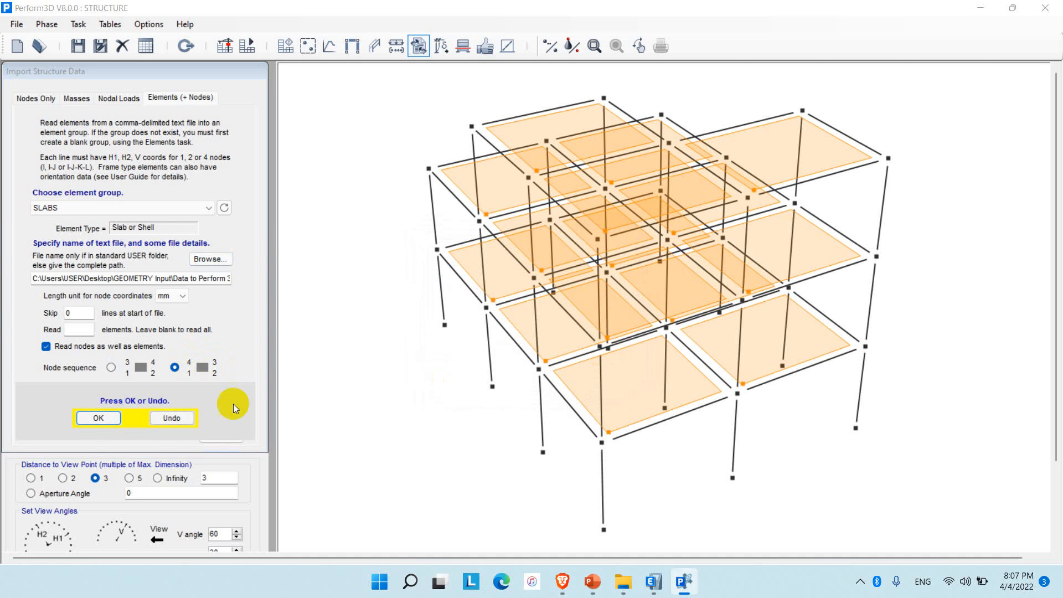
{"action": "left_click", "coordinate": [92, 423]}
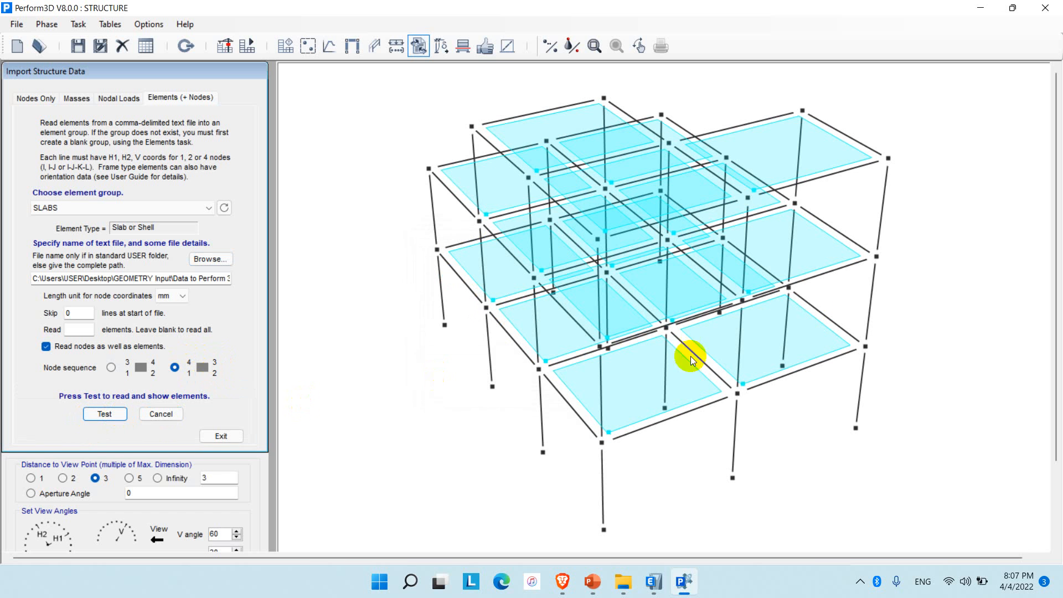
{"action": "key", "text": "super+shift+q"}
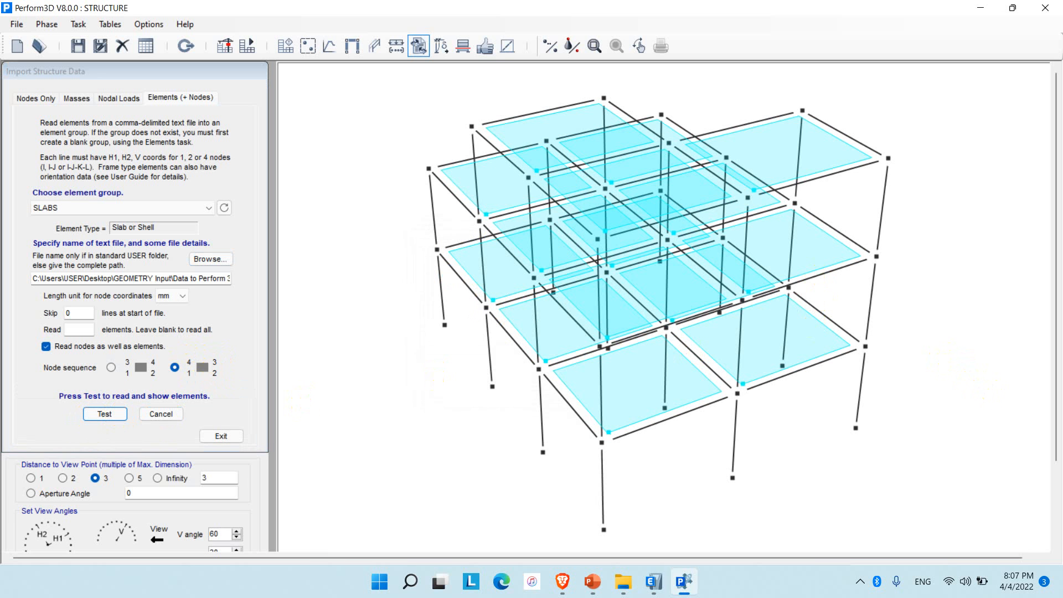